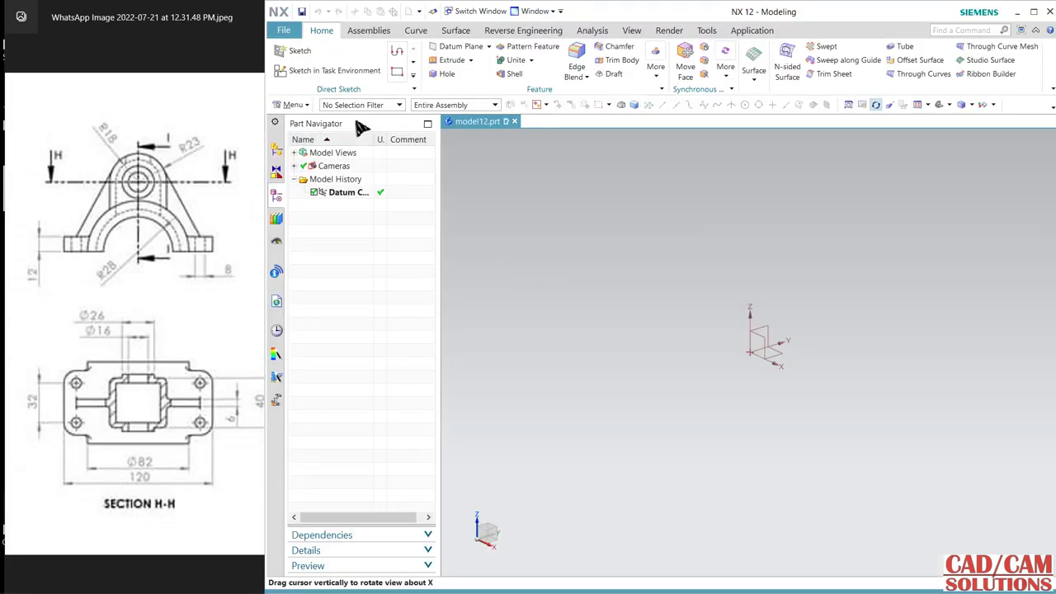
- Create a sketch on the XZ datum plane with one circle centred at the sketch origin
left_click(334, 71)
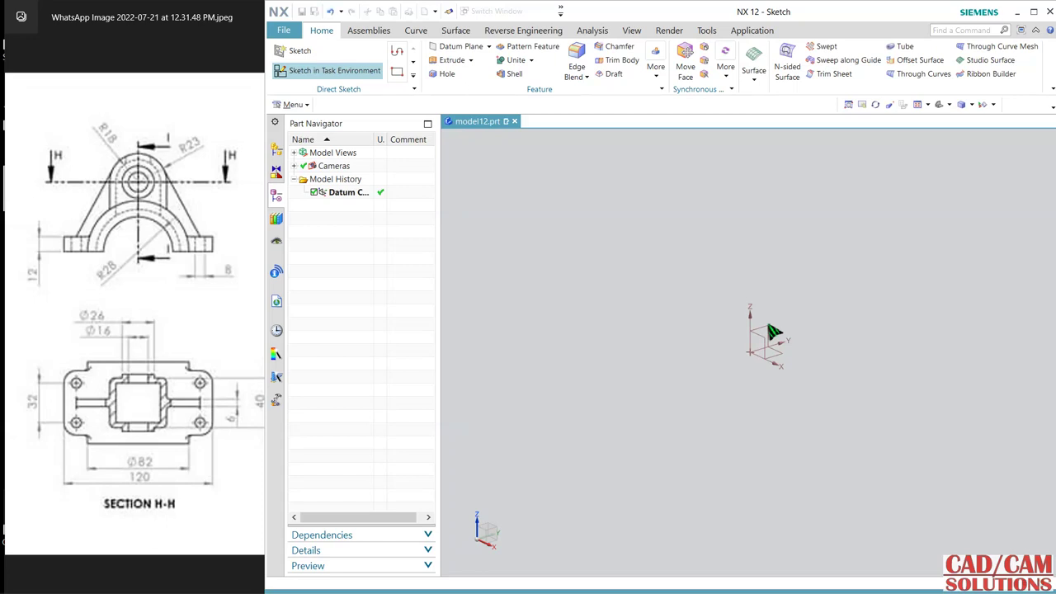
left_click(776, 342)
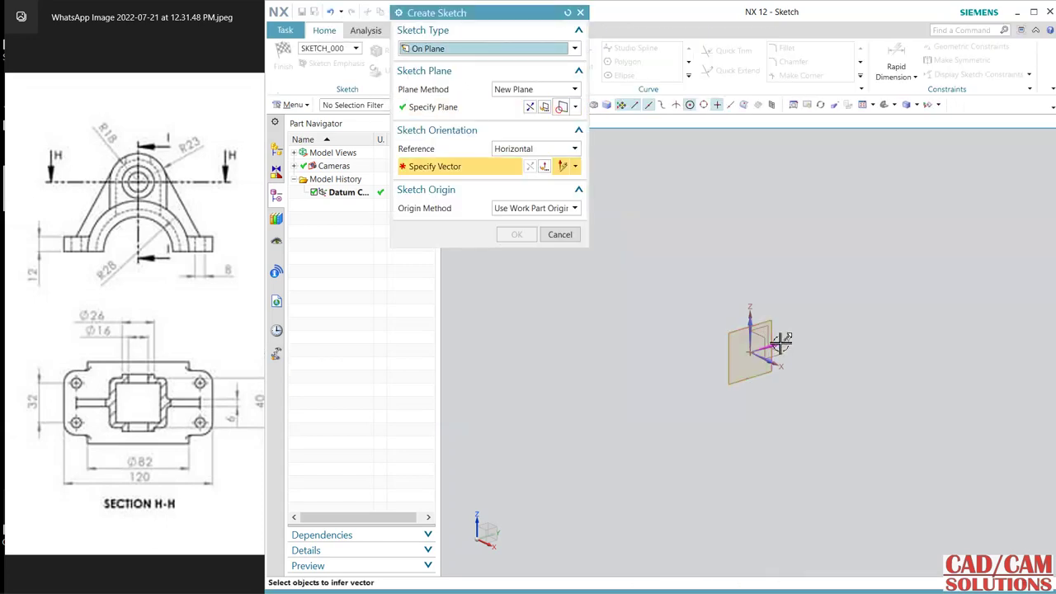
left_click(784, 311)
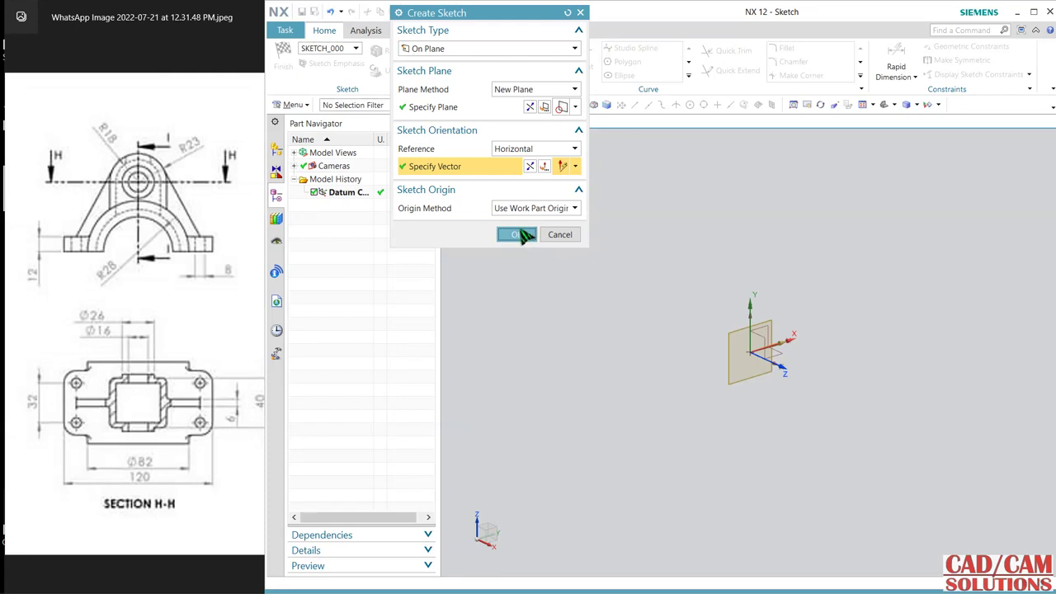
left_click(516, 235)
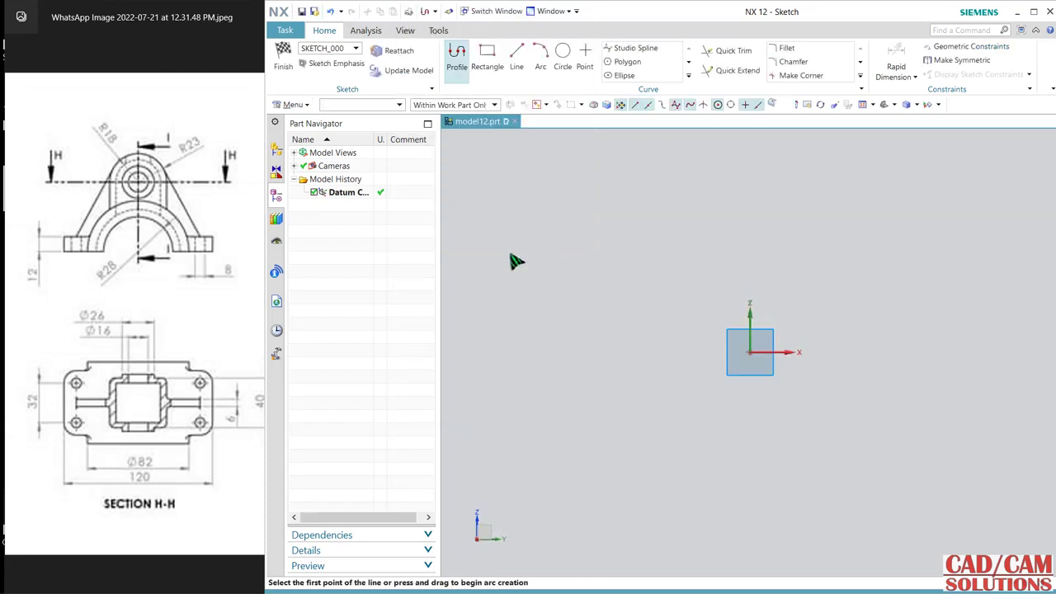
left_click(562, 60)
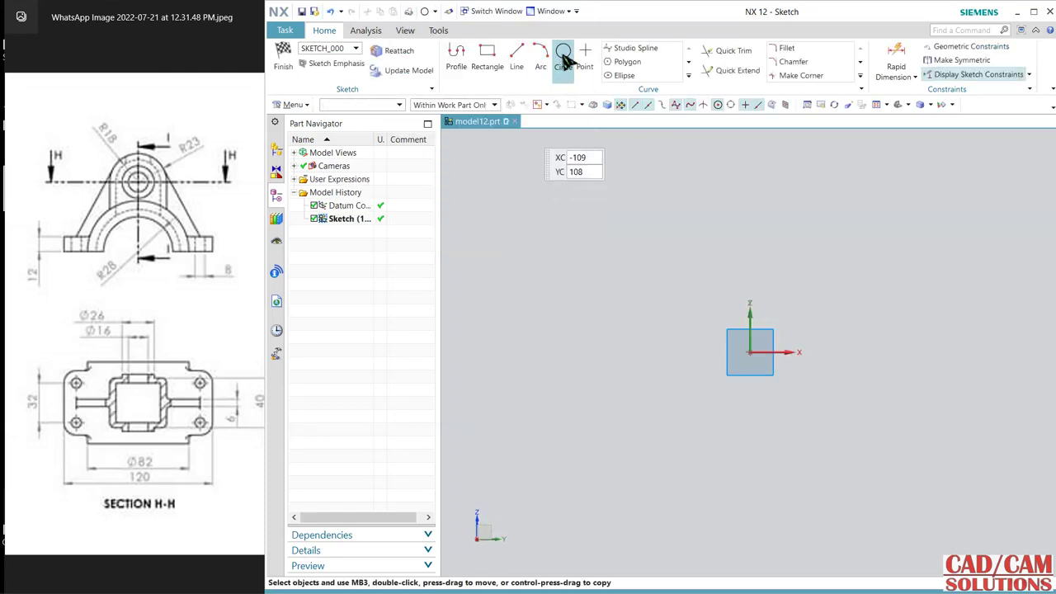
left_click(751, 353)
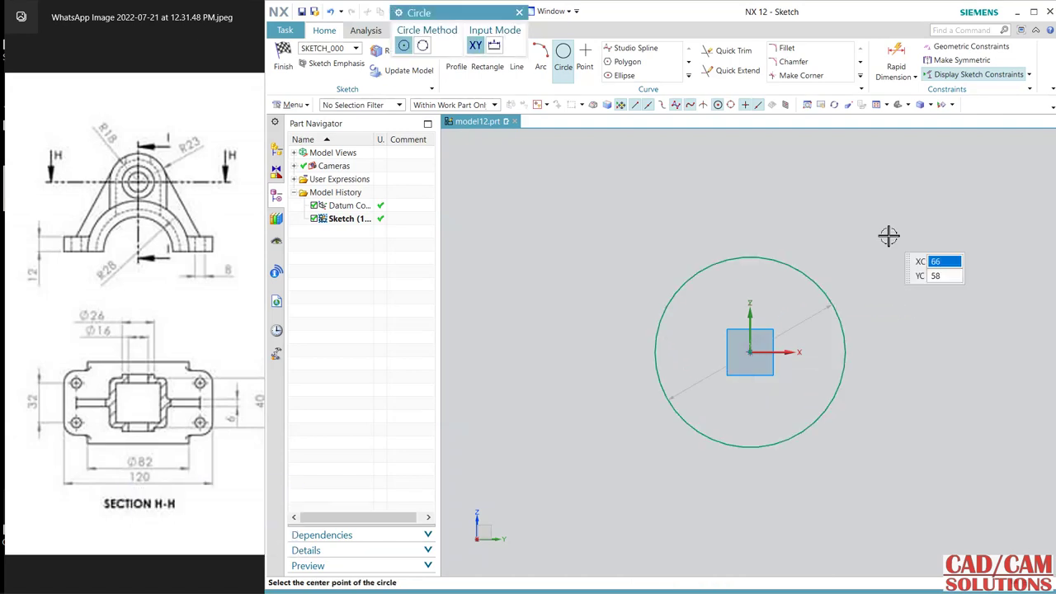
key("Escape")
- Check the reference drawing and set the circle's diameter dimension to 82 mm
left_click(817, 319)
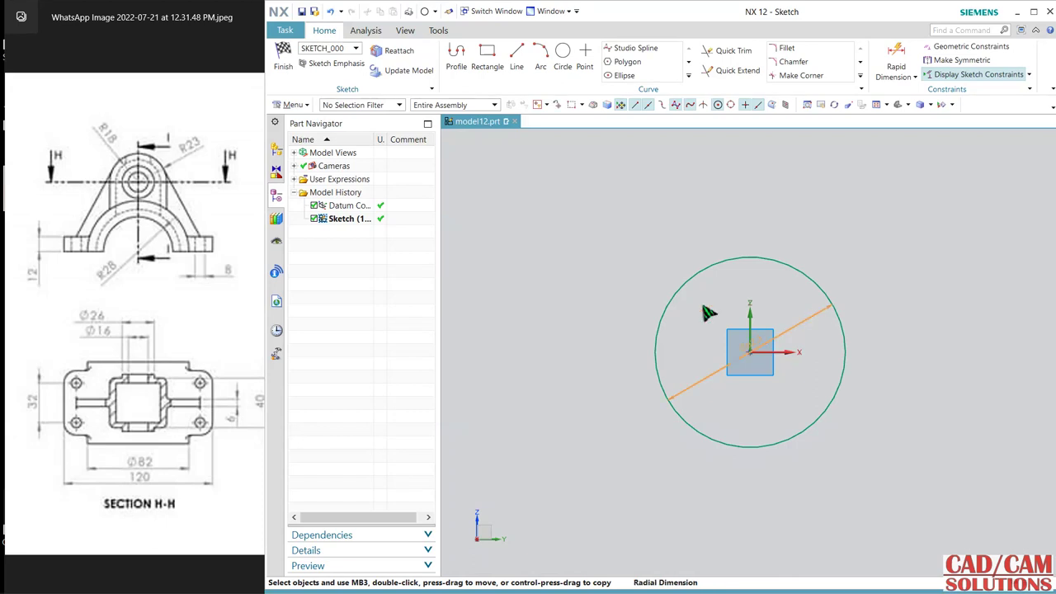
left_click(187, 298)
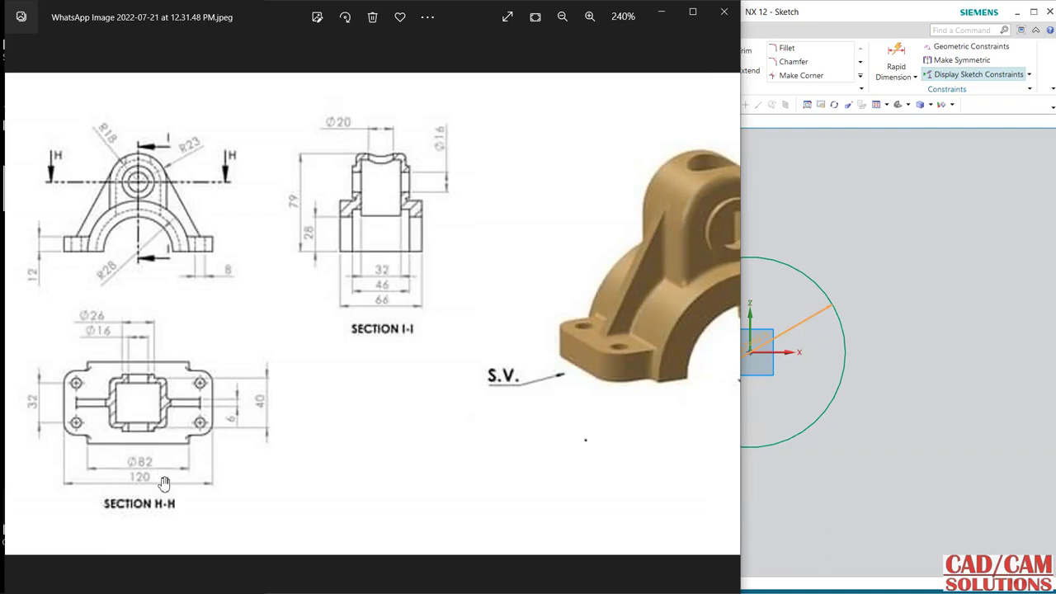
left_click(800, 332)
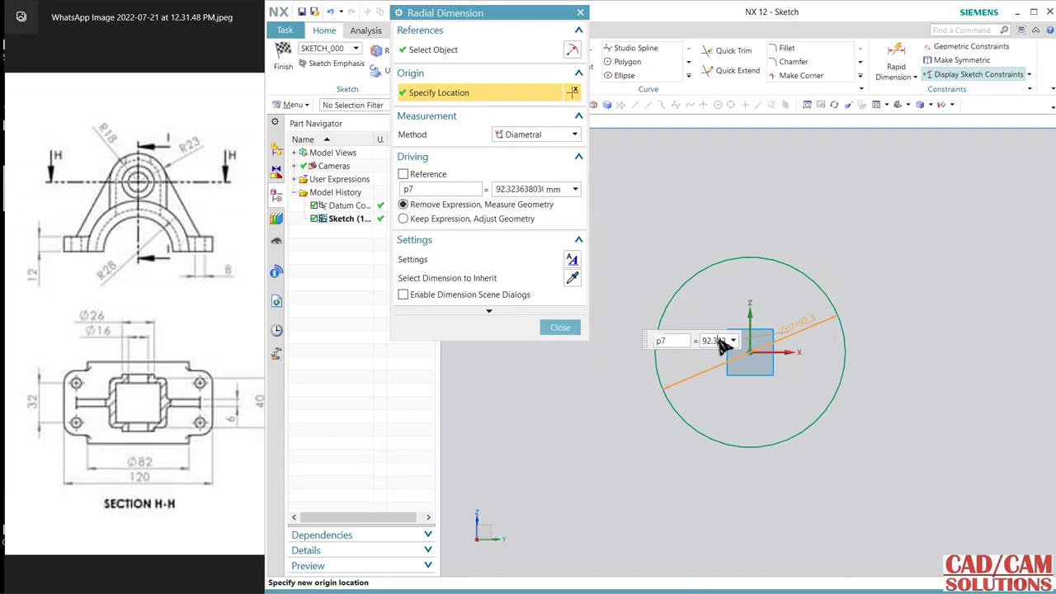
left_click(719, 341)
type("82")
key("Return")
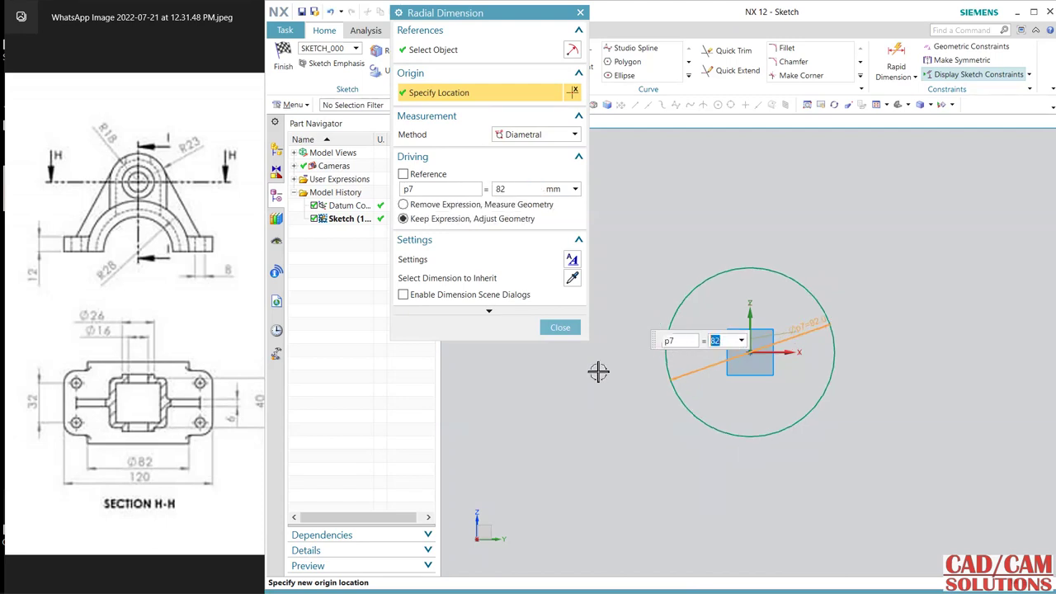
left_click(560, 327)
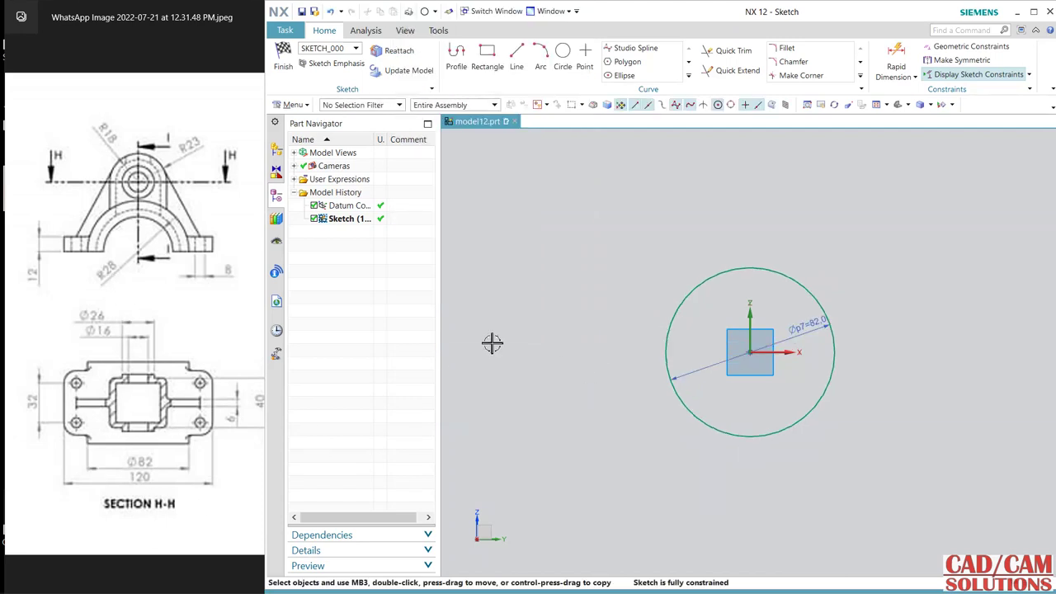
- Draw a horizontal line across the circle and trim away the lower half and line overhangs
left_click(516, 66)
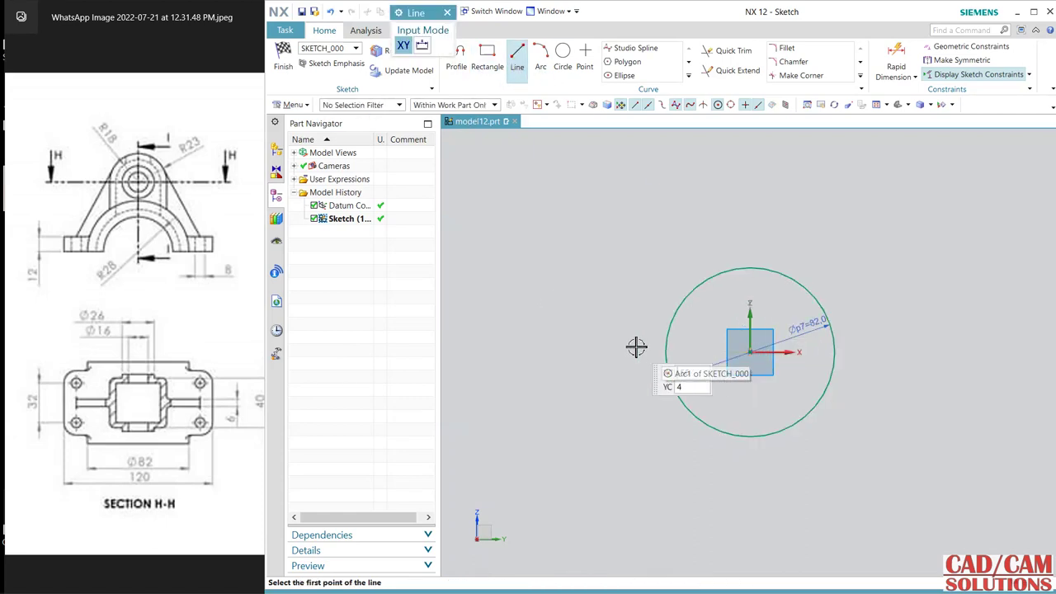
left_click(634, 351)
type("121")
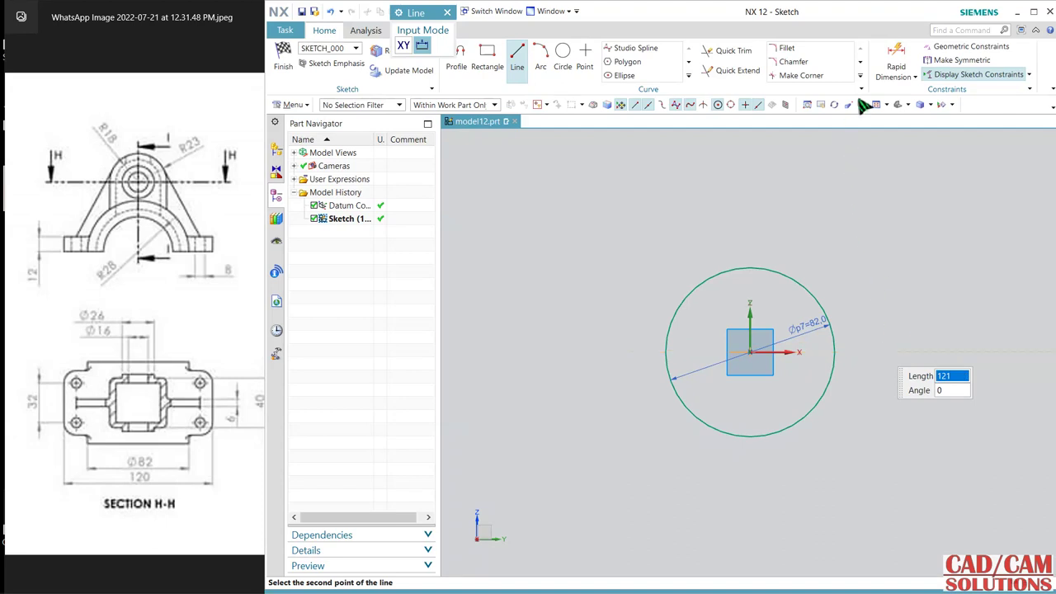
left_click(728, 51)
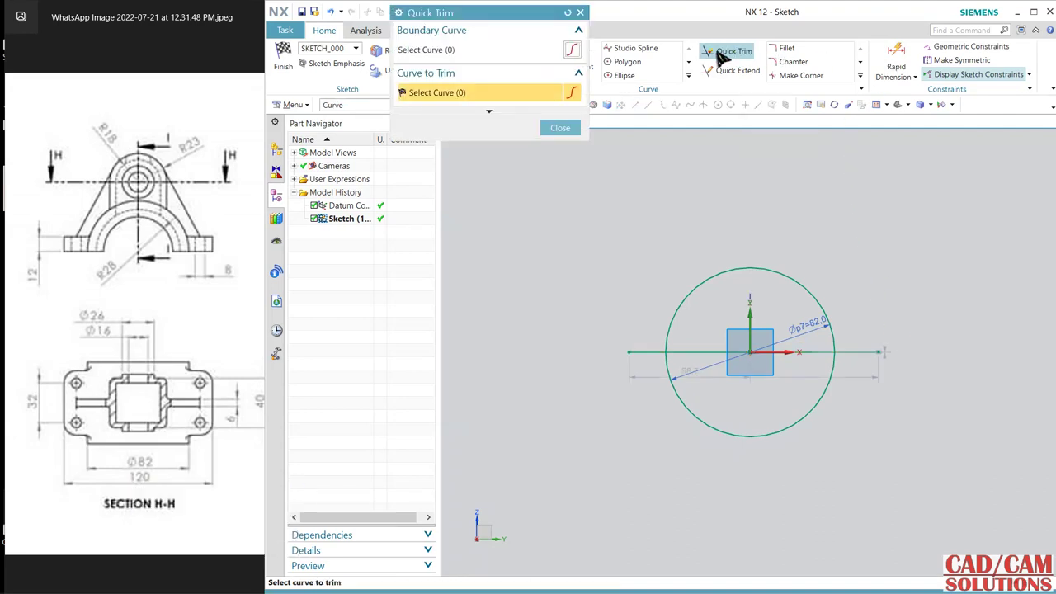
left_click(642, 352)
left_click(698, 415)
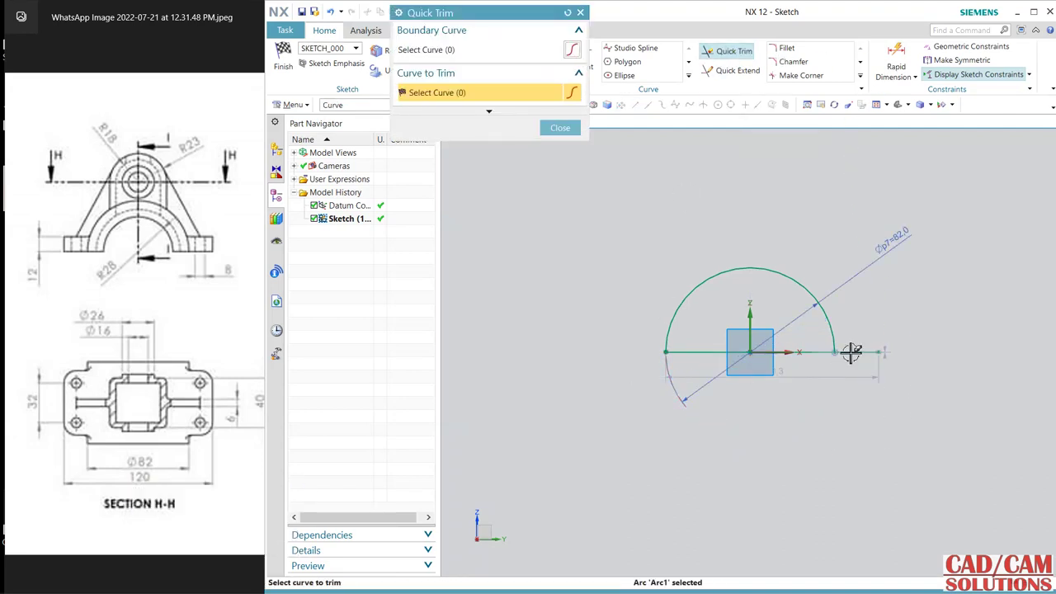
left_click(854, 352)
key("Escape")
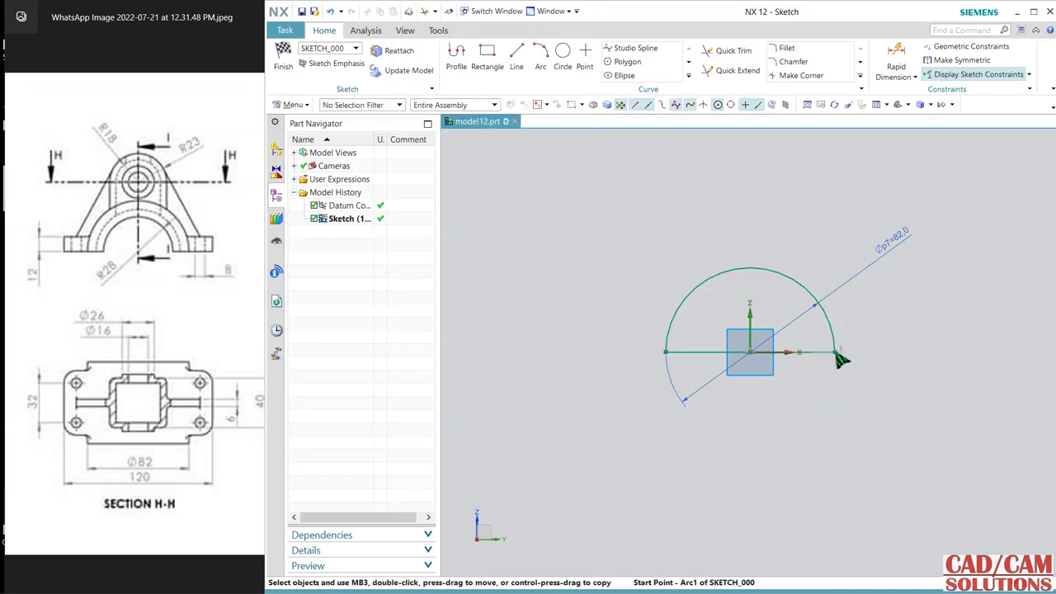
- Adjust the arc and base line so the arc centre snaps back onto the origin
left_click(751, 354)
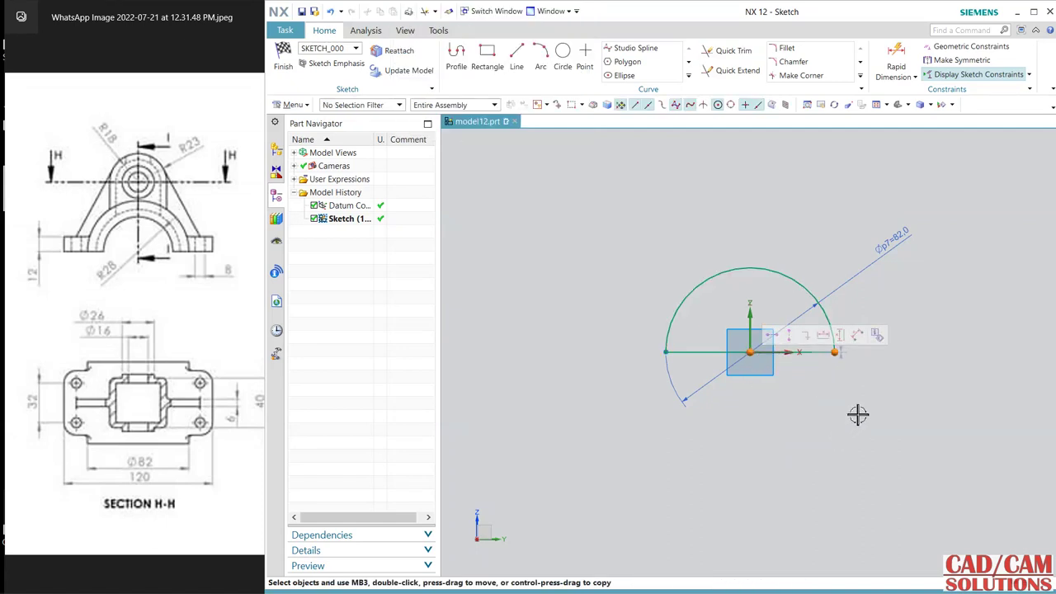
scroll(823, 380, "up", 2)
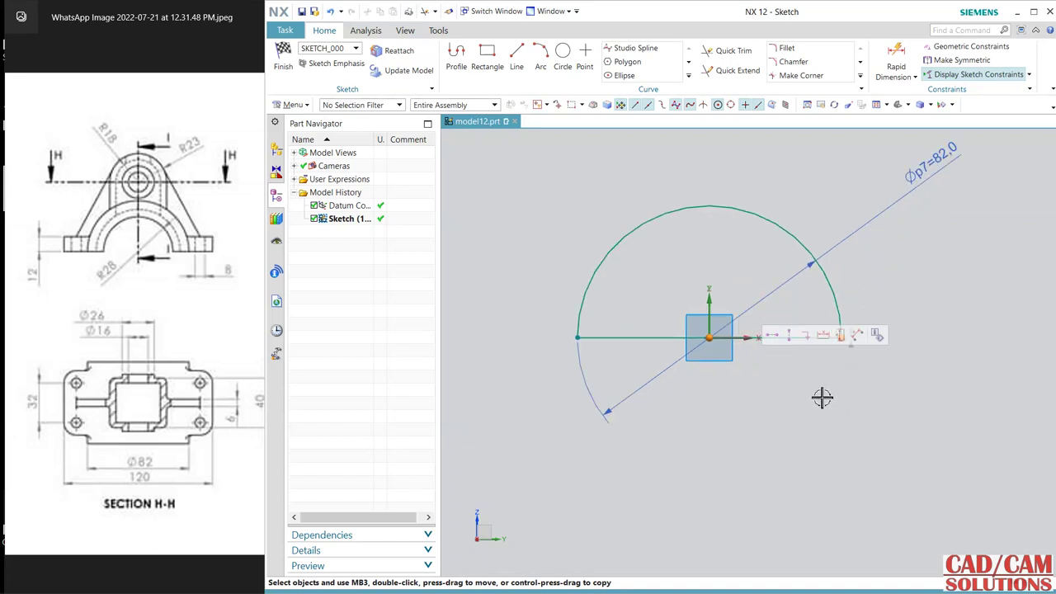
left_click(841, 335)
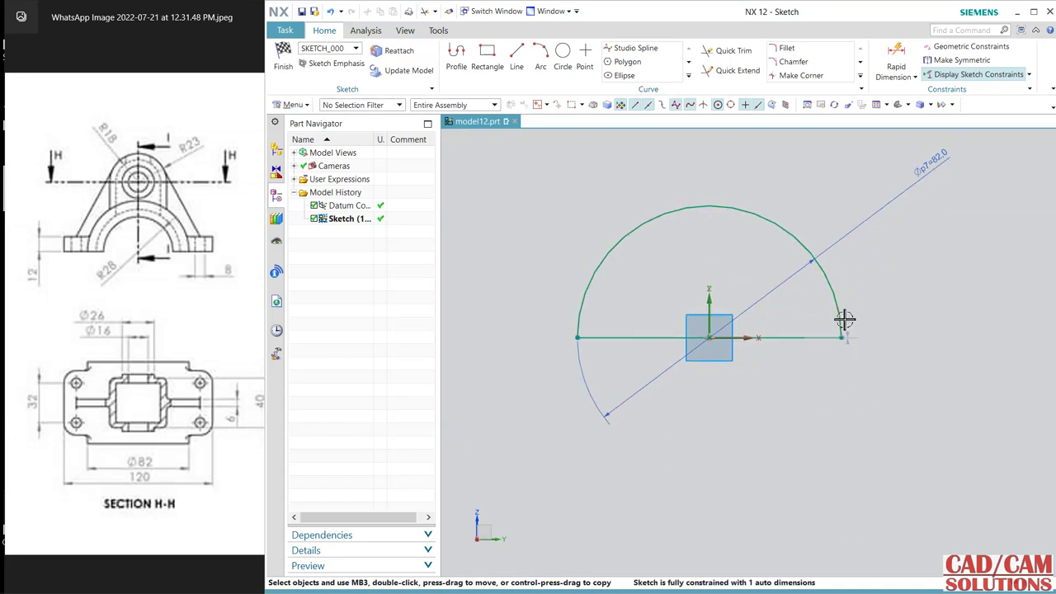
left_click_drag(843, 335, 844, 314)
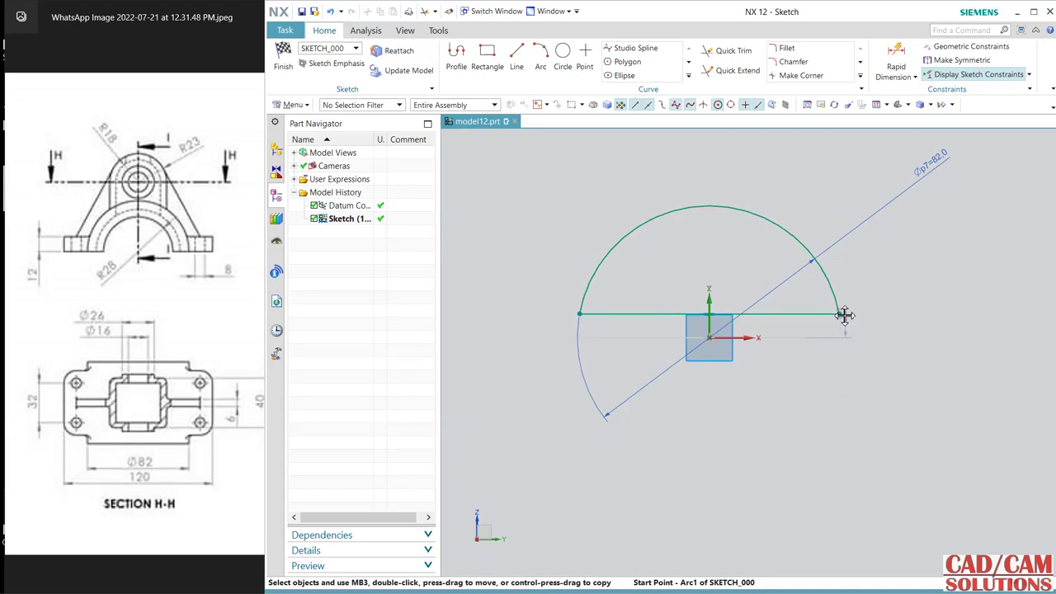
left_click(708, 313)
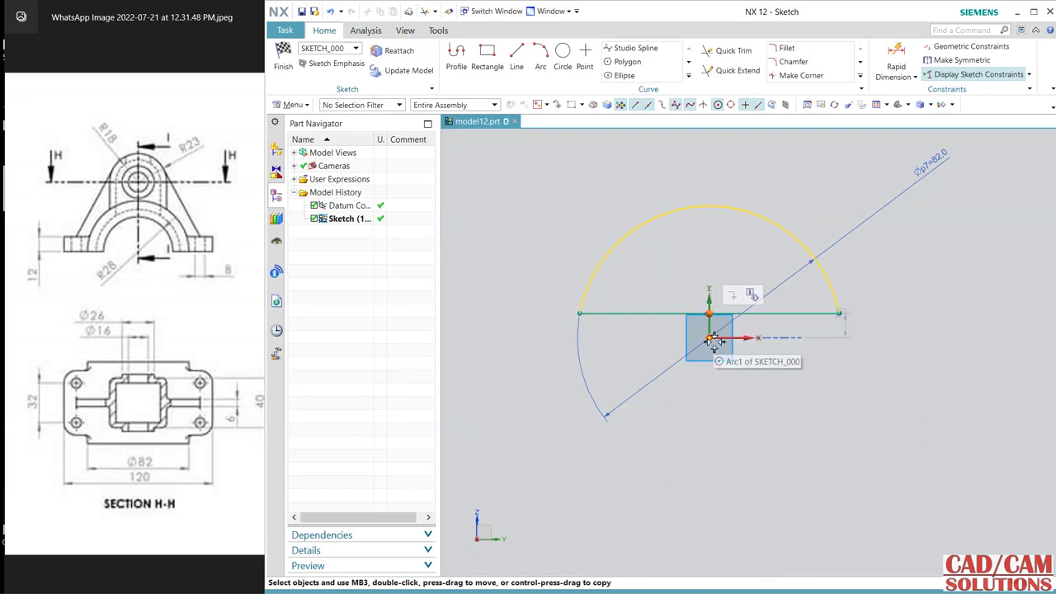
left_click(710, 337)
left_click(736, 322)
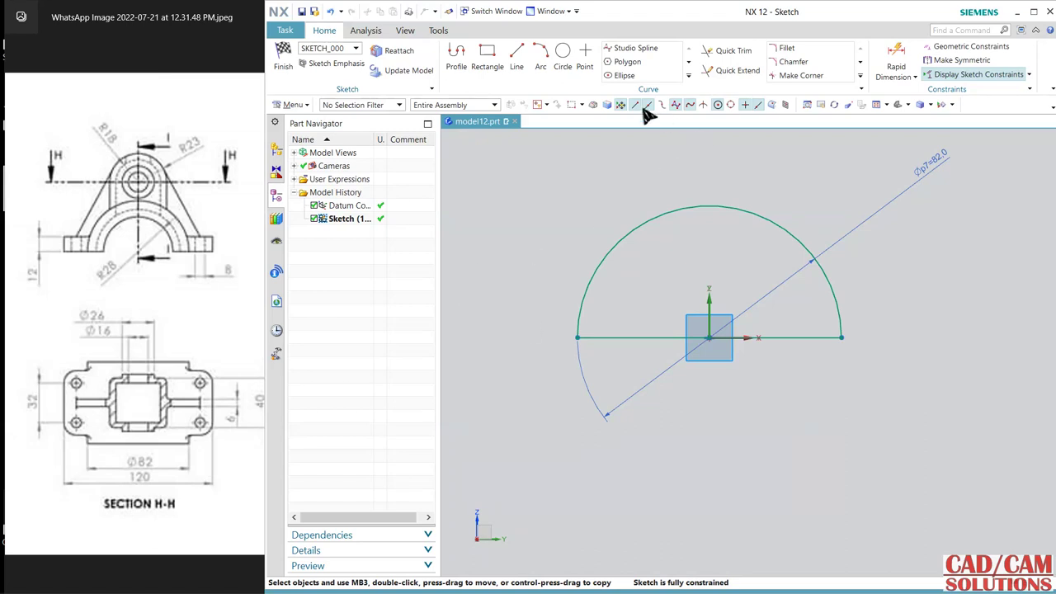
- Draw a circle above the semicircle and two vertical lines from its sides down to the arc
left_click(567, 52)
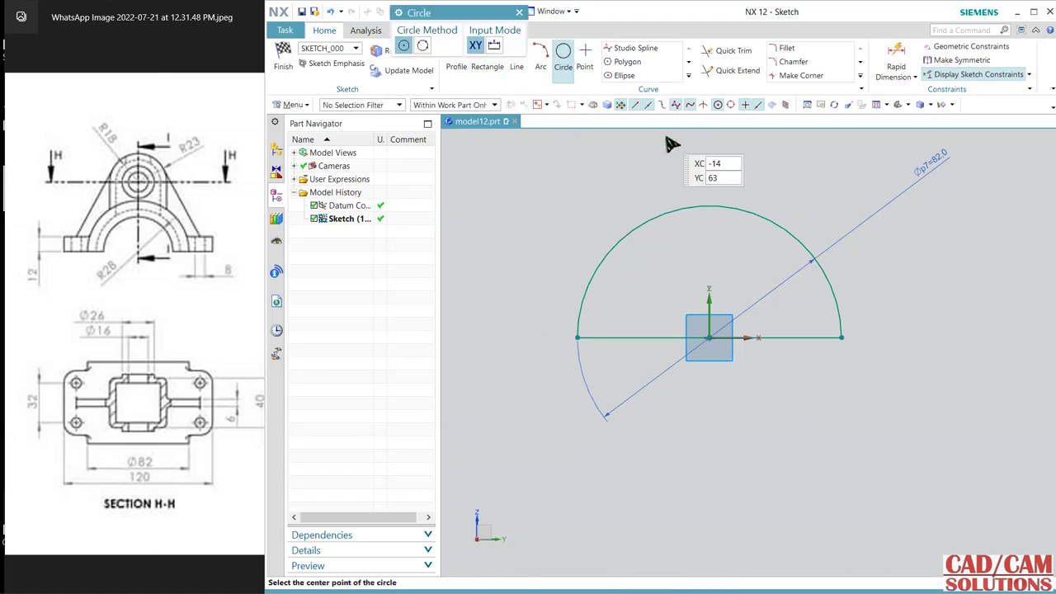
middle_click_drag(668, 141, 685, 239, "shift")
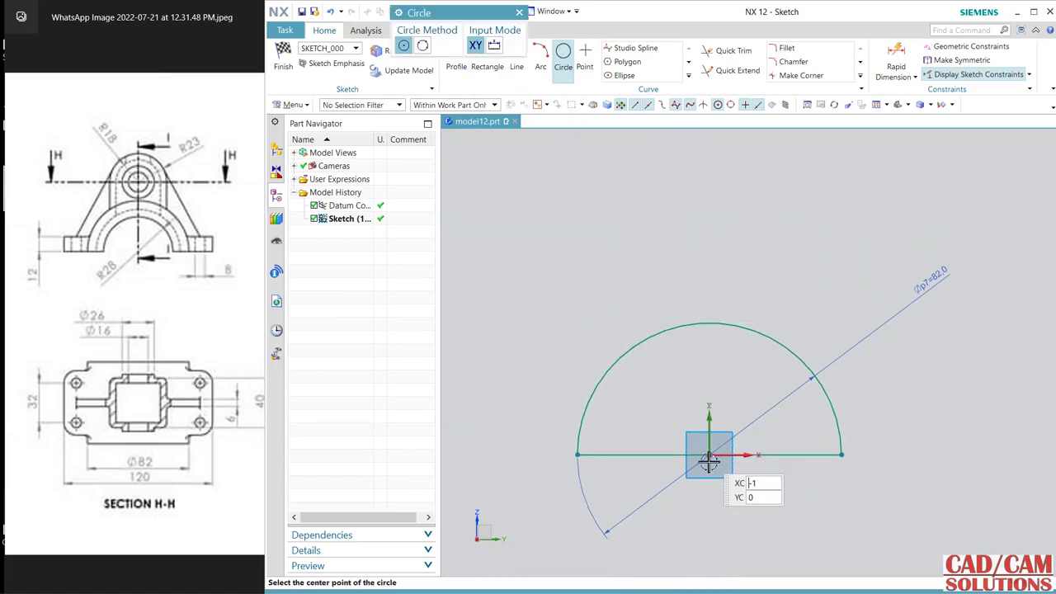
left_click(709, 203)
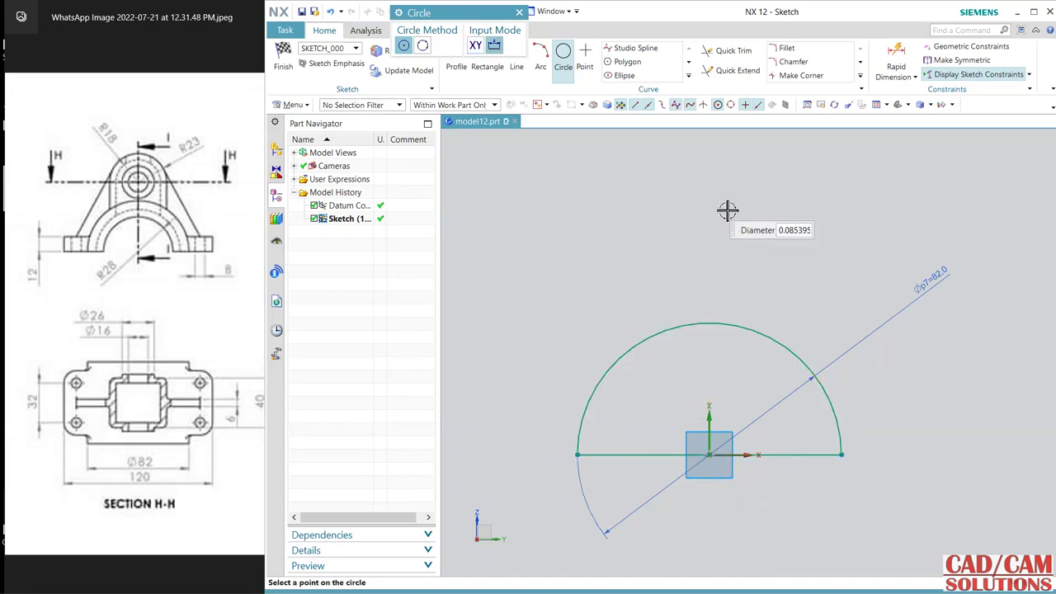
left_click(764, 224)
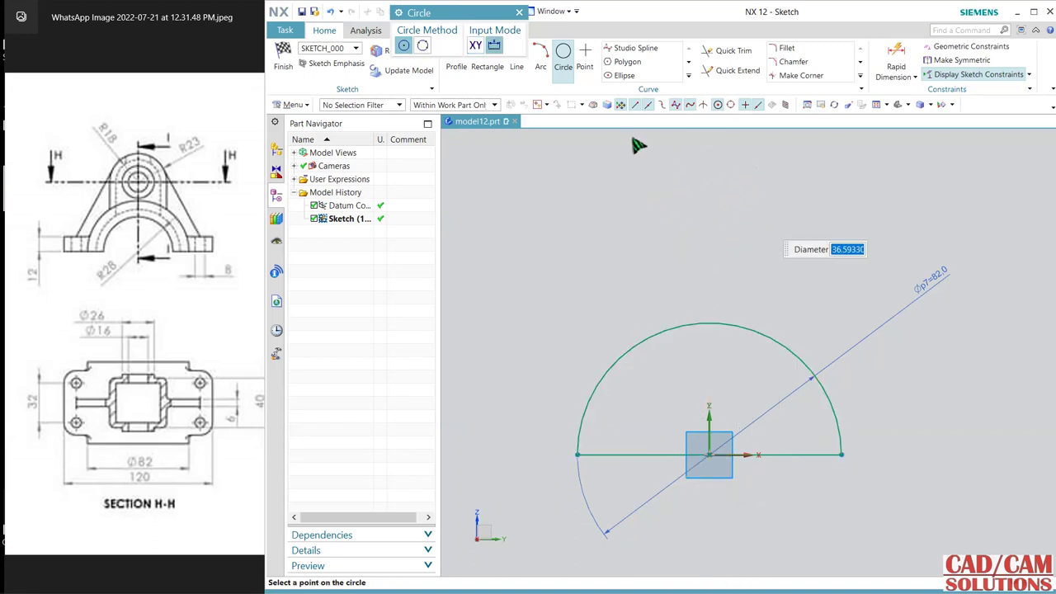
left_click(517, 60)
left_click(652, 203)
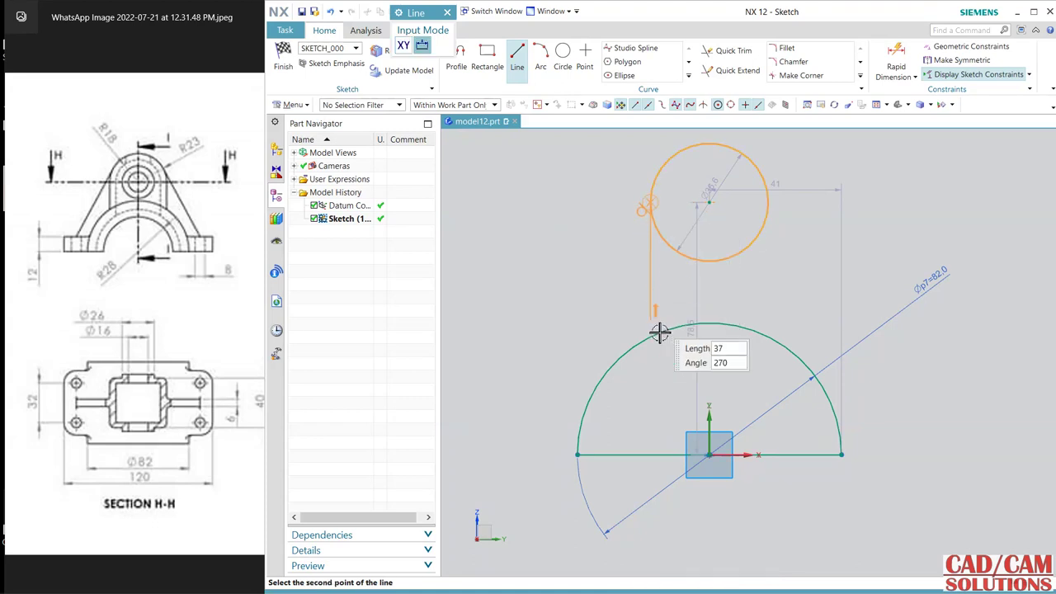
left_click(650, 359)
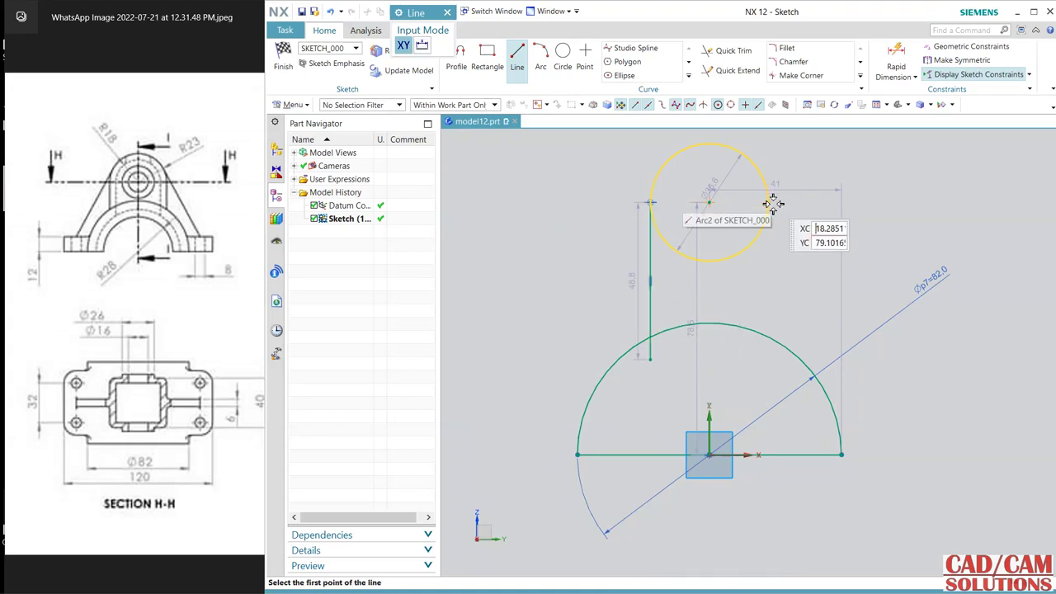
left_click(770, 208)
left_click(768, 336)
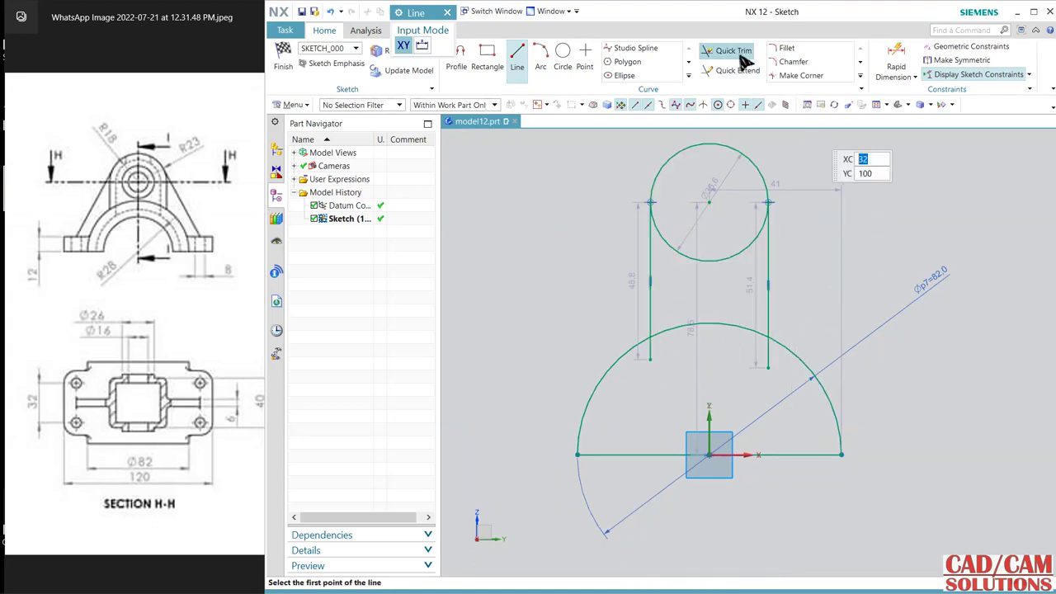
- Trim the left line's stub and the circle's lower part between the vertical lines
left_click(730, 51)
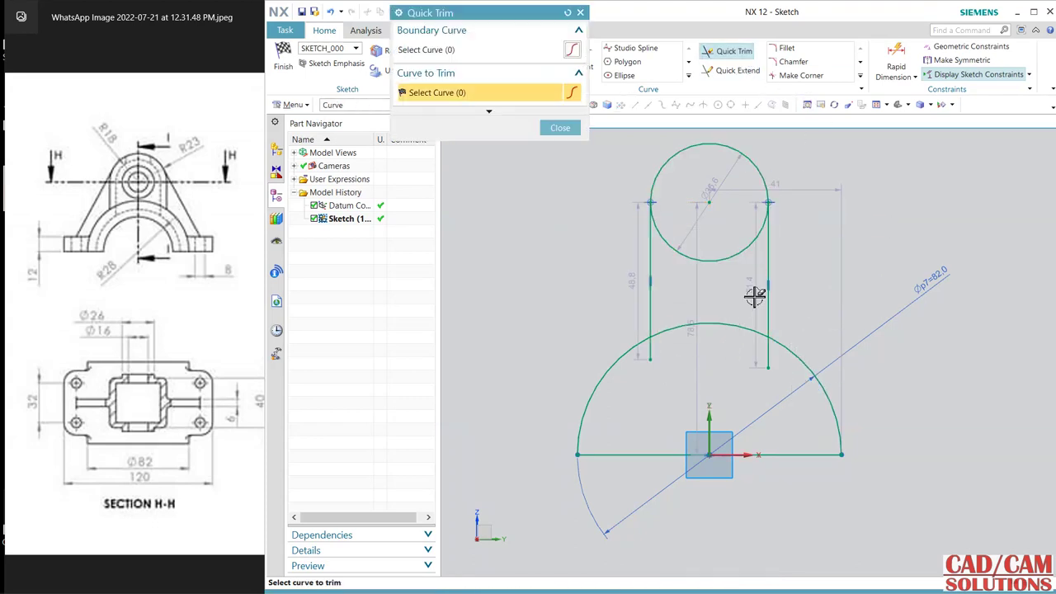
left_click(654, 353)
left_click(685, 257)
middle_click(836, 262)
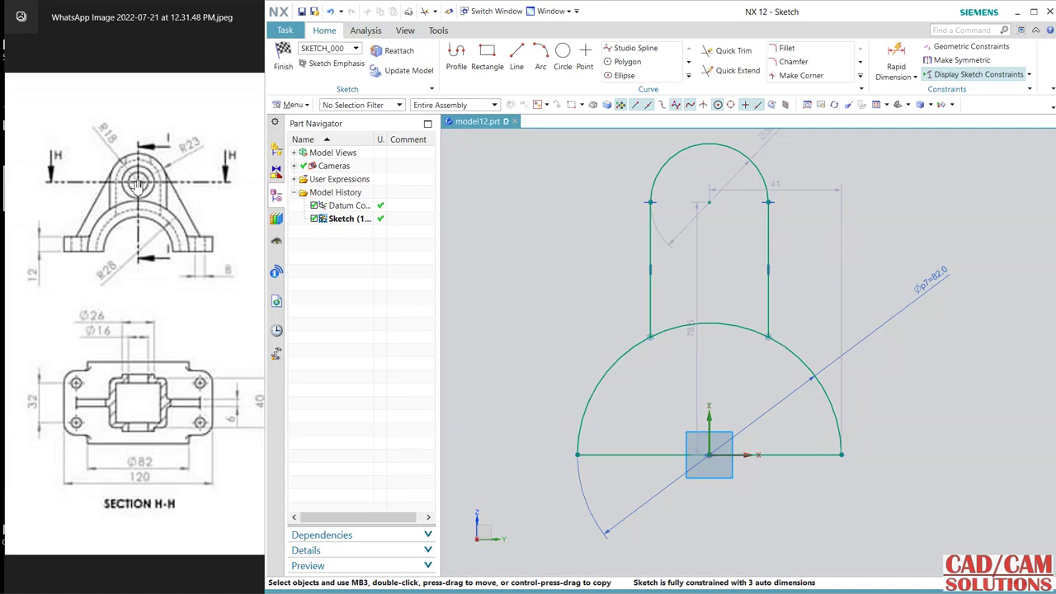
- Set the upper arc's diameter to 46 mm, checking the reference drawing
double_click(767, 141)
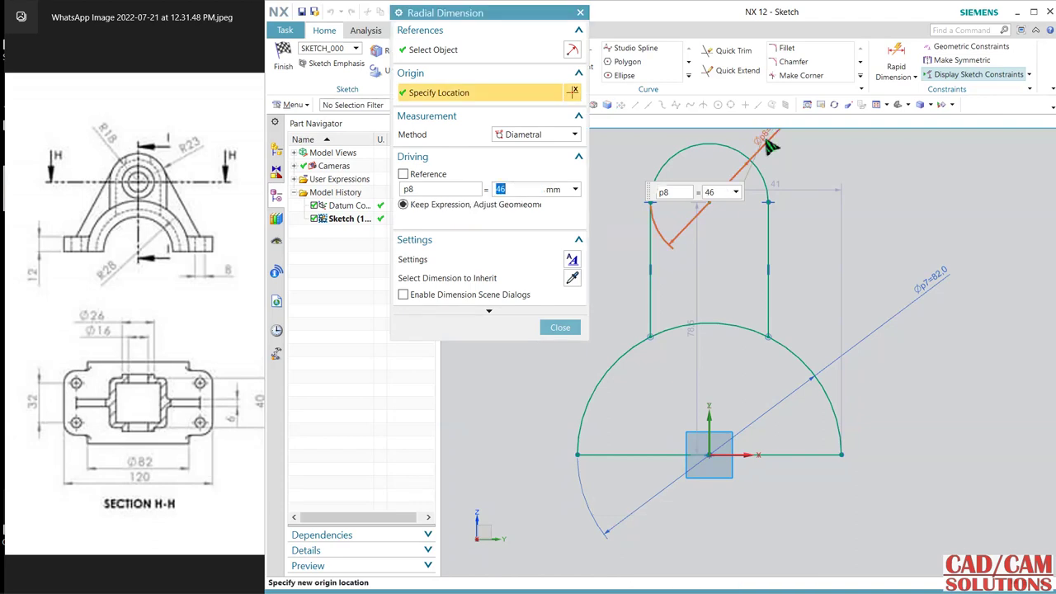
left_click(560, 328)
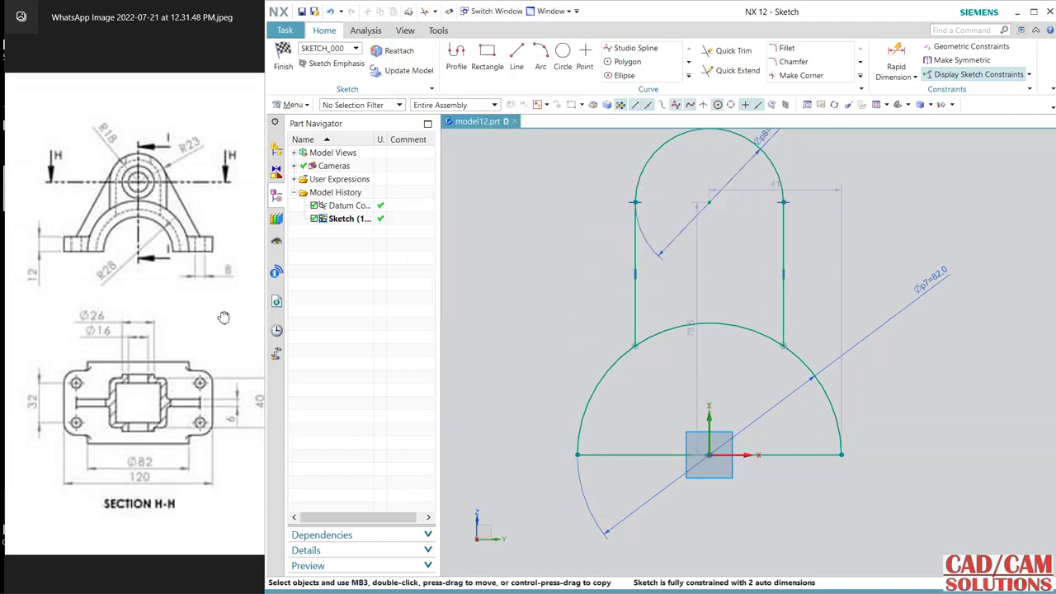
left_click(223, 318)
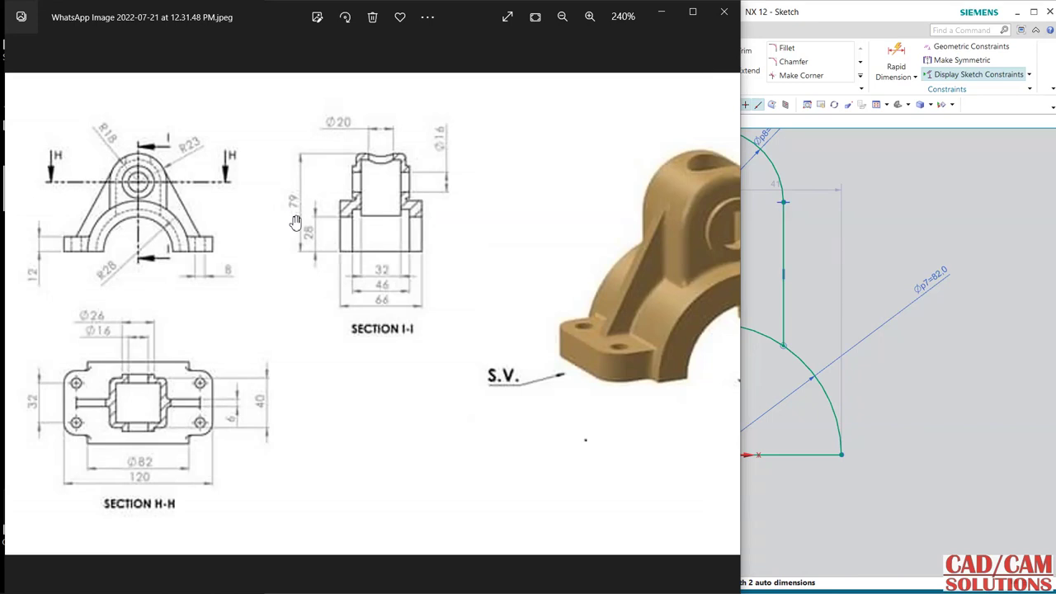
left_click(886, 217)
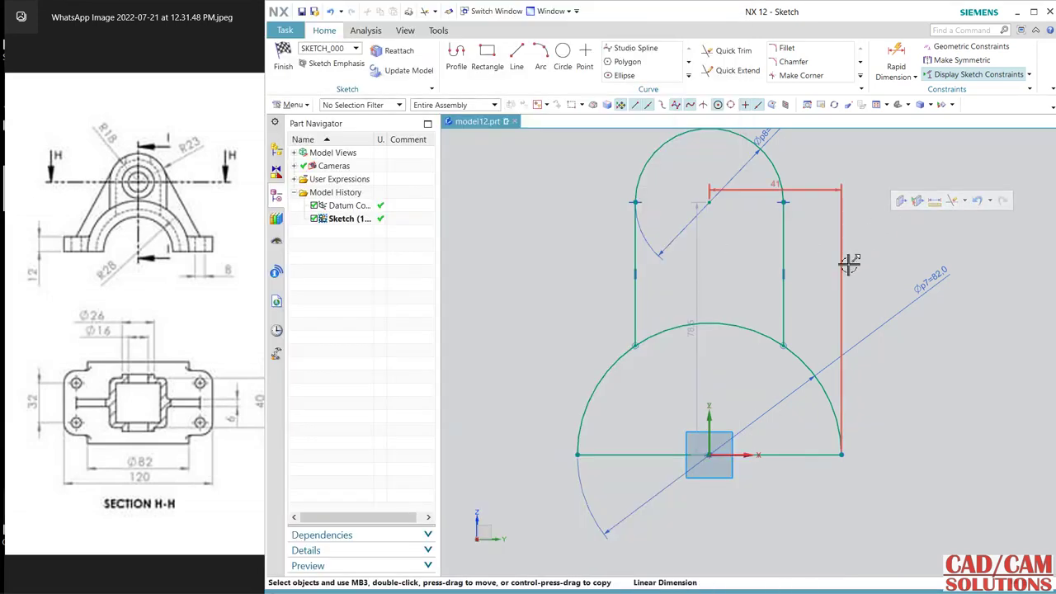
left_click(230, 273)
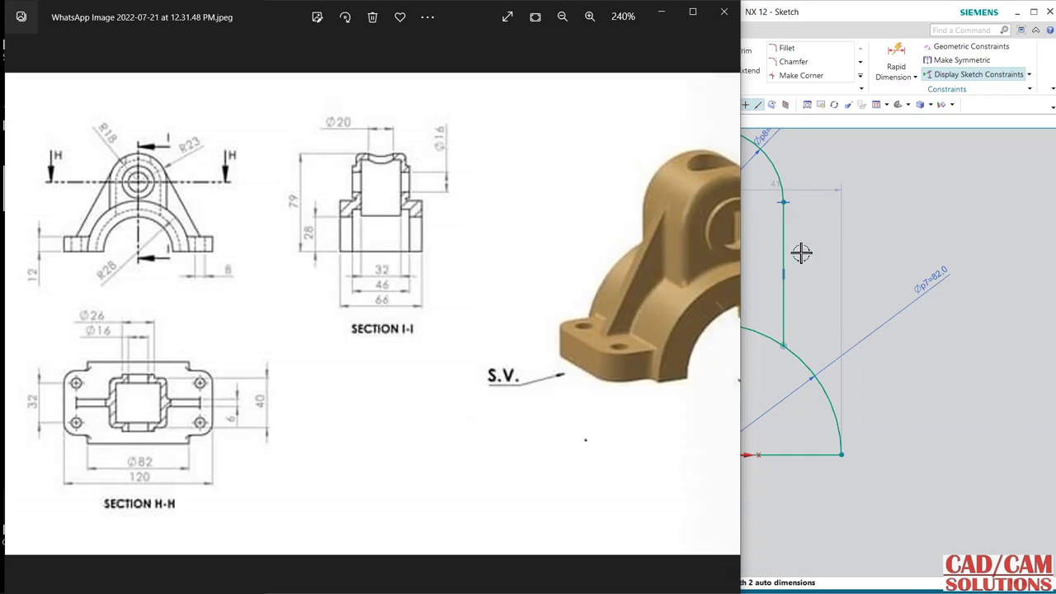
left_click(862, 235)
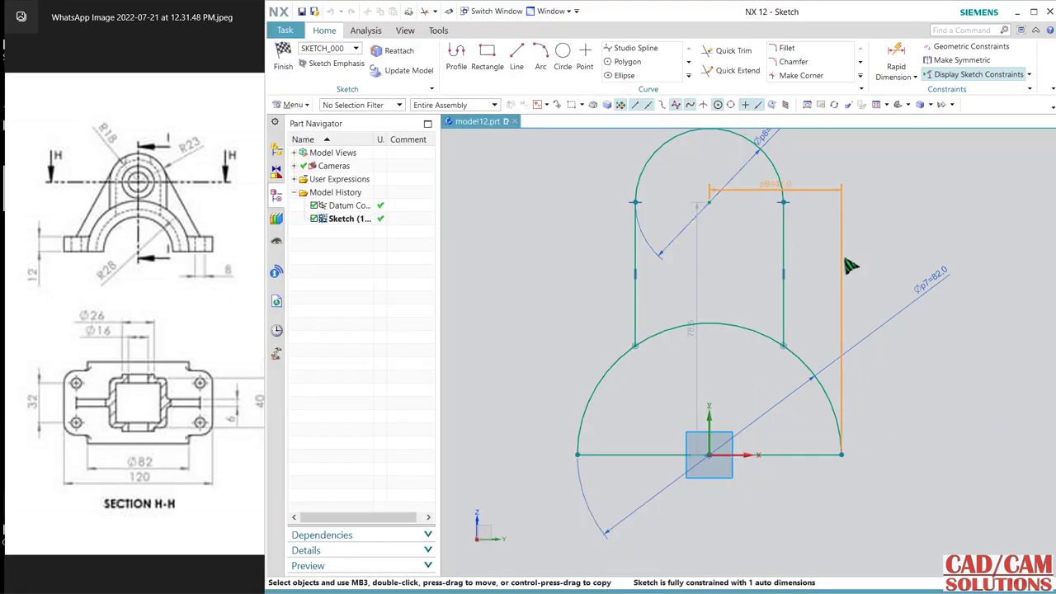
- Change the horizontal dimension to 79, then centre the arc on the vertical axis and delete that dimension
double_click(847, 262)
type("79-23")
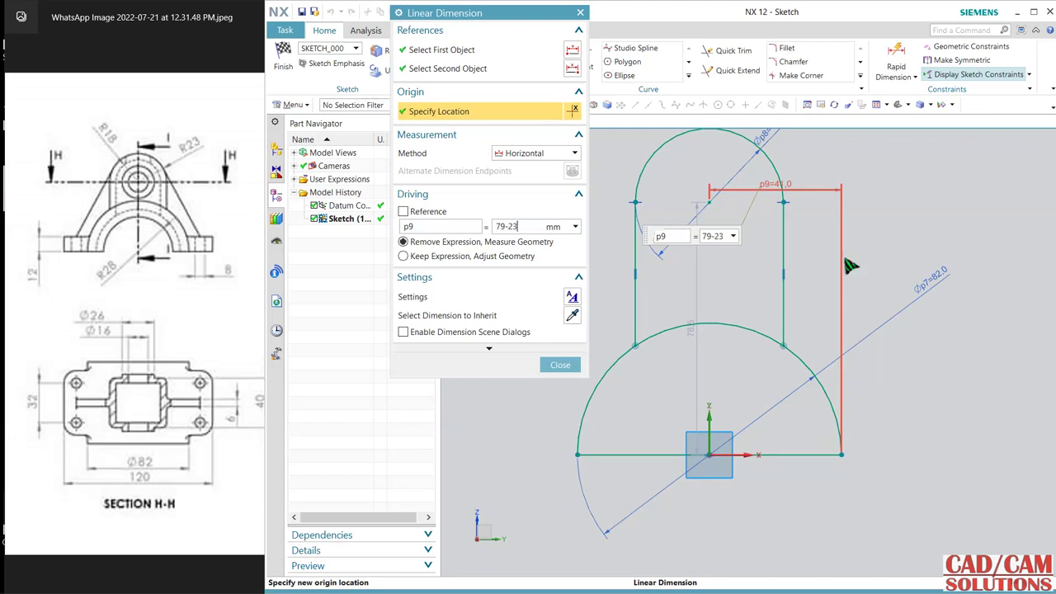
key("Return")
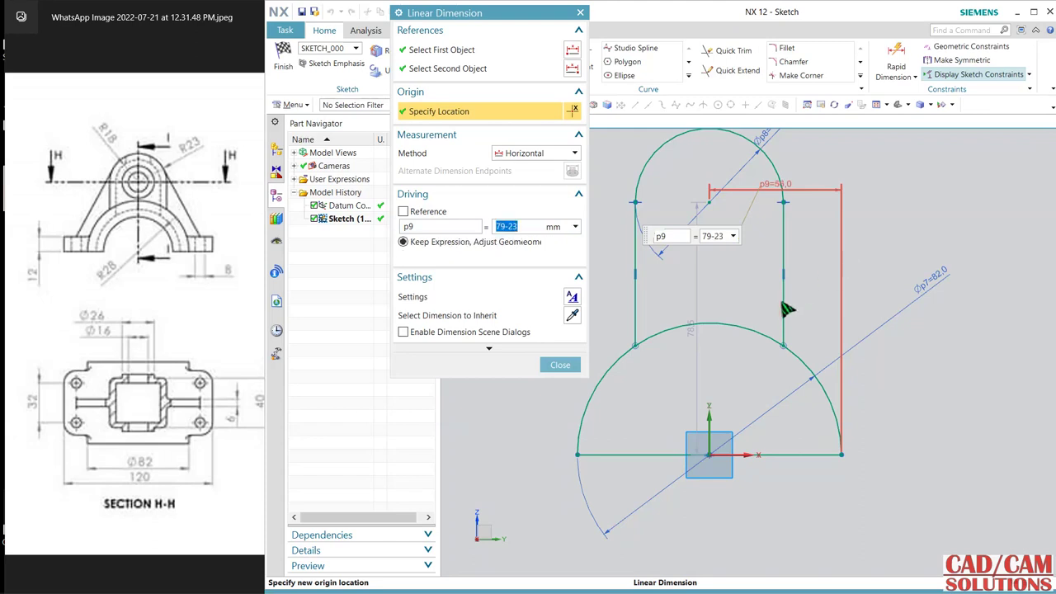
left_click(558, 365)
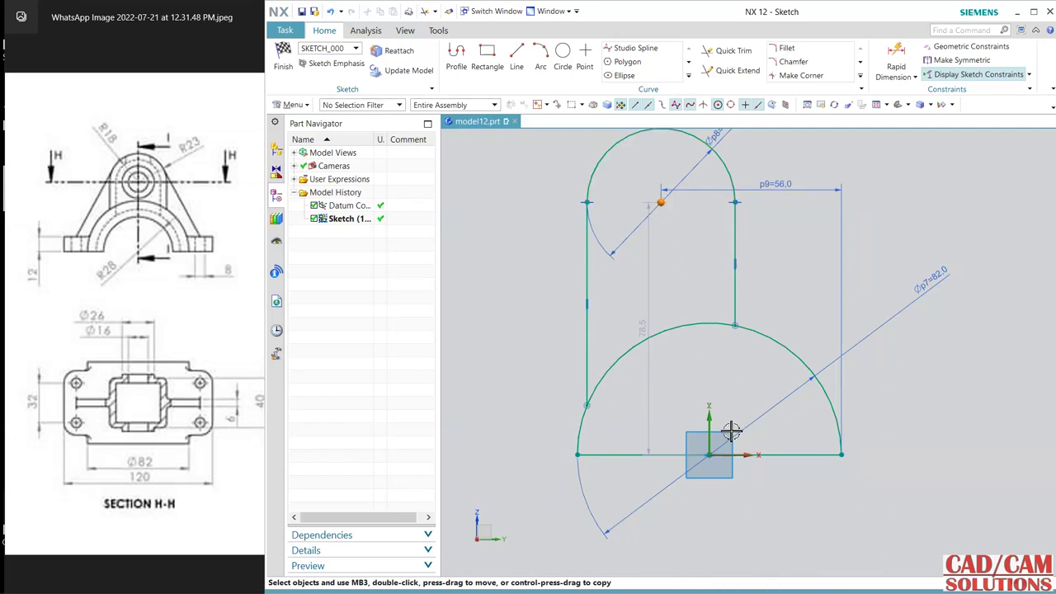
left_click(715, 408)
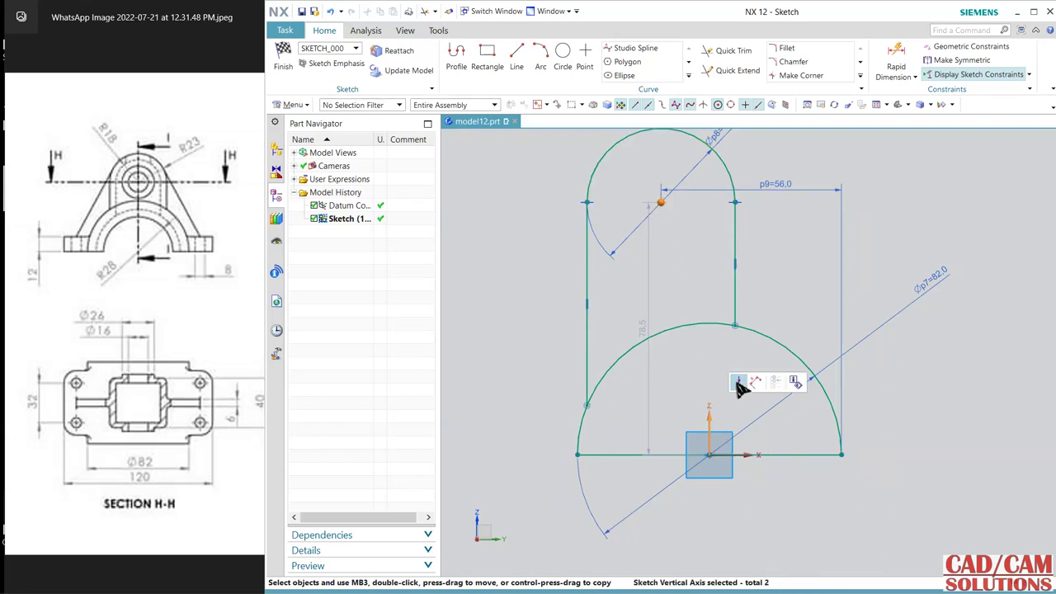
left_click(739, 382)
left_click(821, 190)
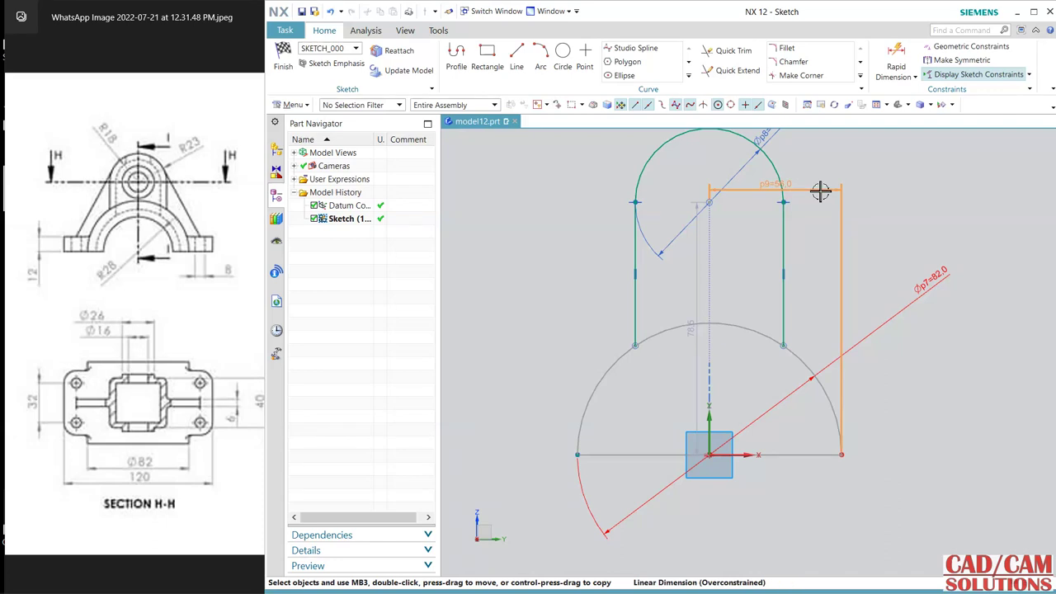
key("Delete")
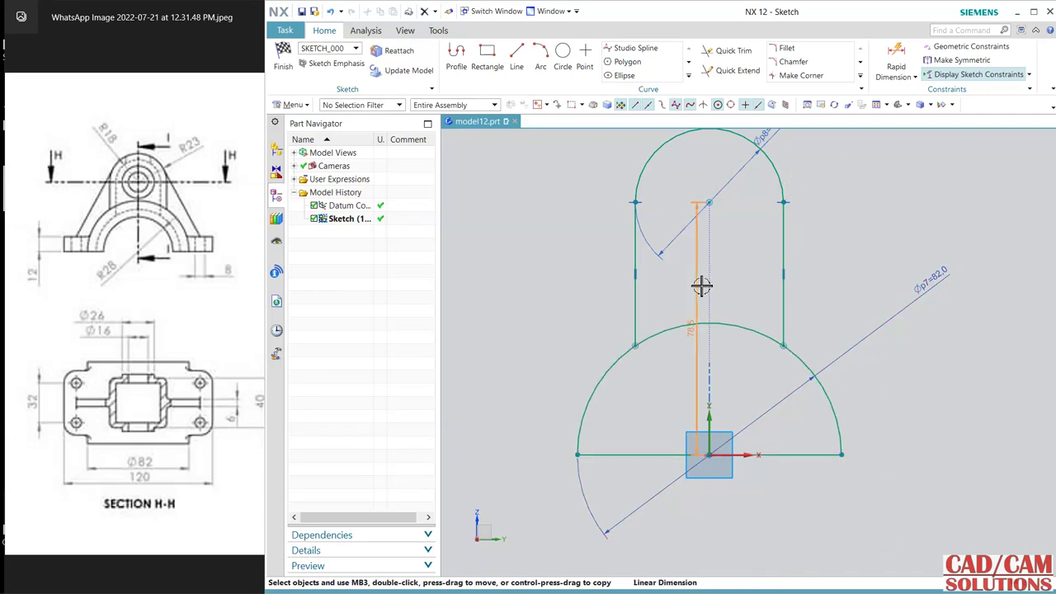
- Set the arc centre's height to 56 mm and finish the sketch
double_click(702, 284)
type("56")
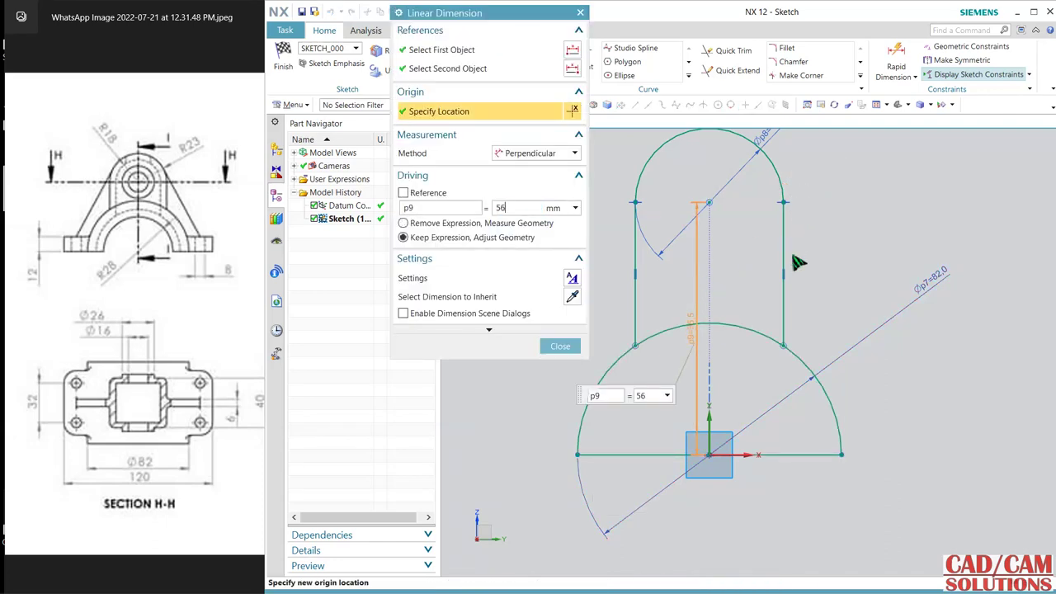
key("Return")
left_click(560, 345)
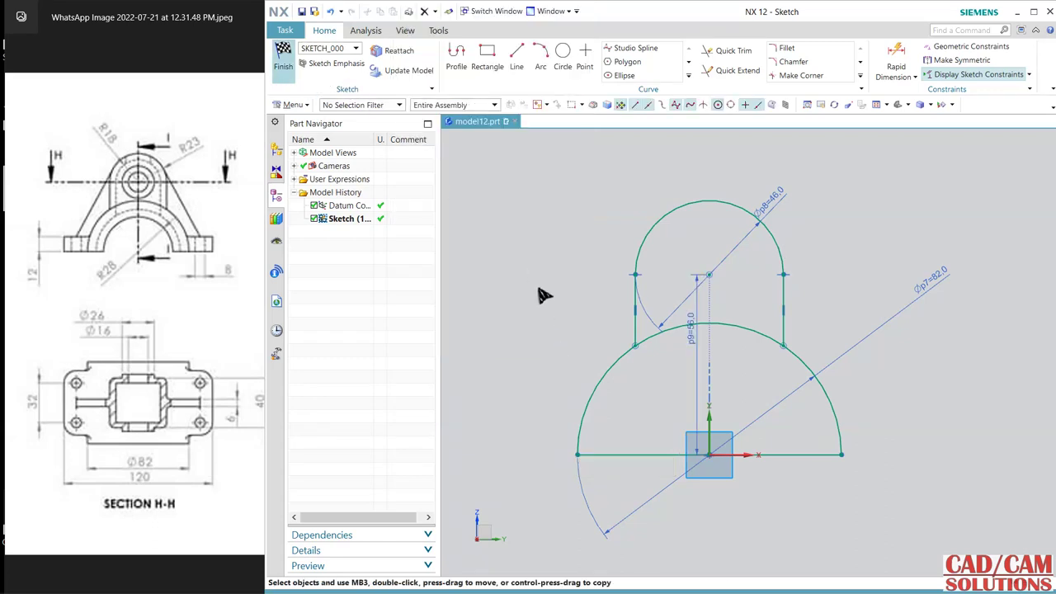
key("ctrl+q")
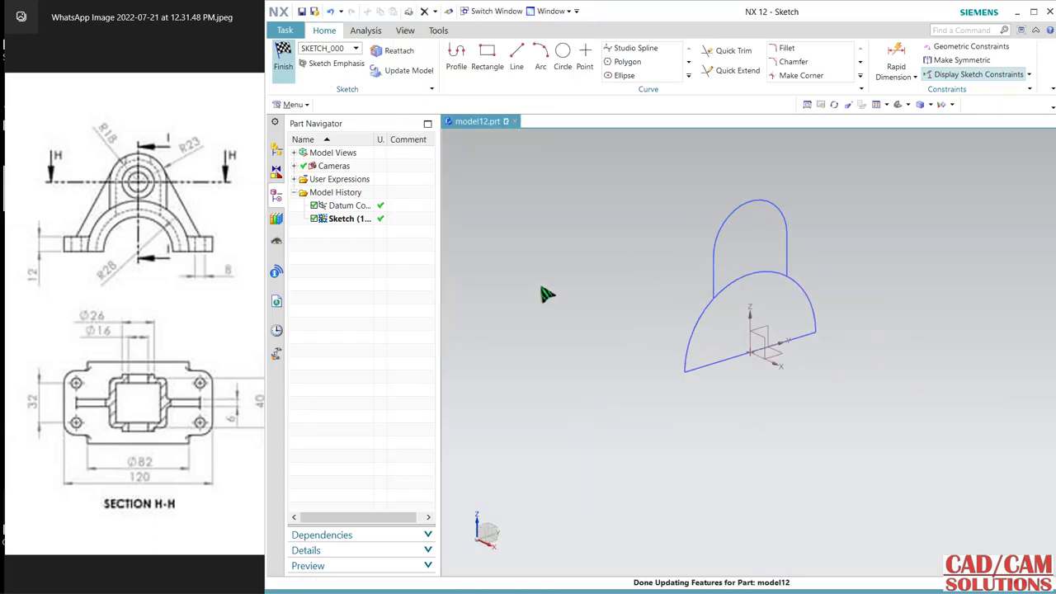
left_click(276, 122)
left_click(278, 184)
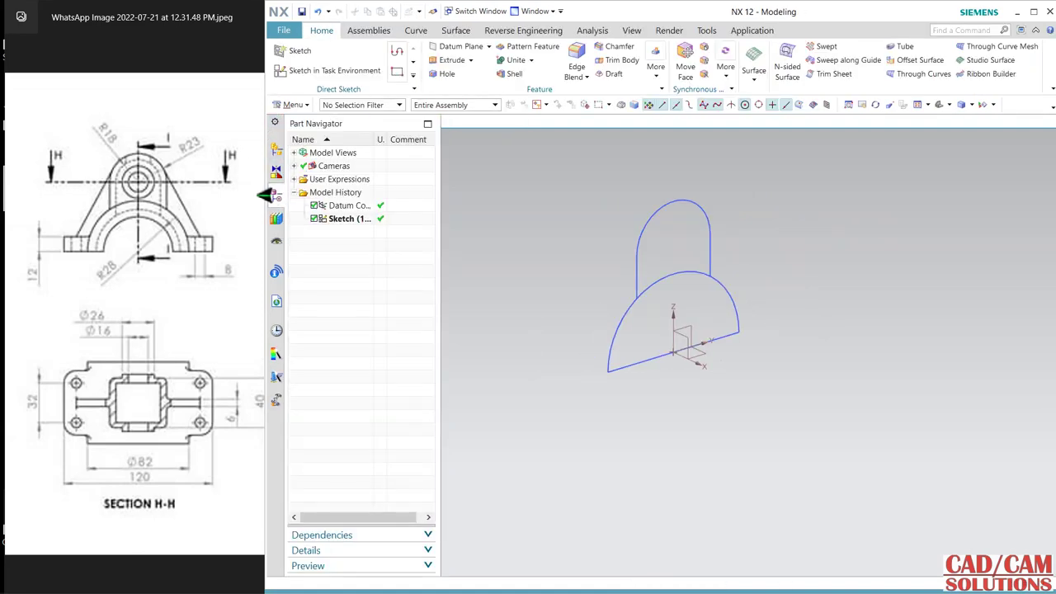
left_click_drag(265, 198, 457, 219)
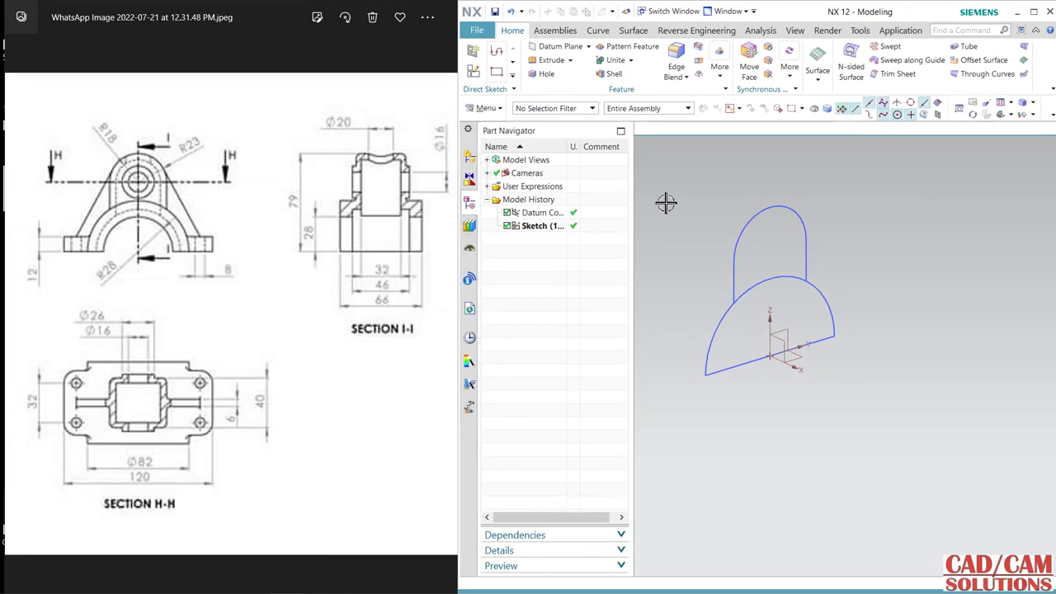
scroll(720, 217, "up", 2)
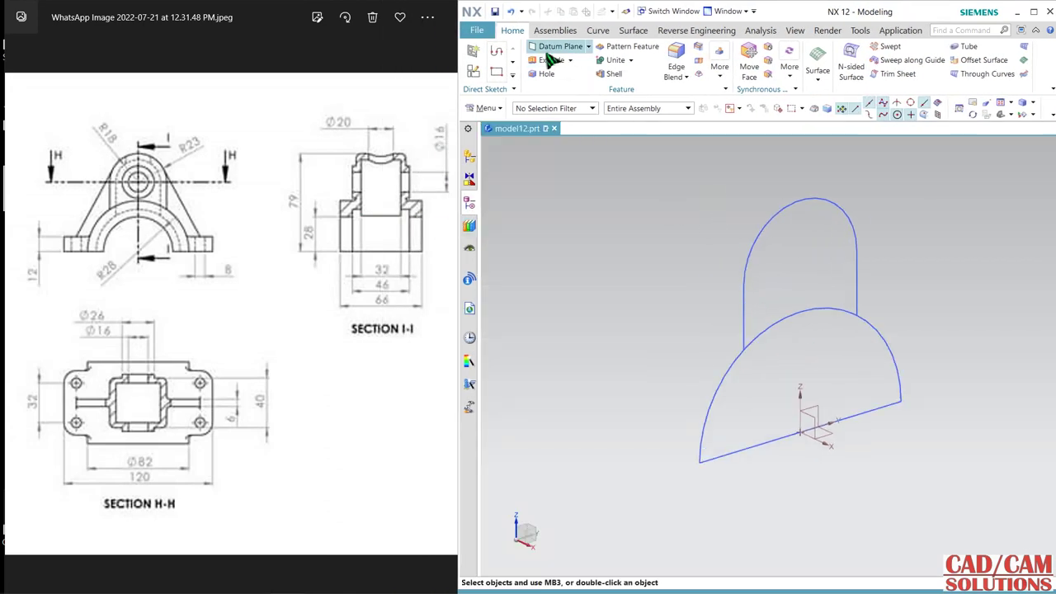
left_click(558, 47)
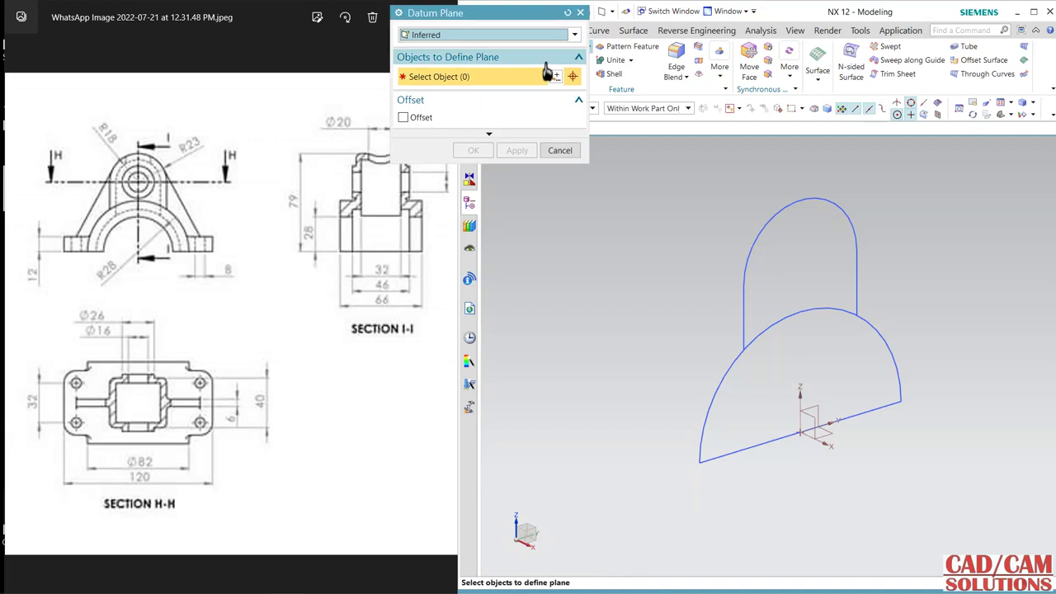
left_click(572, 10)
- Extrude the half-disc region symmetrically 33 mm each side into a half-cylinder base
left_click(547, 62)
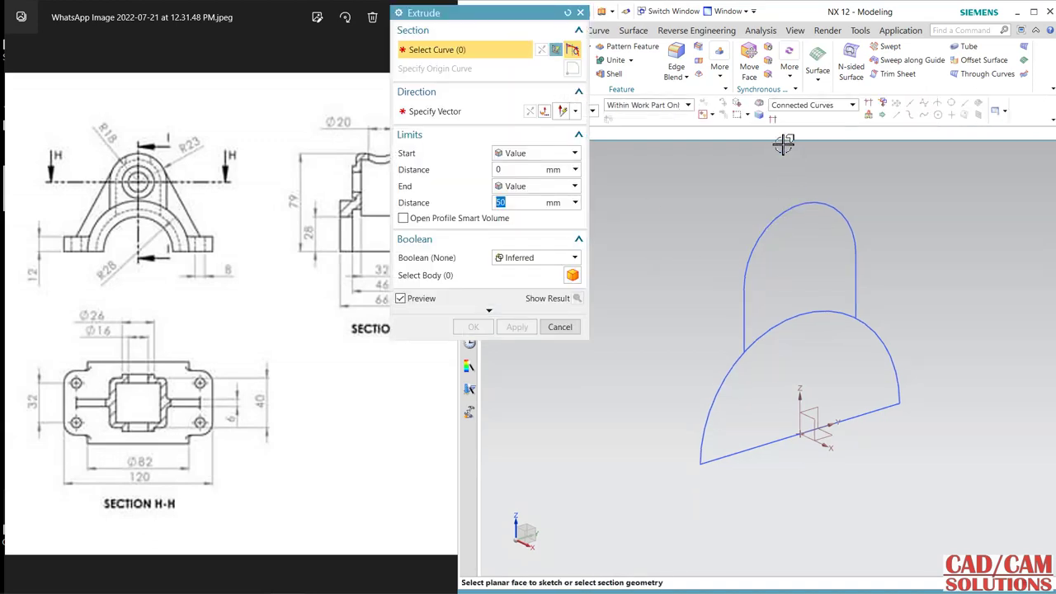
left_click(811, 108)
left_click(798, 188)
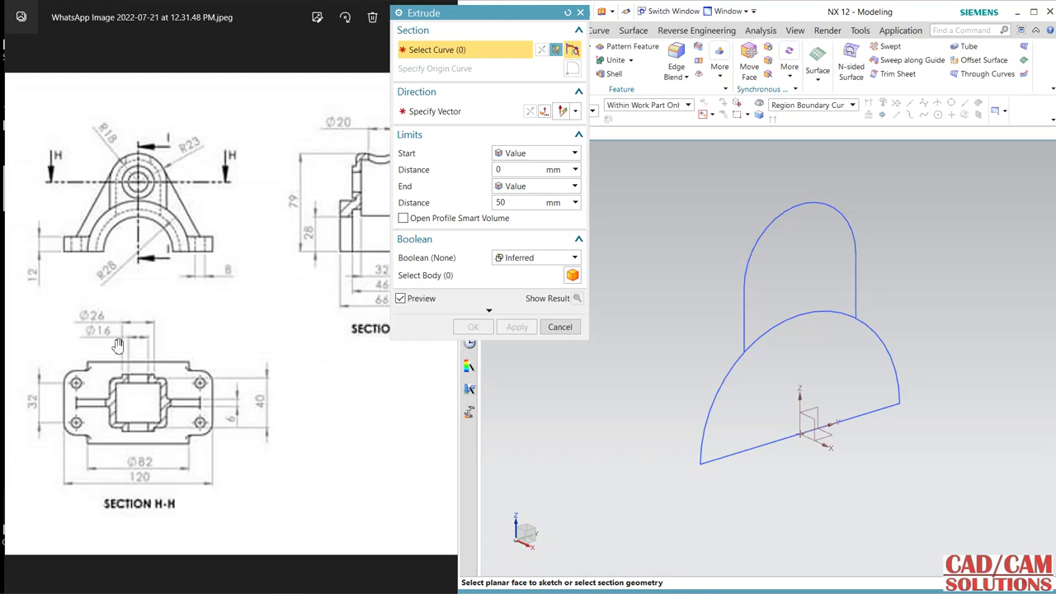
left_click(268, 294)
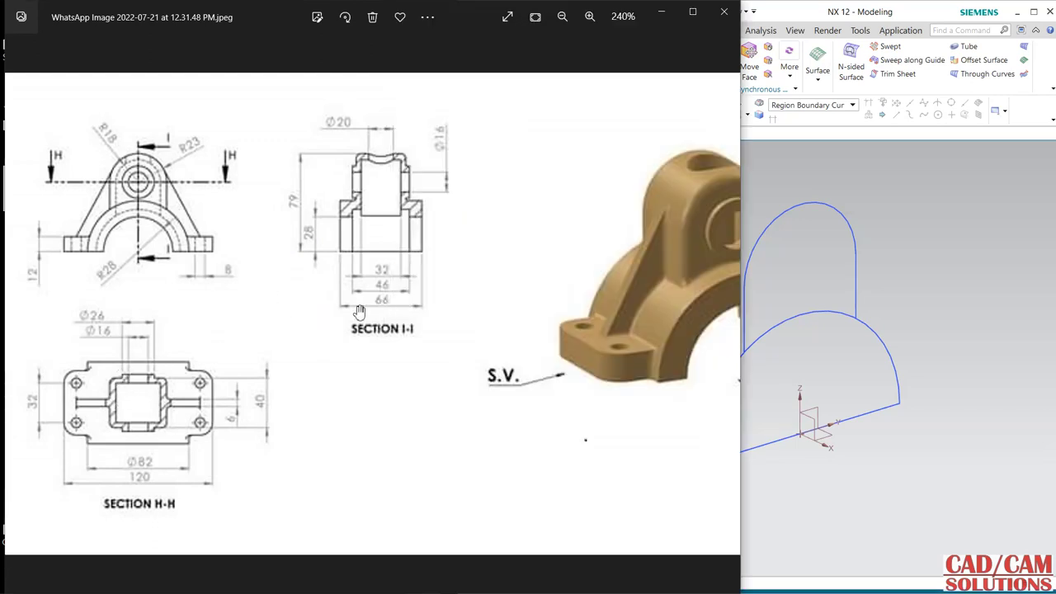
left_click(809, 356)
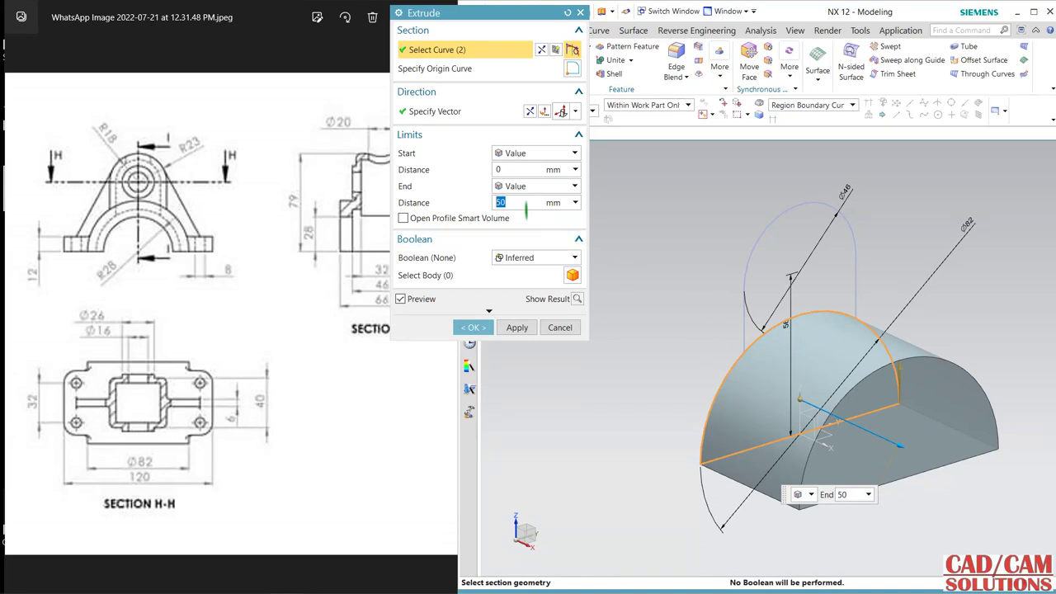
type("33")
left_click(514, 188)
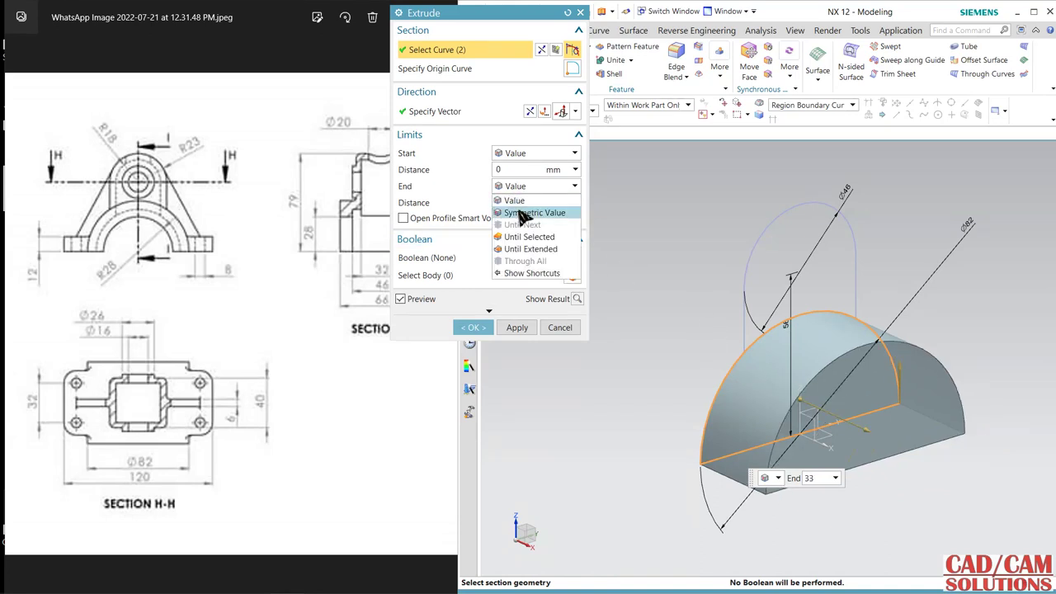
left_click(518, 205)
left_click(520, 301)
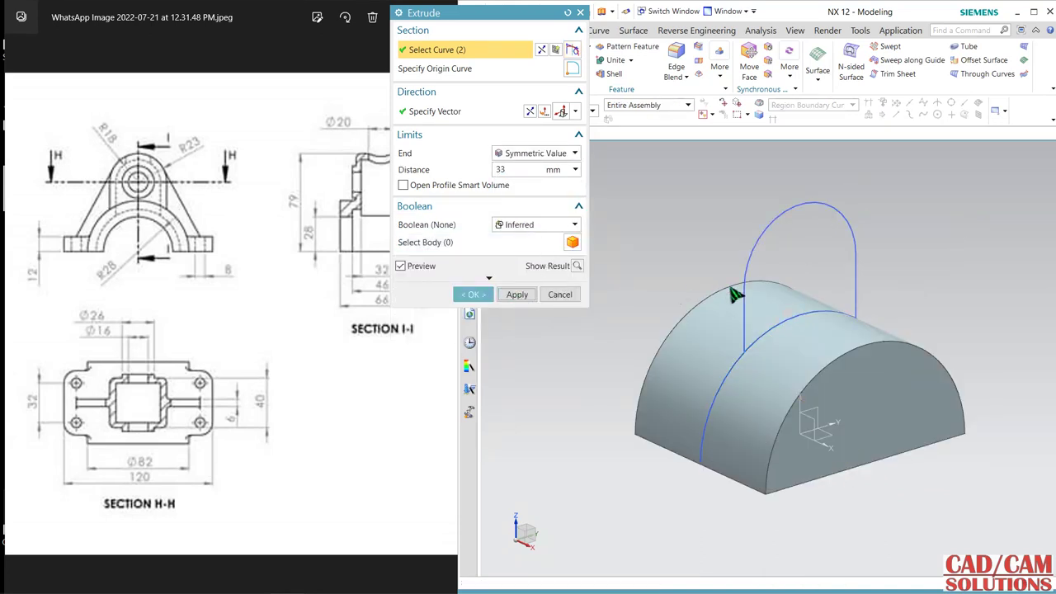
- Extrude the arch region symmetrically 20 mm each side, united with the half-cylinder base
left_click(749, 228)
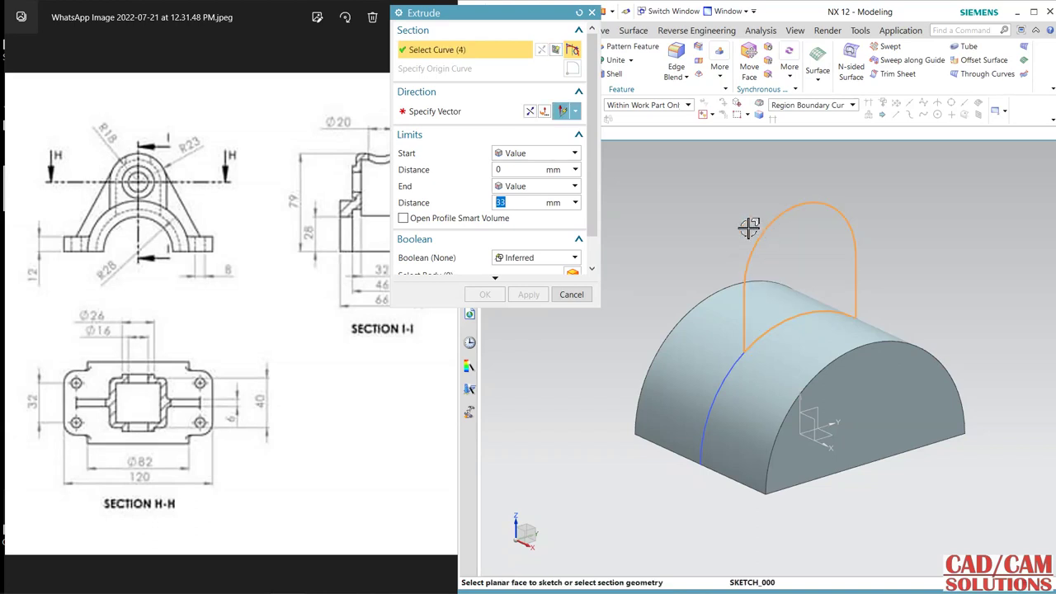
left_click(270, 332)
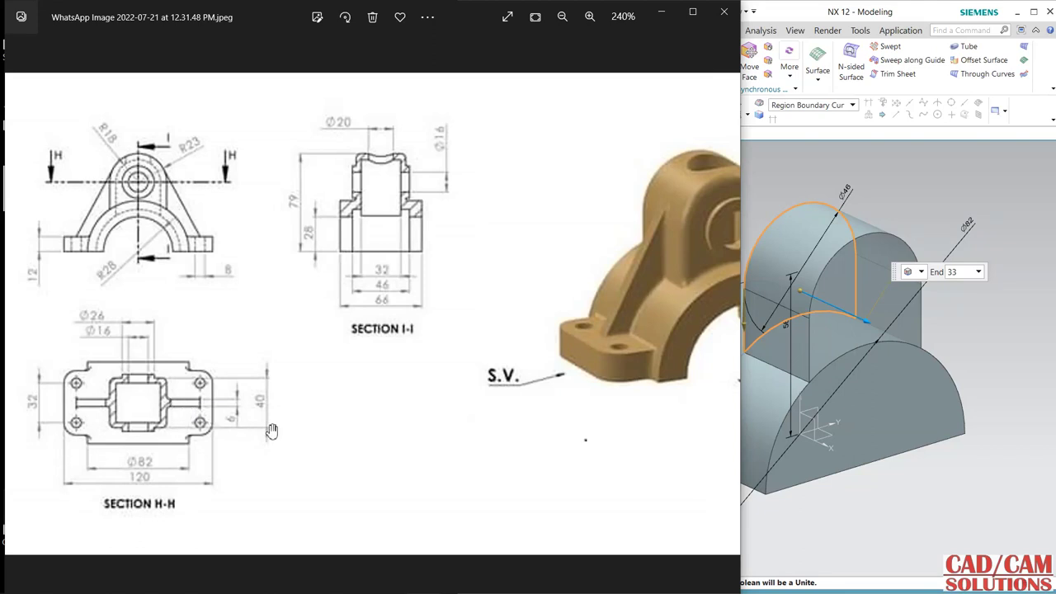
left_click(954, 275)
type("0")
key("Return")
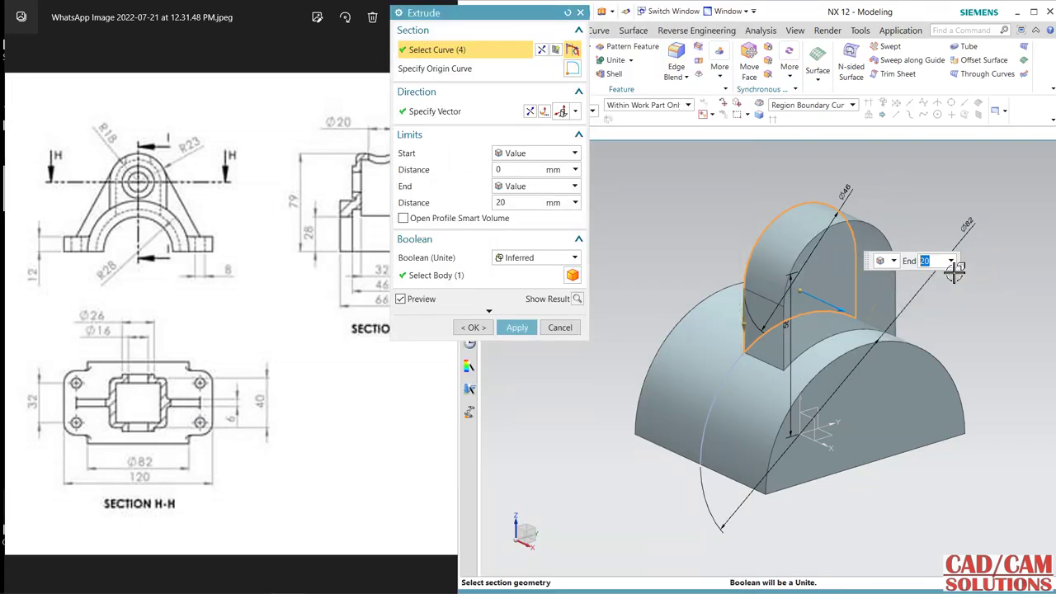
left_click(548, 188)
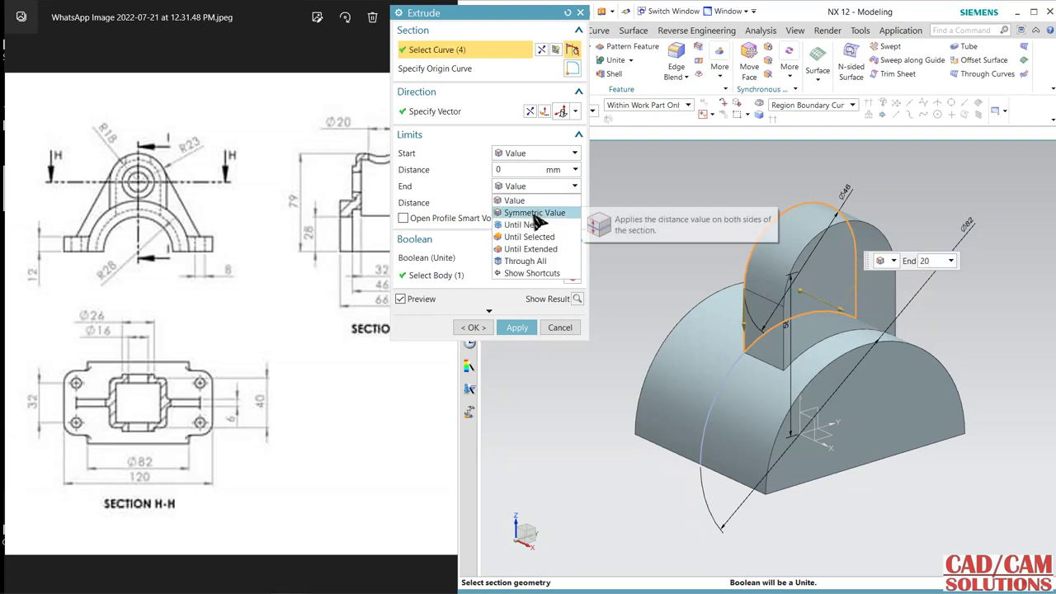
left_click(532, 213)
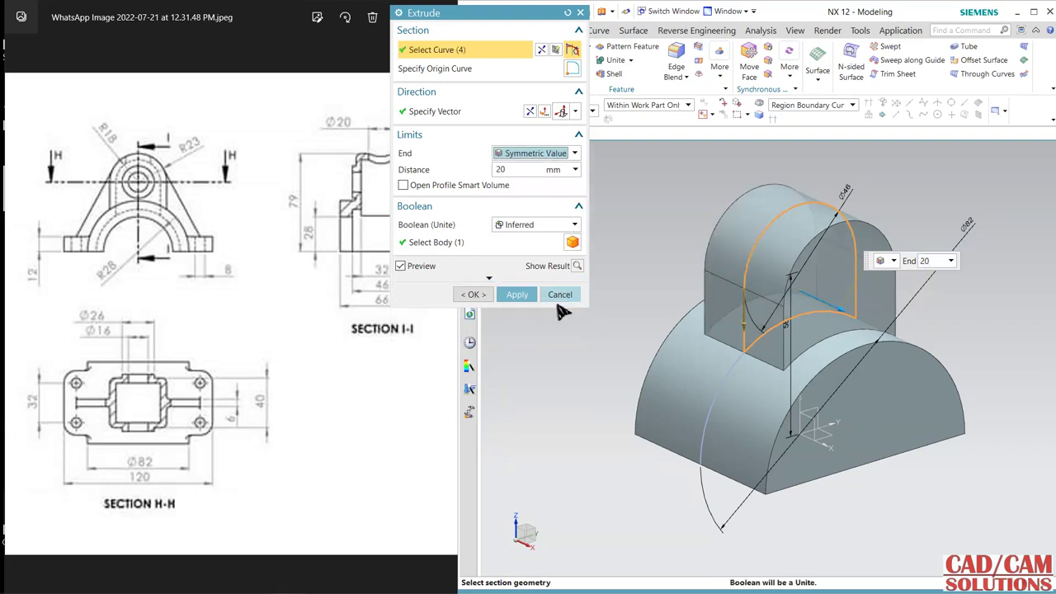
middle_click(602, 390)
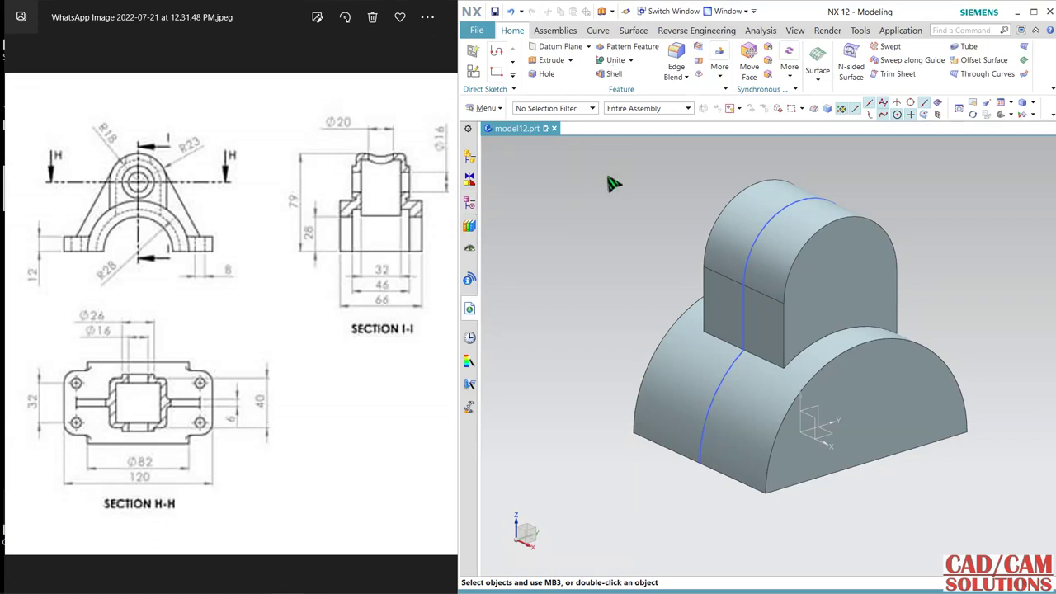
- Shell the bracket from its flat bottom face with 4 mm wall thickness
left_click(612, 74)
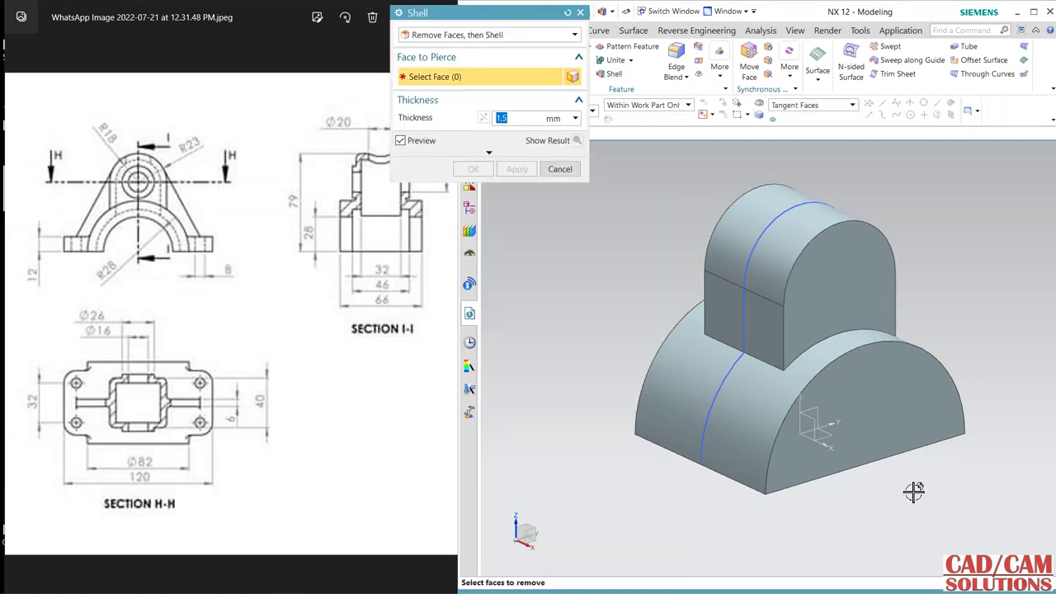
middle_click_drag(918, 488, 899, 325)
left_click(900, 329)
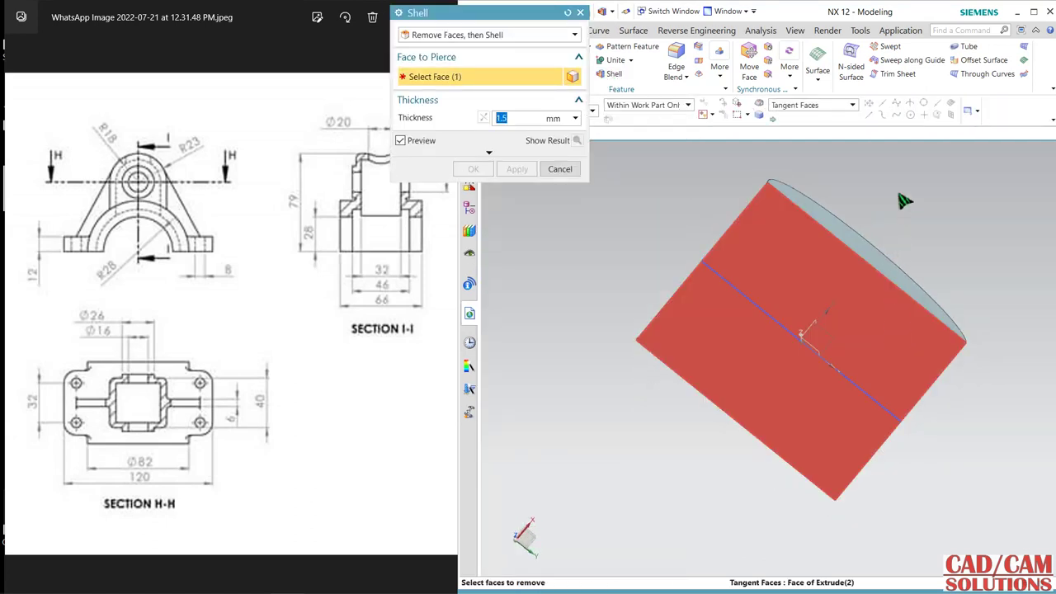
type("4")
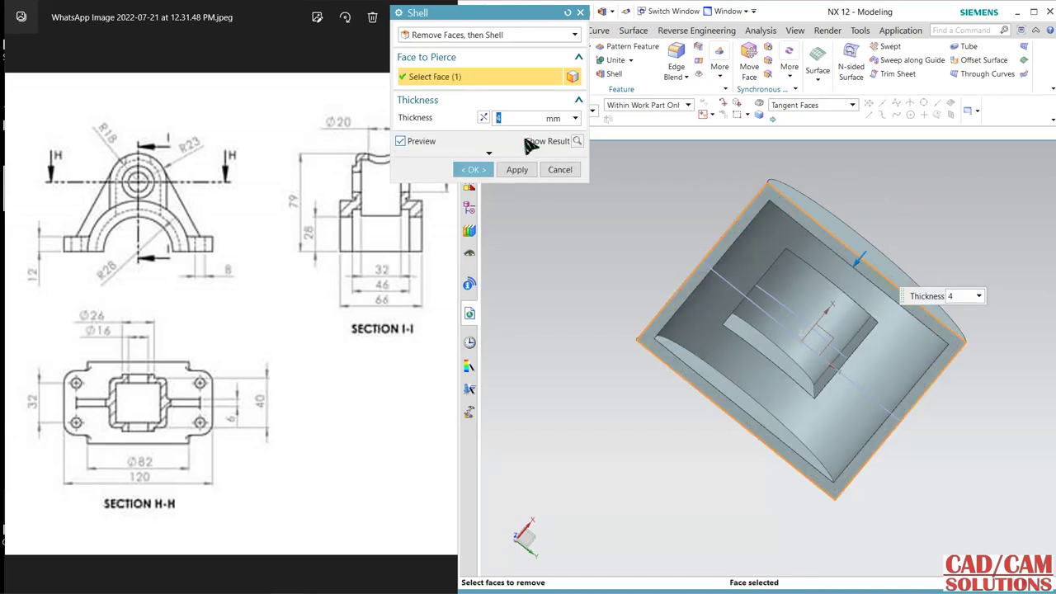
left_click(471, 171)
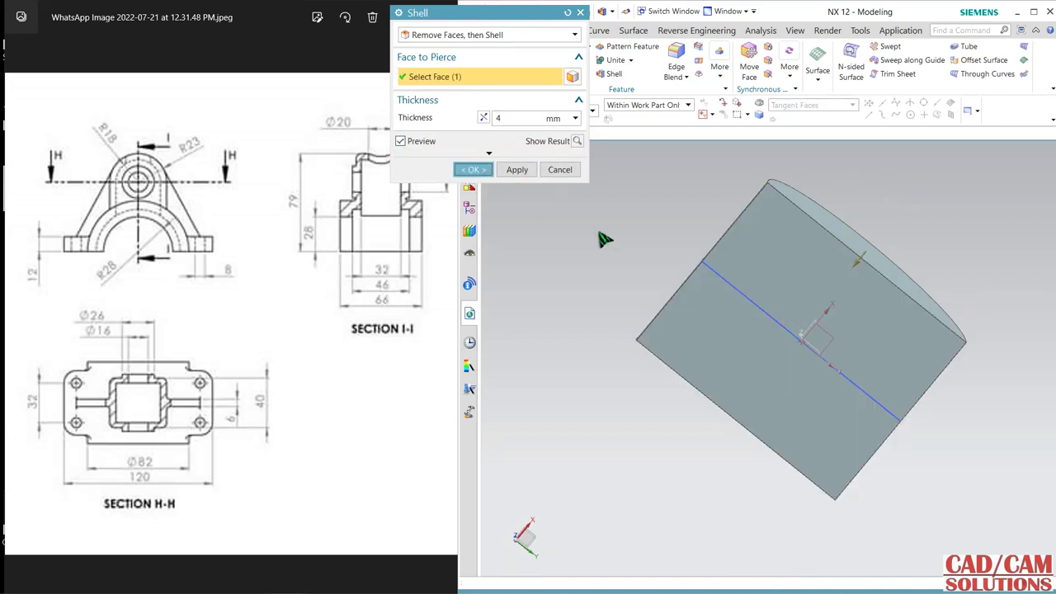
middle_click_drag(602, 232, 594, 328)
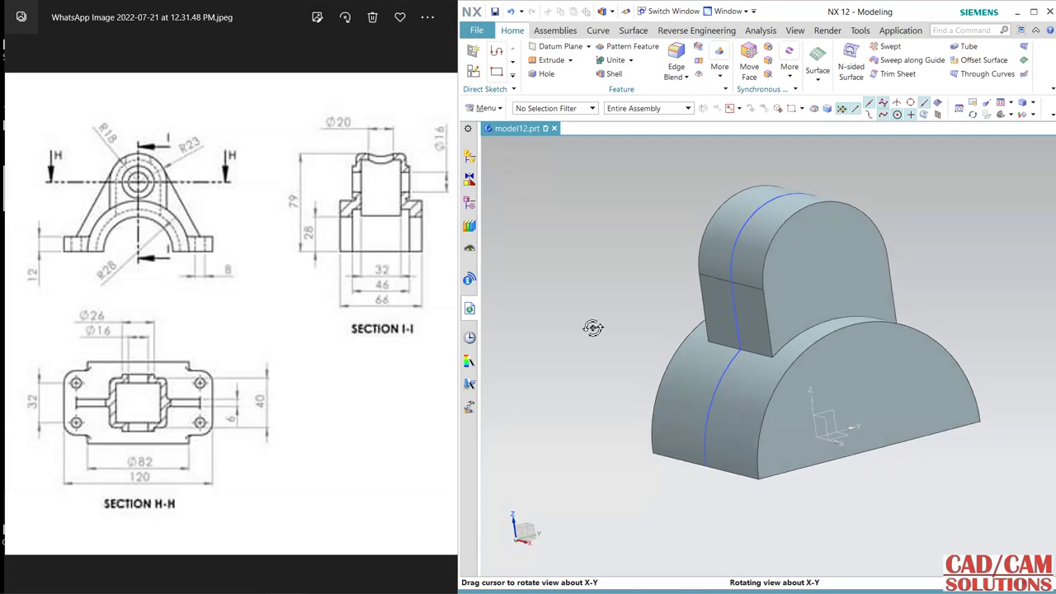
- Start a new sketch on the front arch face
left_click(473, 51)
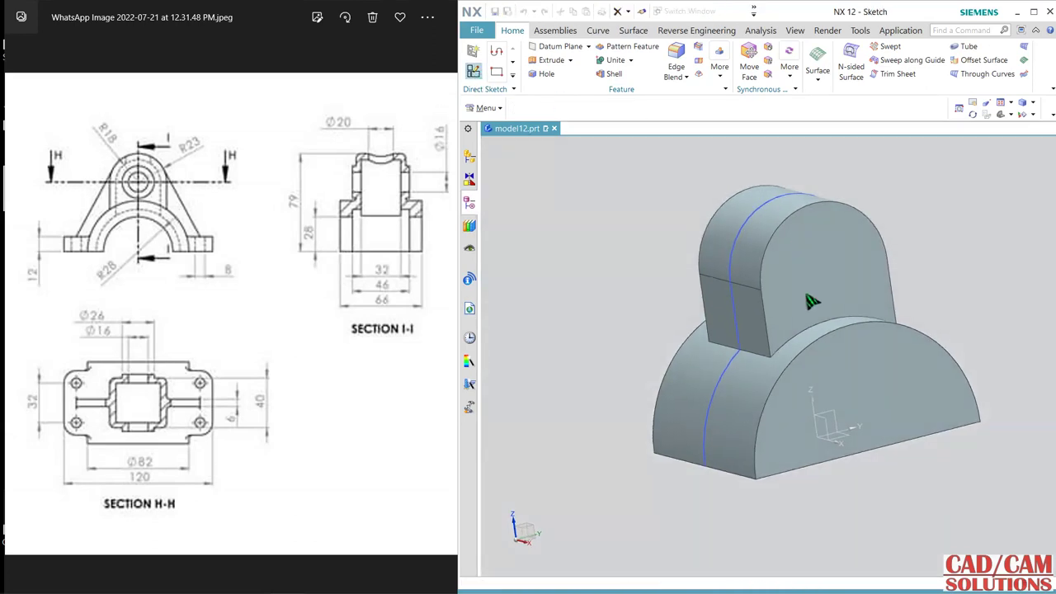
left_click(835, 408)
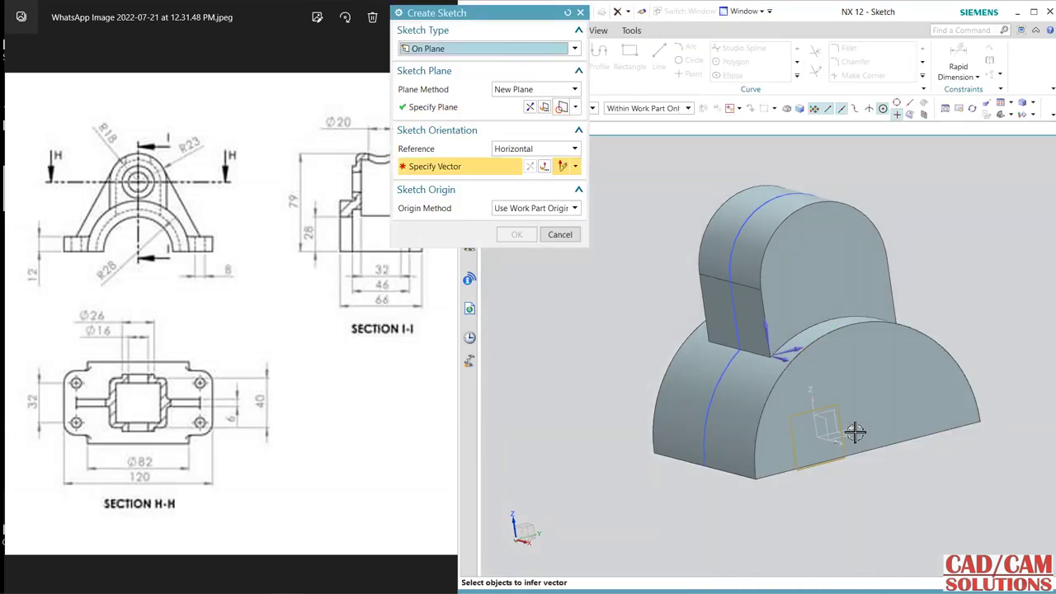
left_click(718, 431)
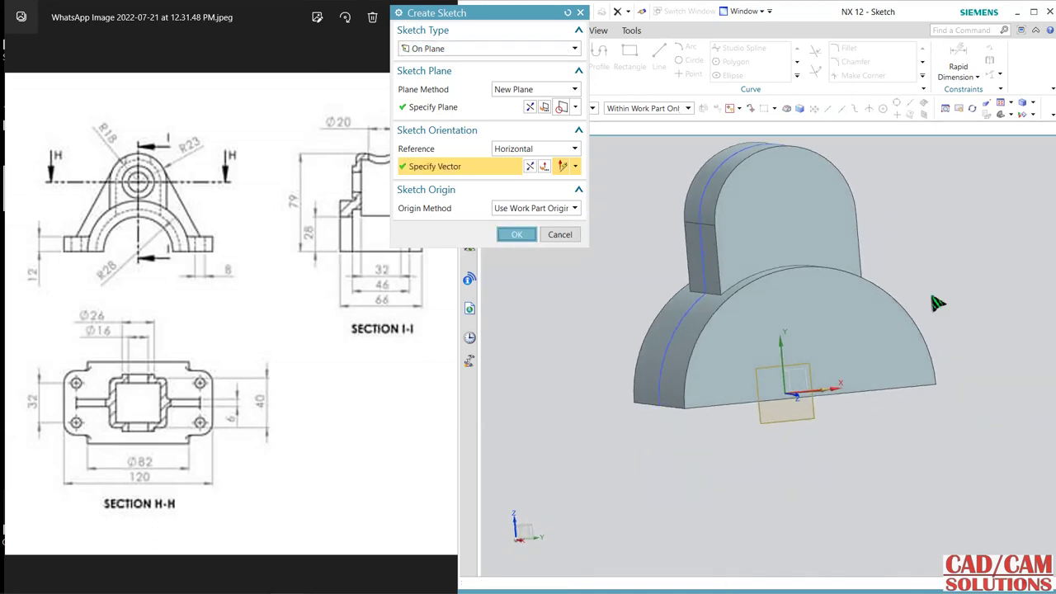
middle_click(937, 304)
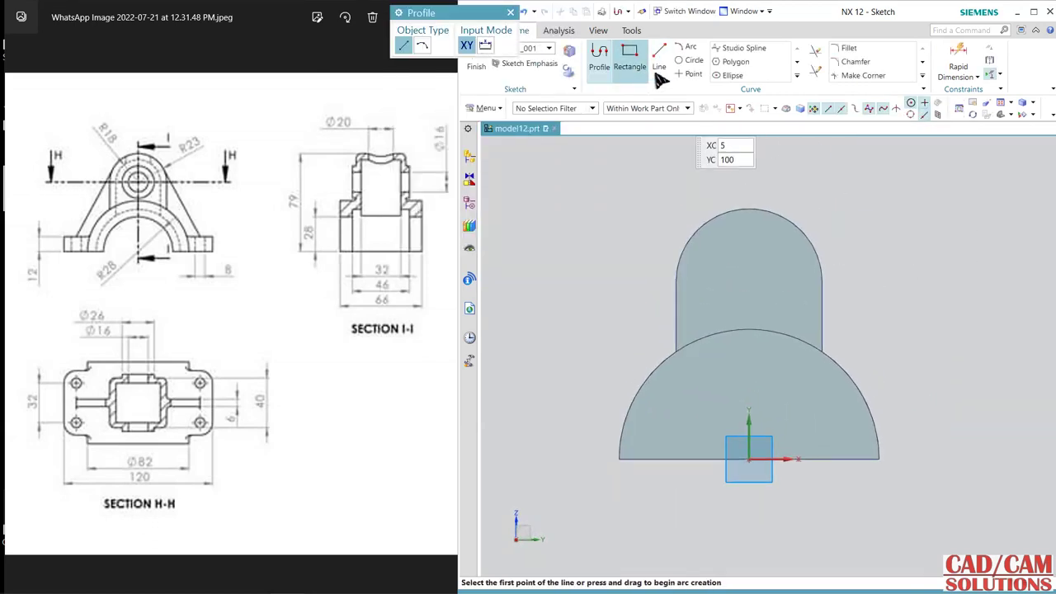
- Draw a large circle at the origin and two concentric circles at the top arc's centre
left_click(692, 60)
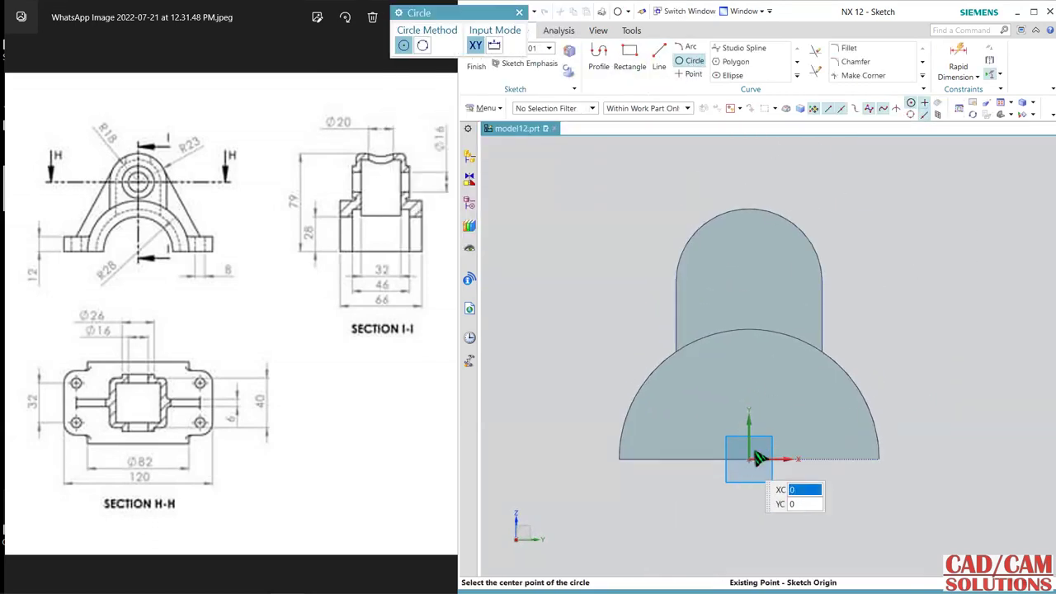
left_click(754, 454)
left_click(790, 373)
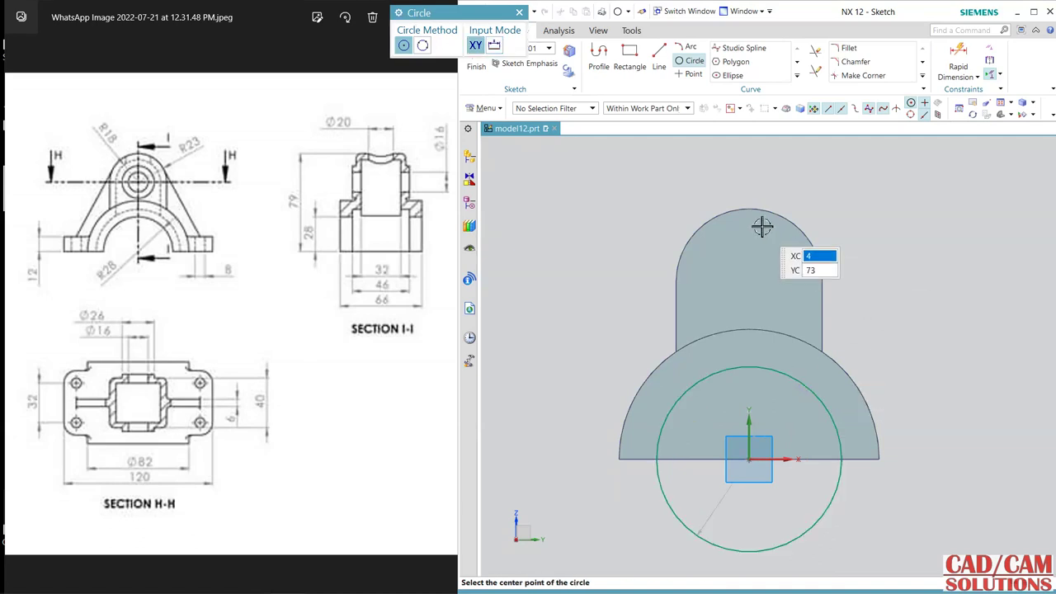
left_click(745, 301)
left_click(763, 247)
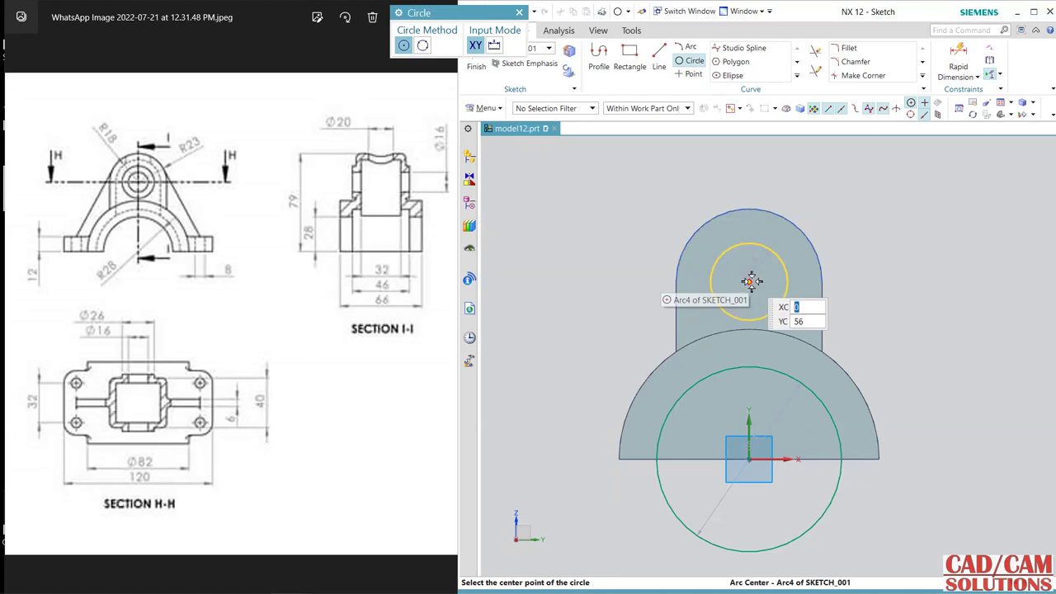
left_click(749, 281)
key("Escape")
key("Escape")
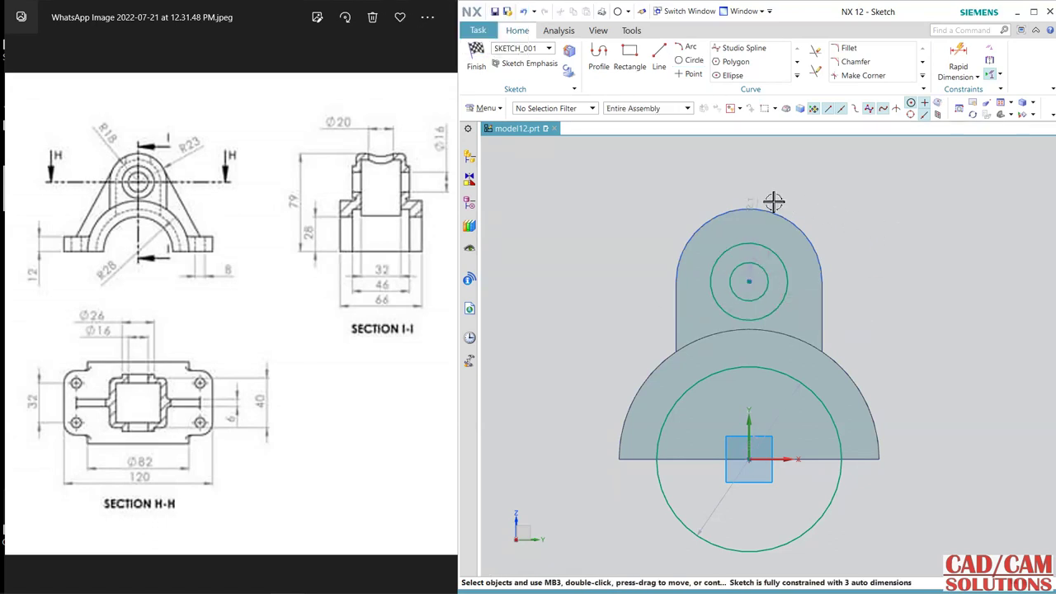
- Dimension the two top circles at 16 mm and 26 mm diameter
double_click(759, 202)
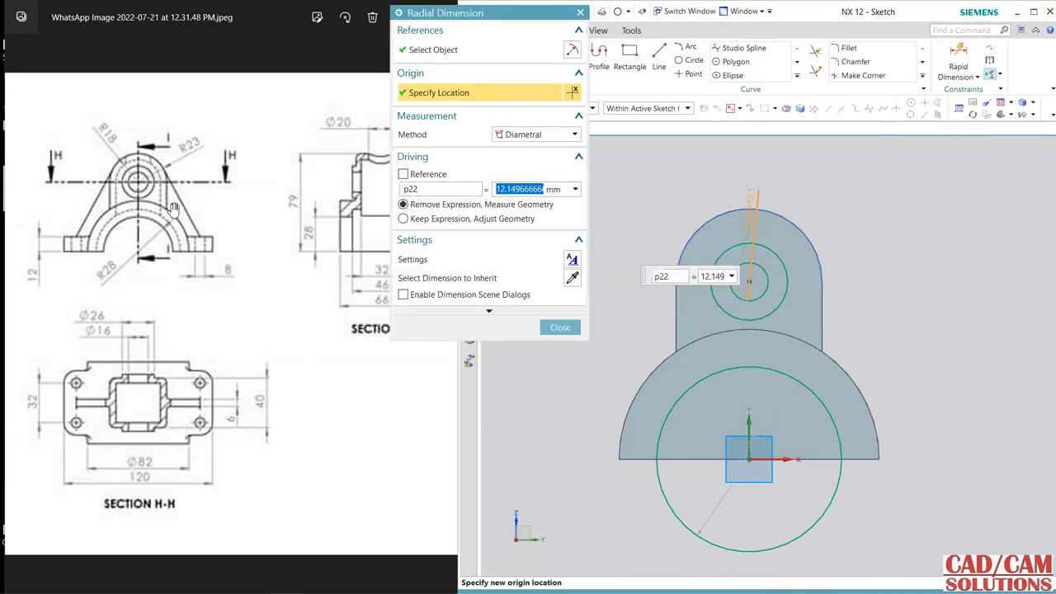
left_click_drag(467, 15, 559, 12)
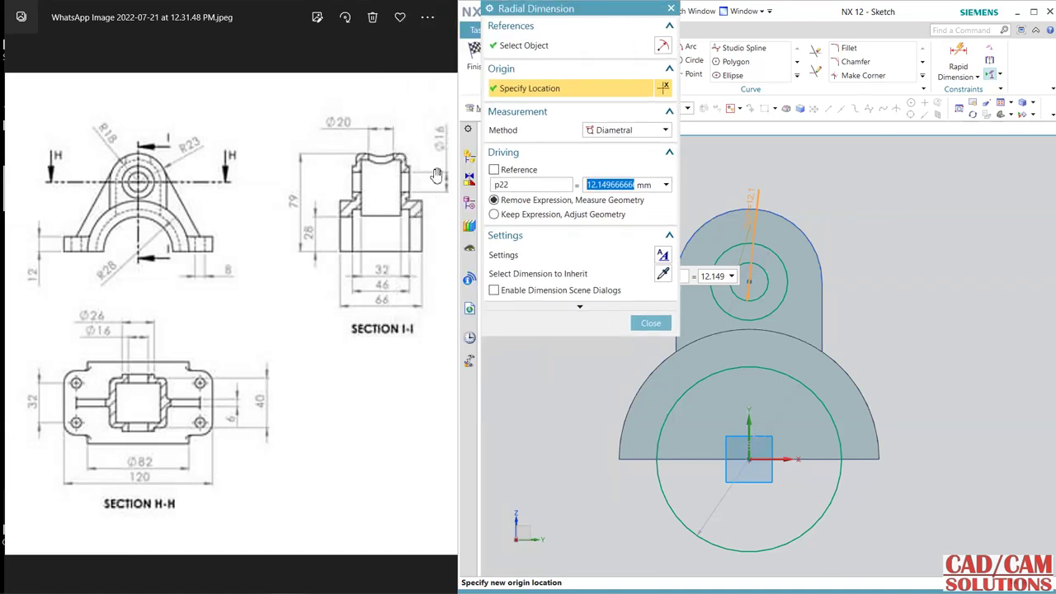
left_click(702, 278)
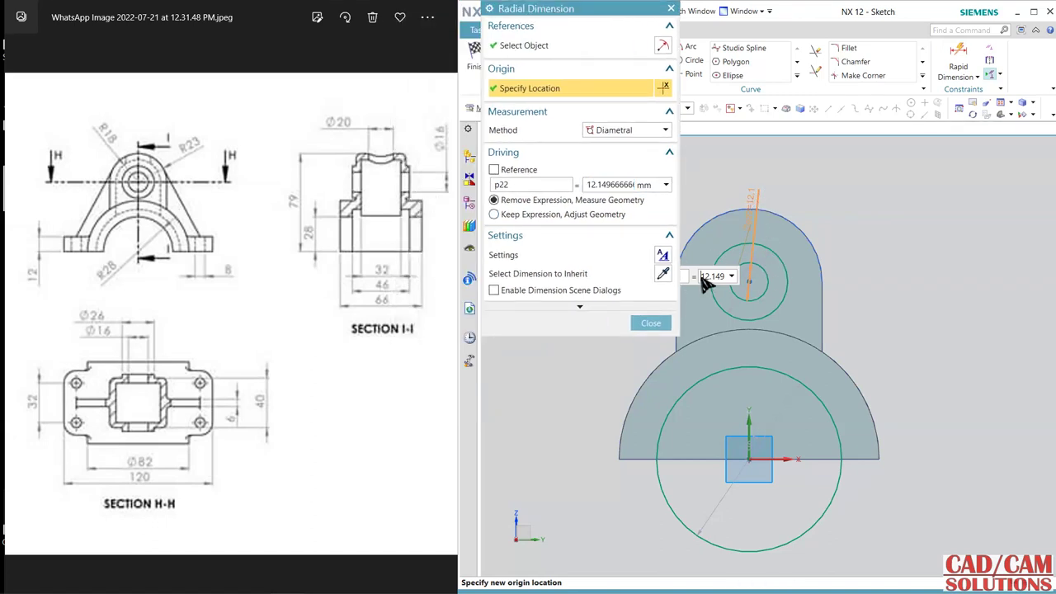
type("16")
key("Return")
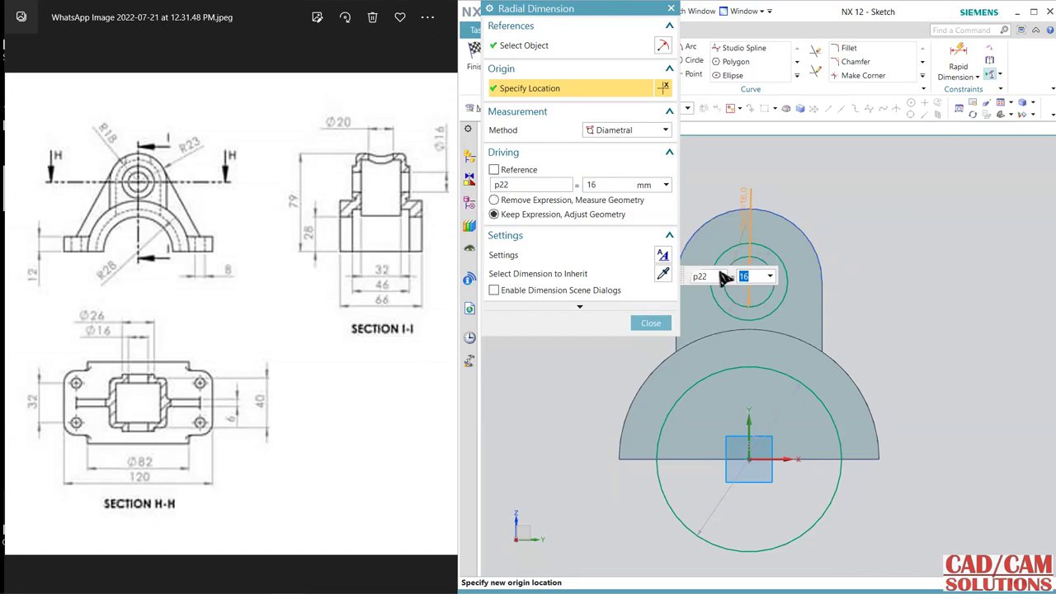
left_click(782, 264)
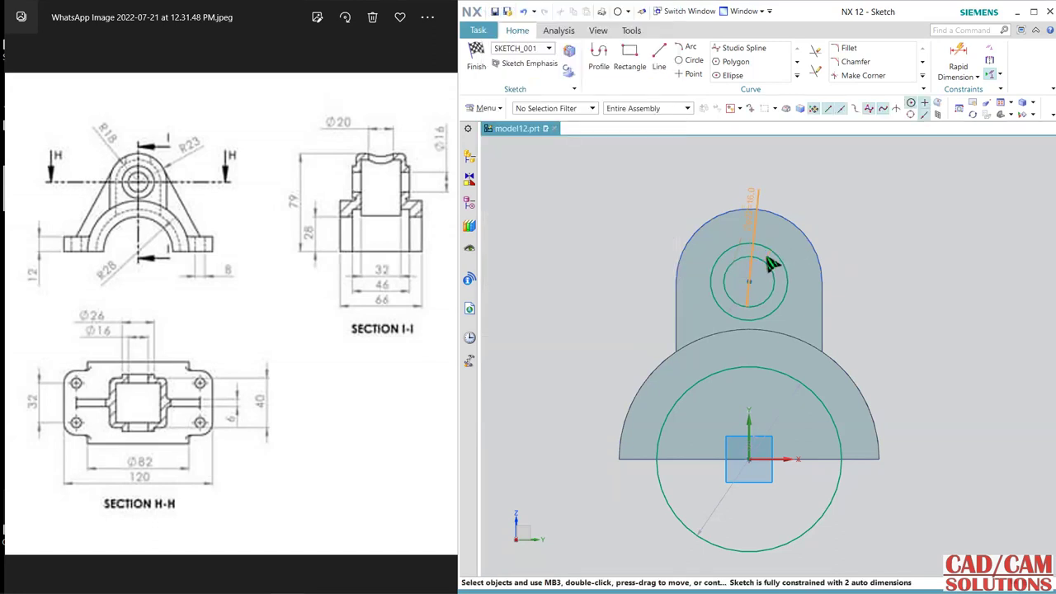
left_click(784, 266)
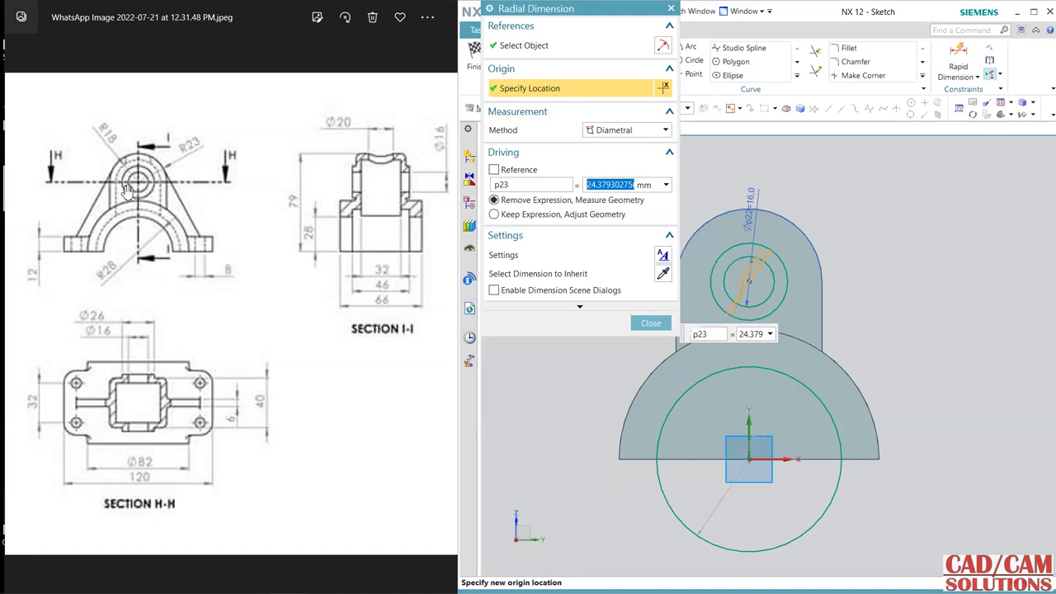
left_click(640, 214)
type("26")
key("Return")
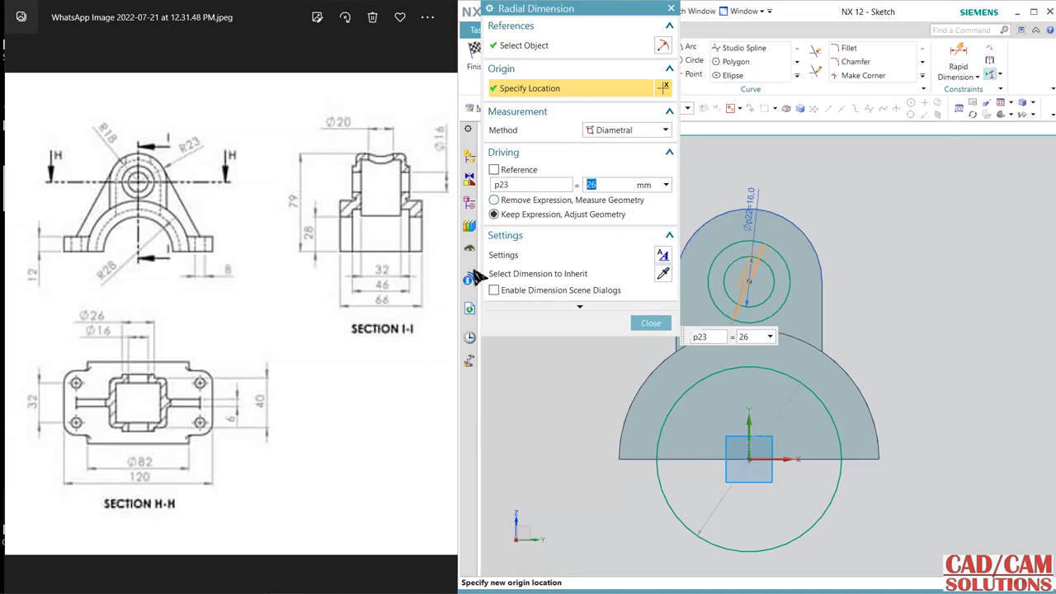
left_click(644, 324)
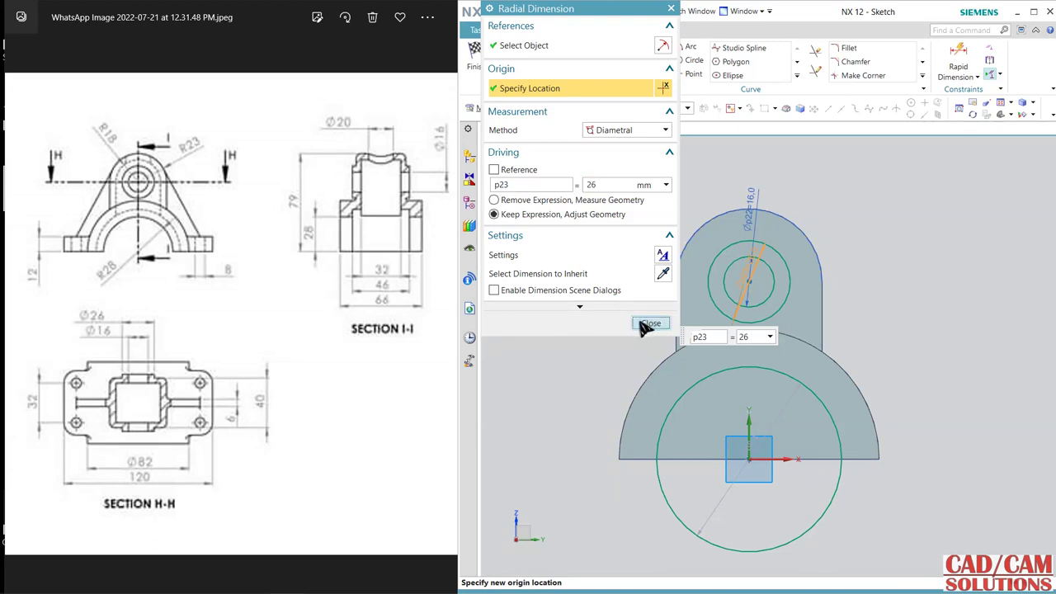
- Set the base circle's diameter to 56 mm
double_click(716, 510)
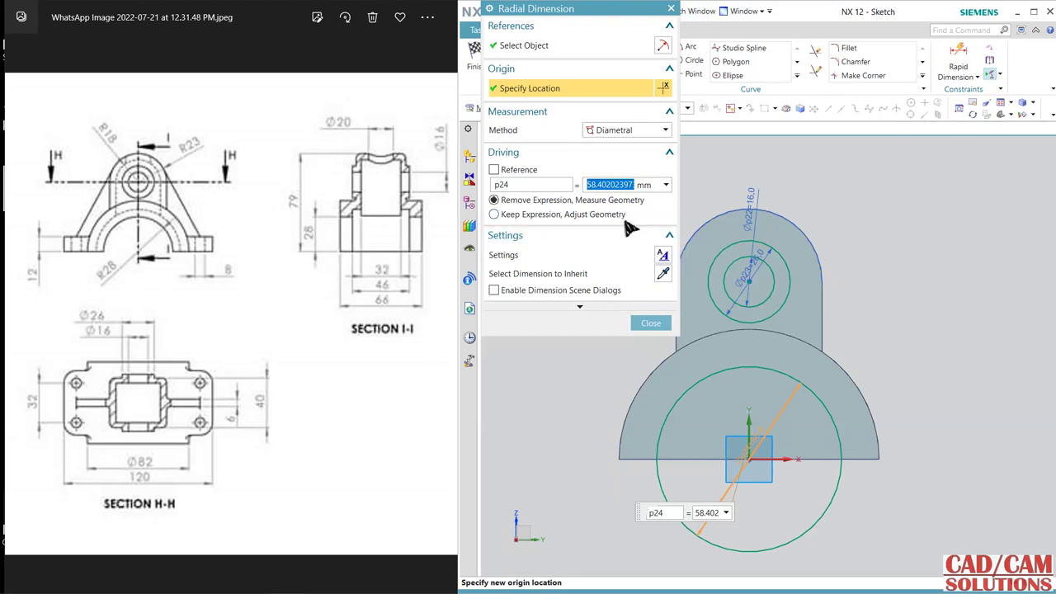
type("56")
key("Return")
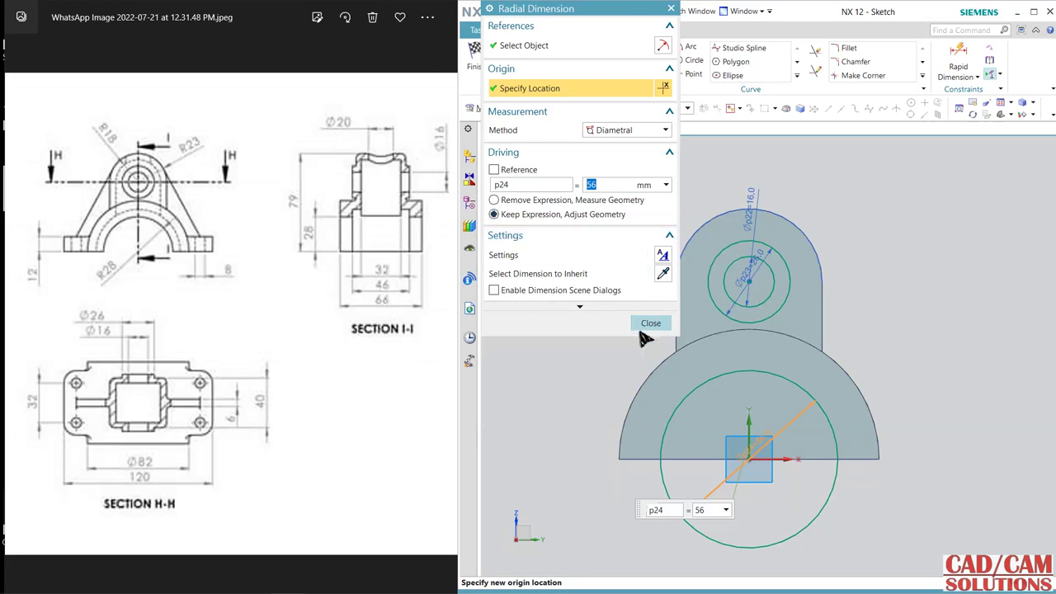
left_click(647, 324)
- Cut the large Ø56 lower circle symmetrically through the bracket base as a subtract extrusion
left_click(475, 52)
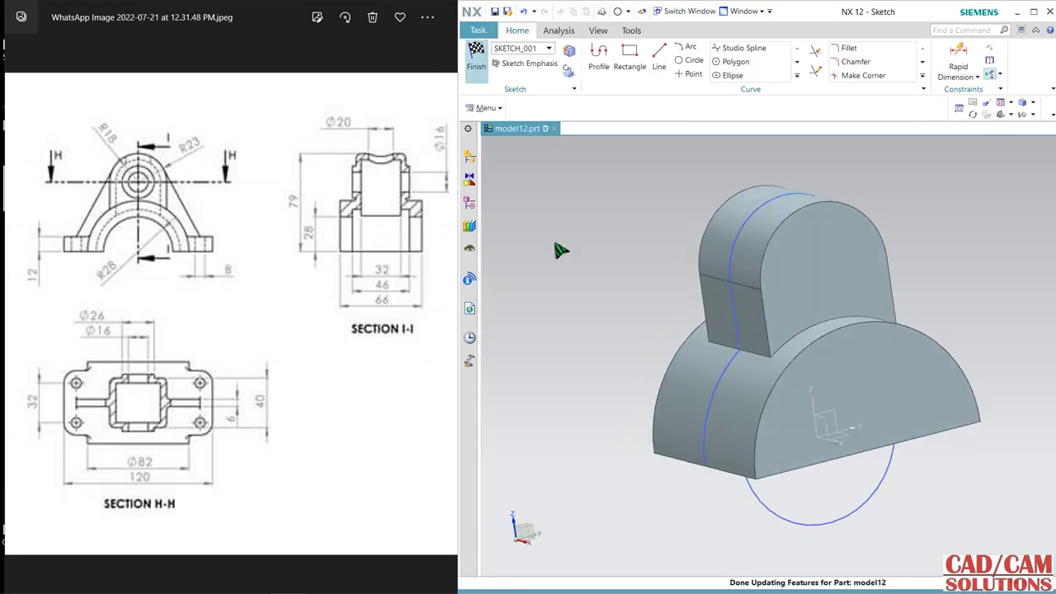
mouse_move(572, 269)
right_mouse_down()
mouse_move(580, 289)
mouse_move(619, 274)
right_mouse_up()
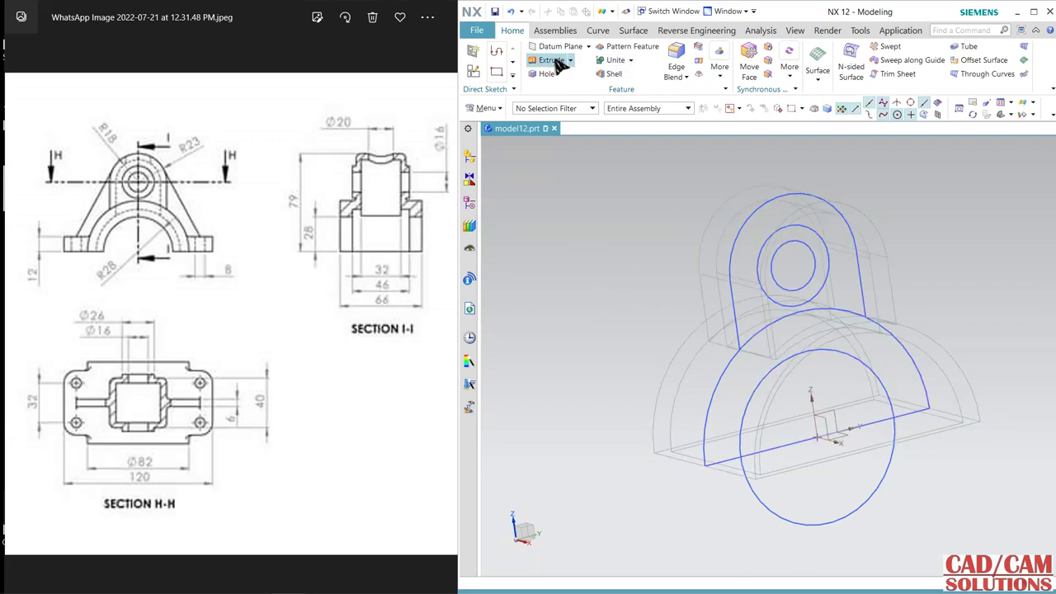
left_click(551, 60)
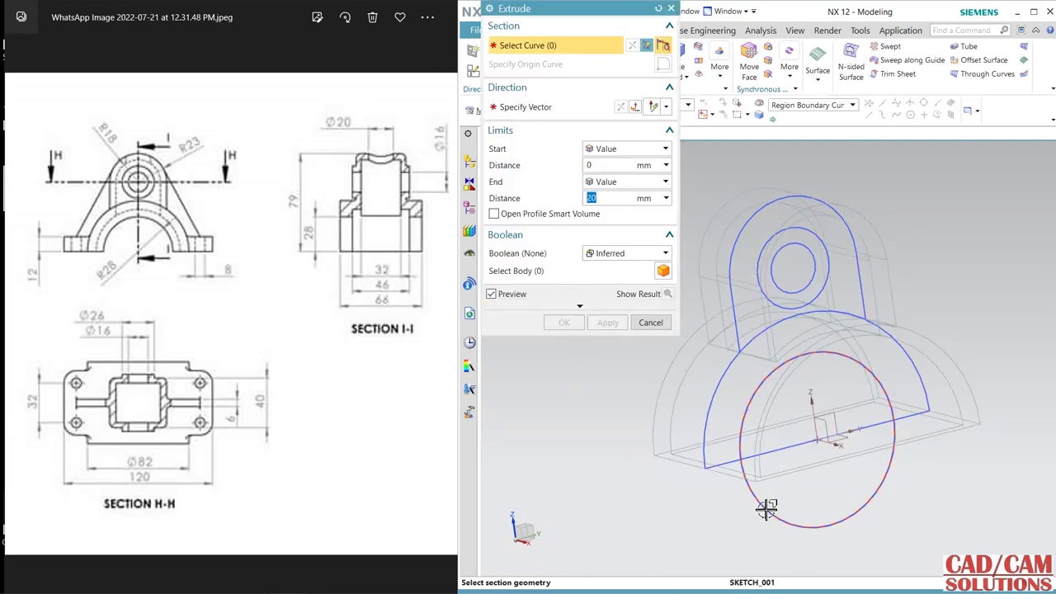
left_click(817, 106)
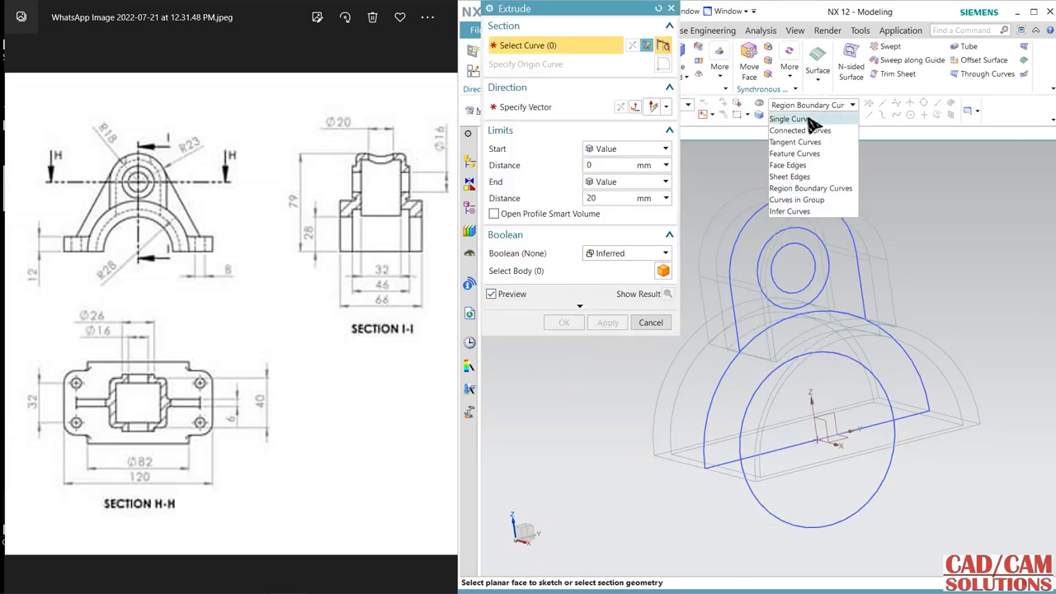
left_click(813, 120)
left_click(887, 472)
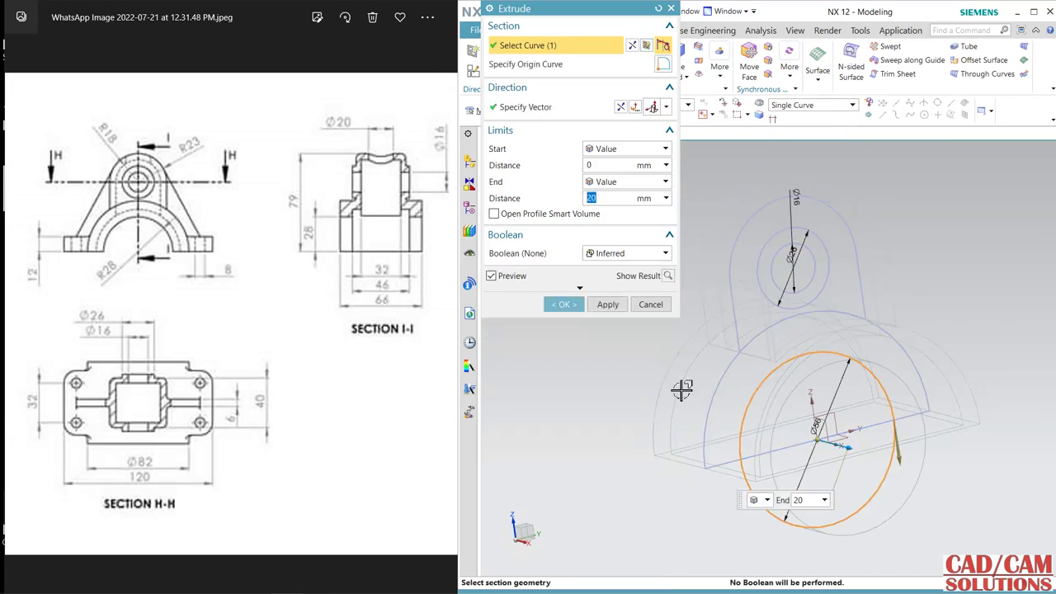
left_click(644, 255)
left_click(609, 295)
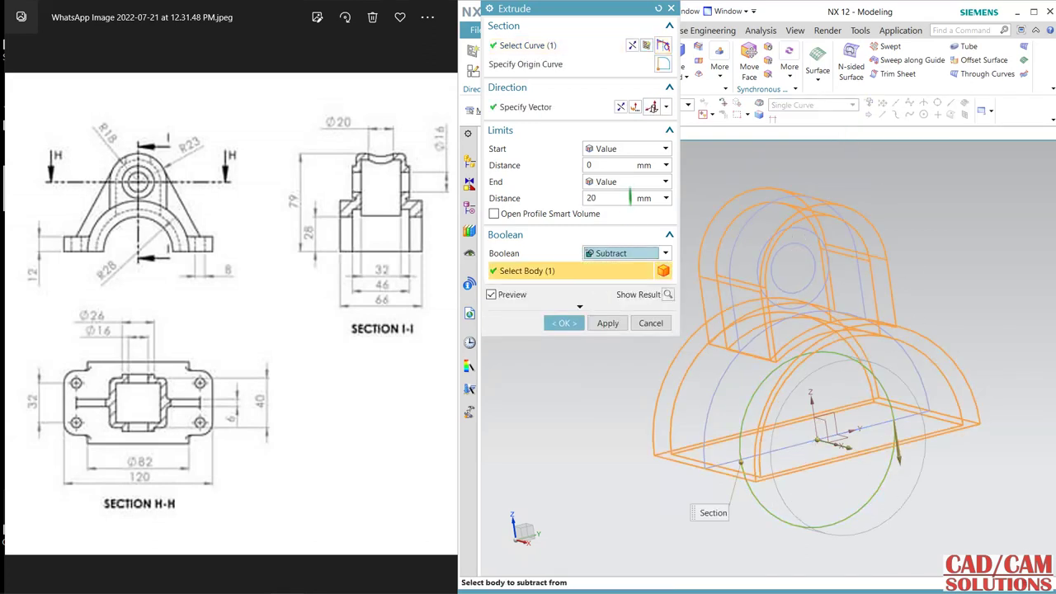
left_click(631, 181)
left_click(627, 208)
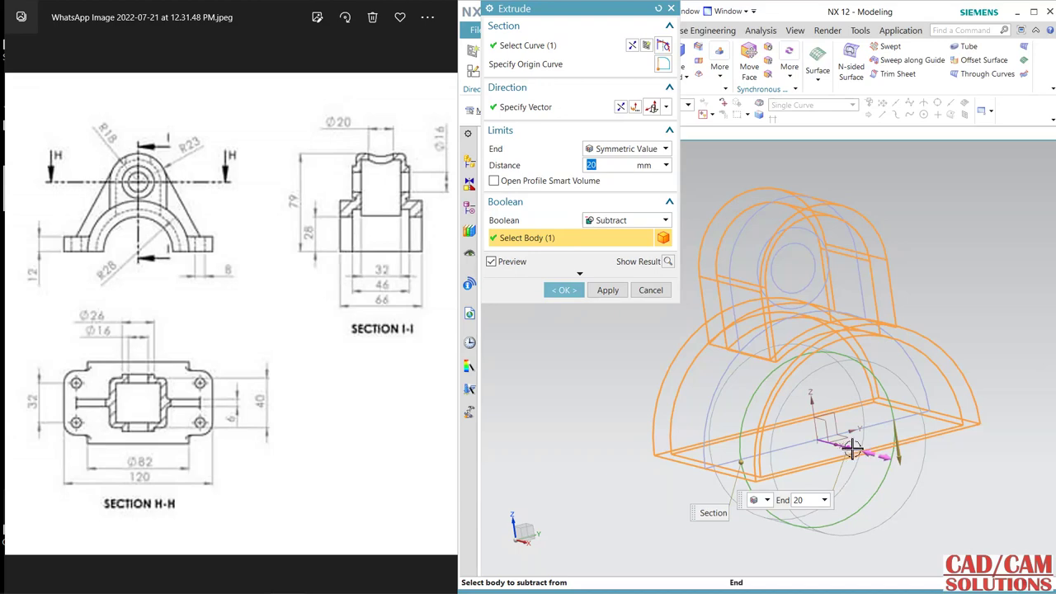
left_click_drag(895, 455, 945, 483)
left_click(609, 290)
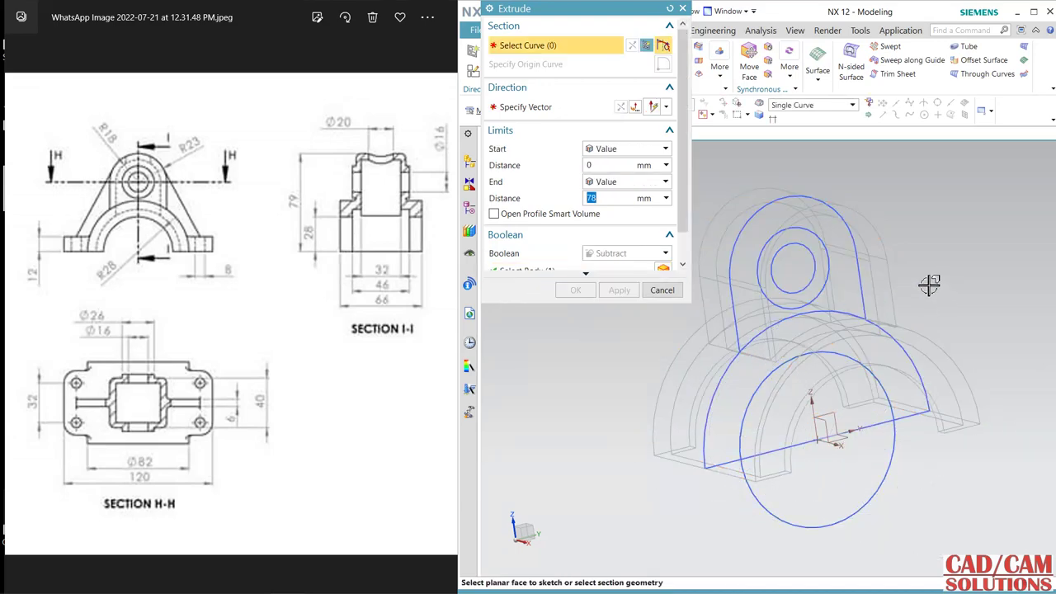
- Subtract the inner Ø16 circle symmetrically, value 78, as a hole through the boss
left_click(808, 246)
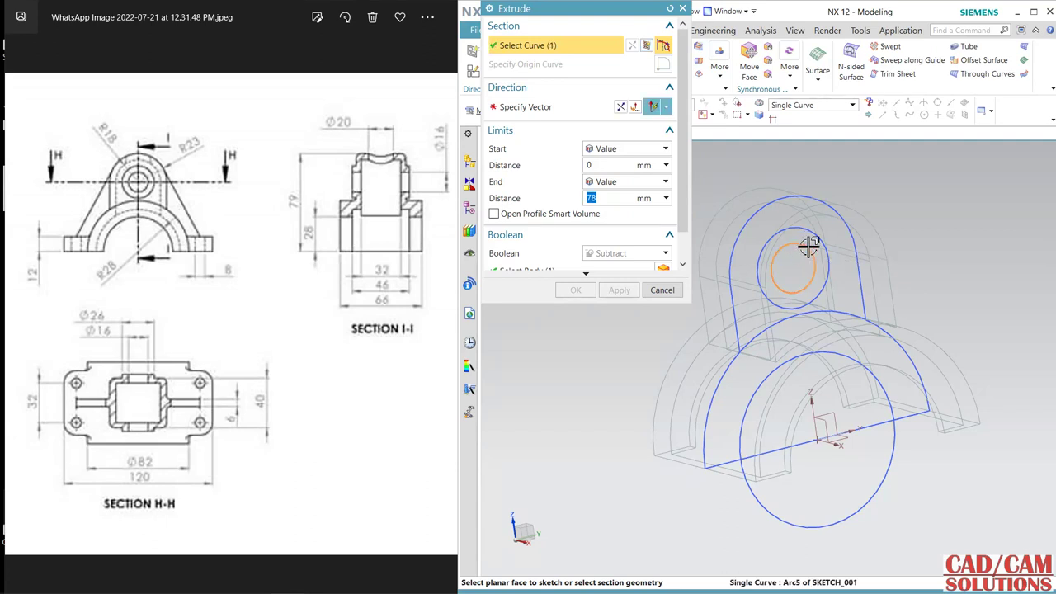
left_click(613, 185)
left_click(603, 216)
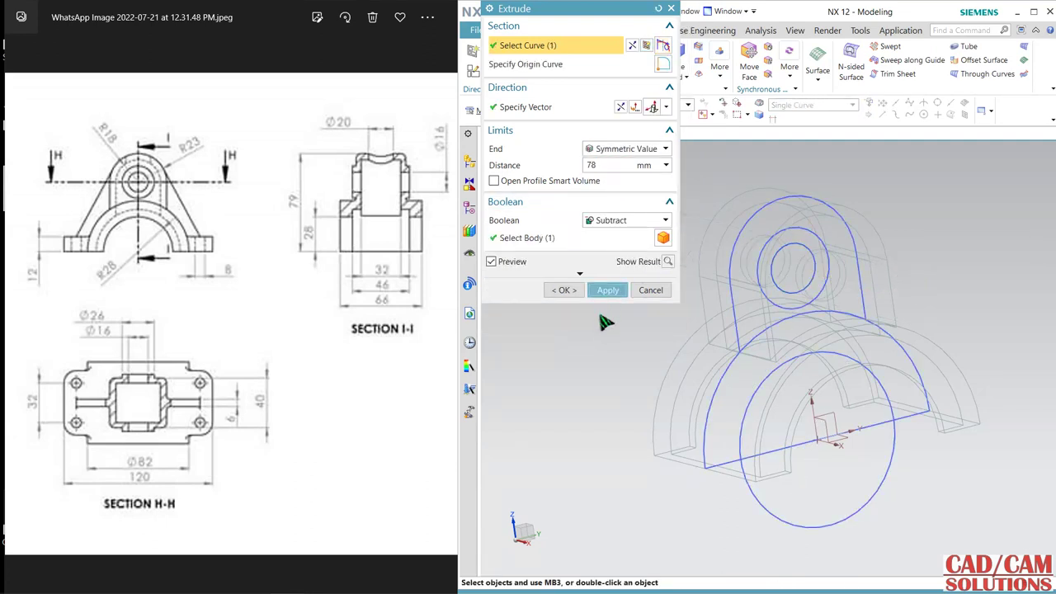
left_click(608, 289)
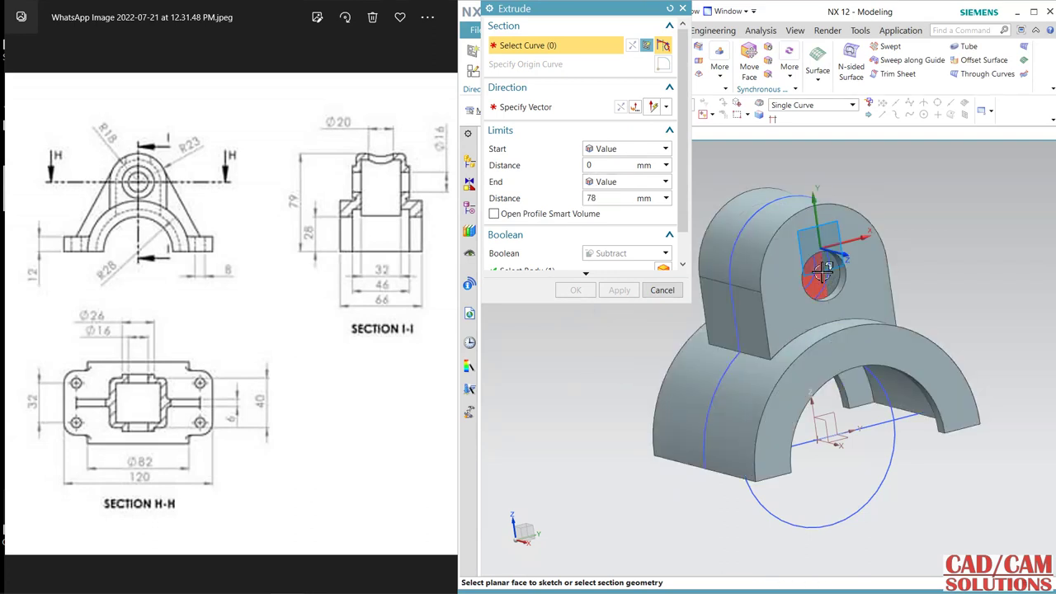
- Select the hole's edge circle and the larger Ø26 circle as the extrusion profile
middle_click_drag(935, 248, 924, 206)
left_click(817, 105)
left_click(929, 176)
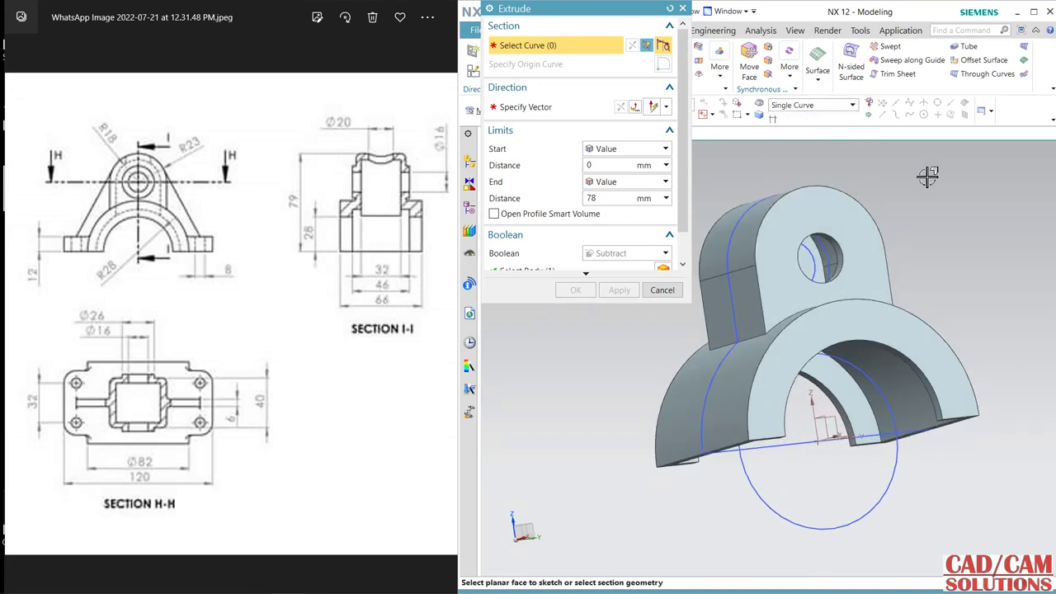
left_click(827, 252)
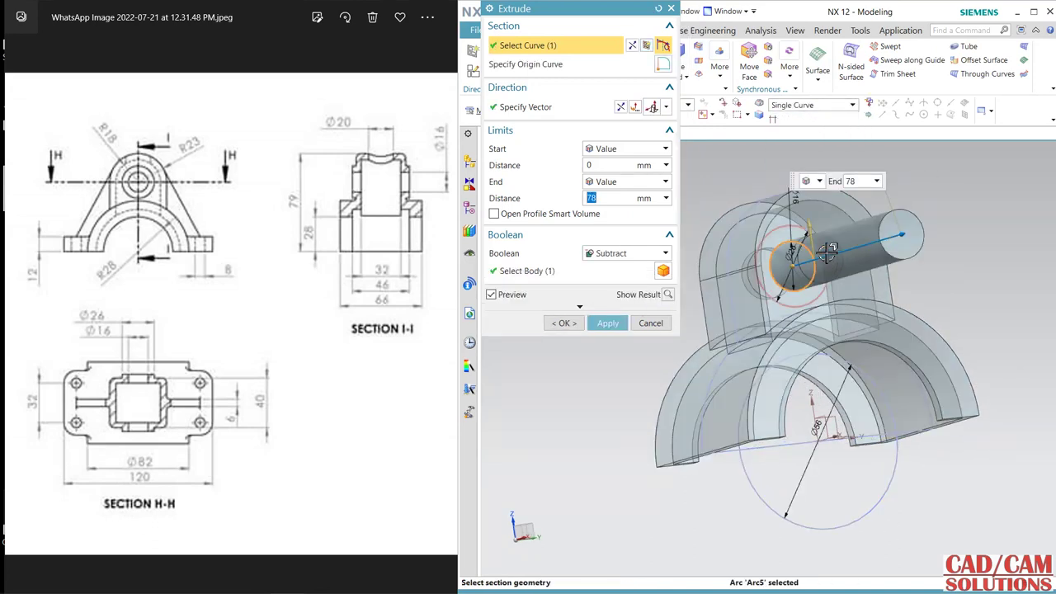
left_click(825, 250)
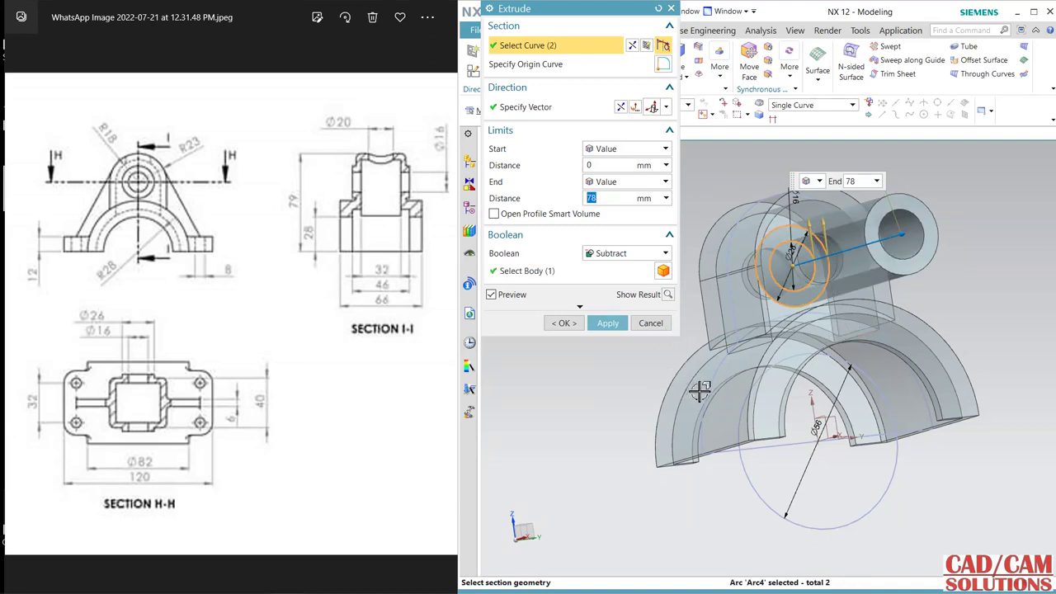
middle_click_drag(700, 392, 755, 404)
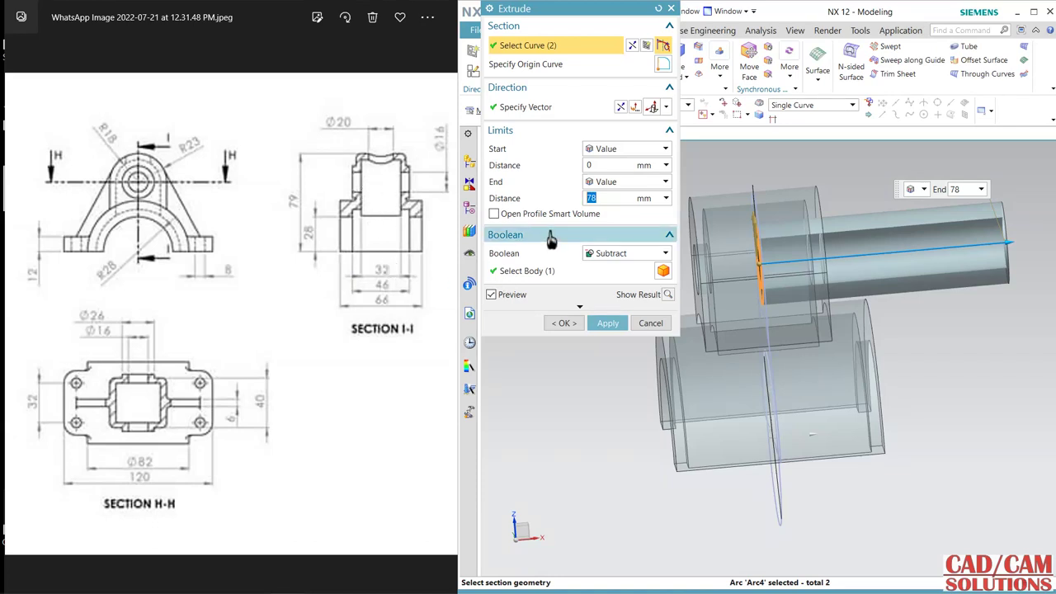
- Extrude the ring from 16 to 23 mm, united with the bracket body
left_click(606, 165)
type("16")
key("Return")
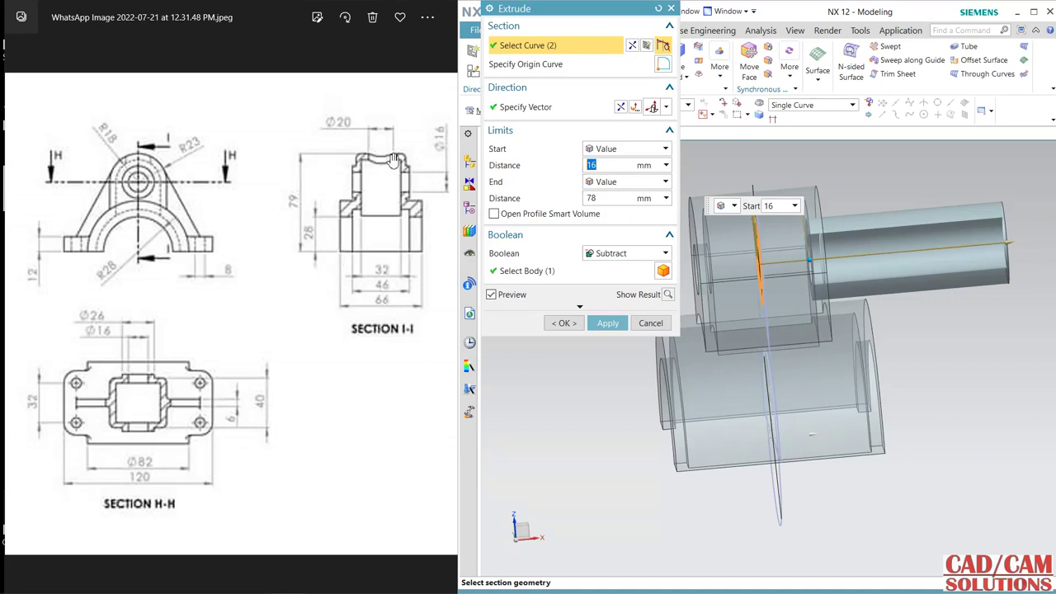
left_click(606, 199)
type("23")
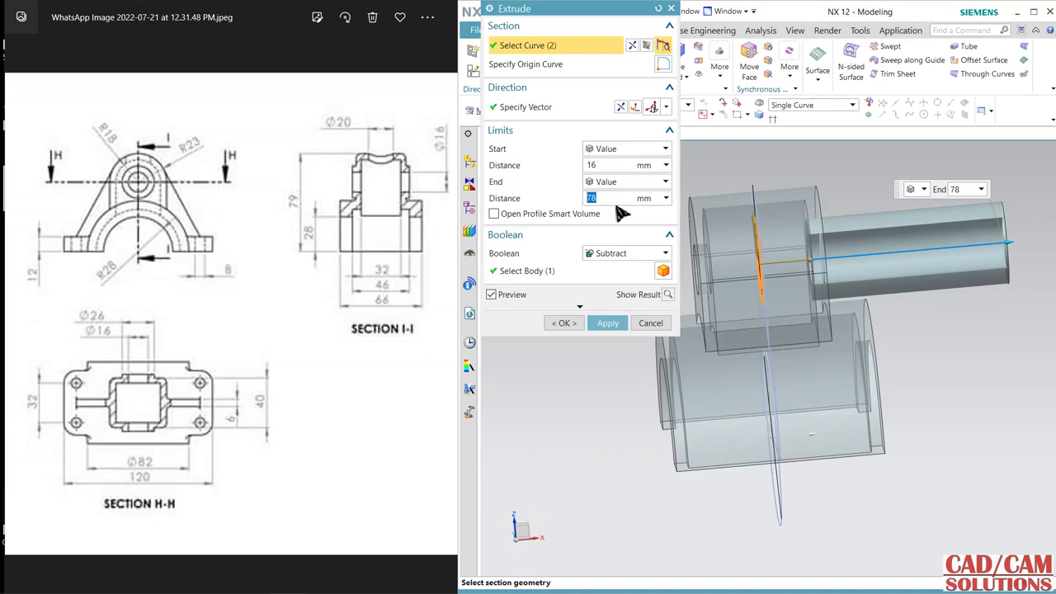
left_click(610, 166)
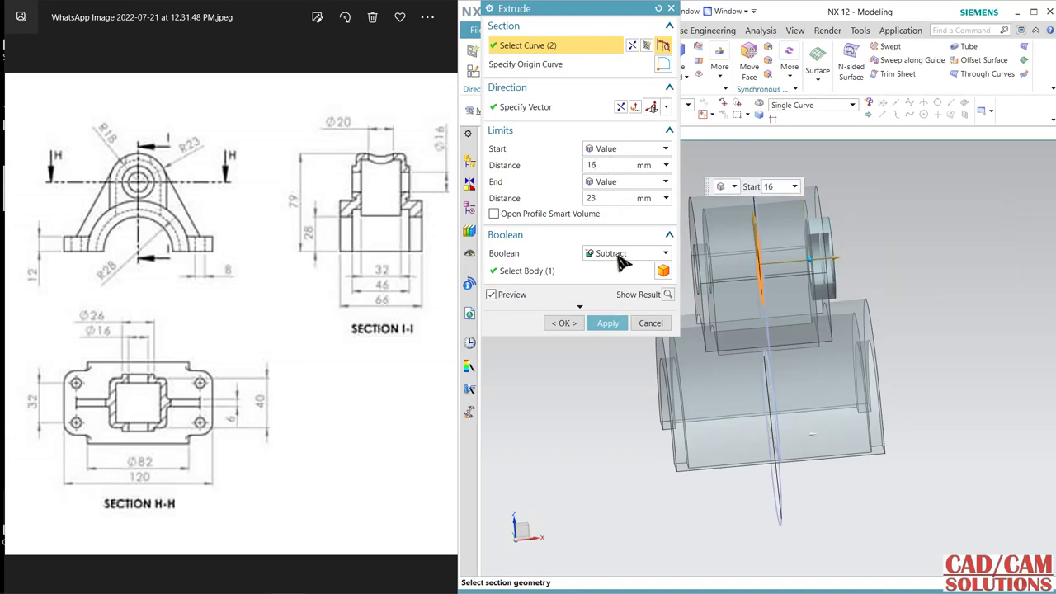
left_click(623, 256)
left_click(611, 284)
left_click(615, 323)
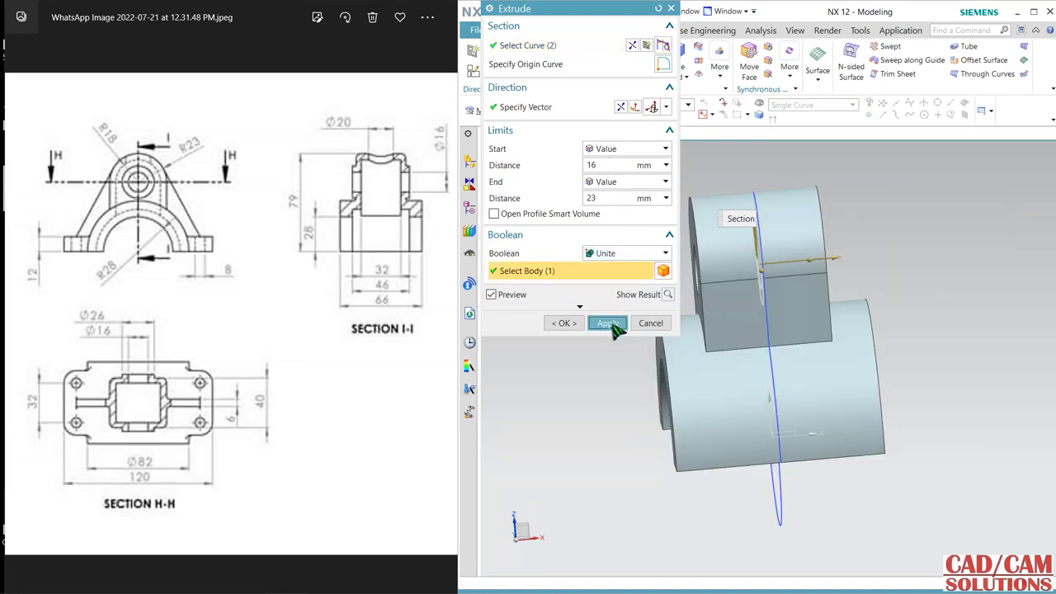
mouse_move(967, 365)
middle_mouse_down()
mouse_move(934, 365)
mouse_move(818, 273)
mouse_move(867, 267)
mouse_move(897, 370)
mouse_move(751, 319)
middle_mouse_up()
left_click(651, 322)
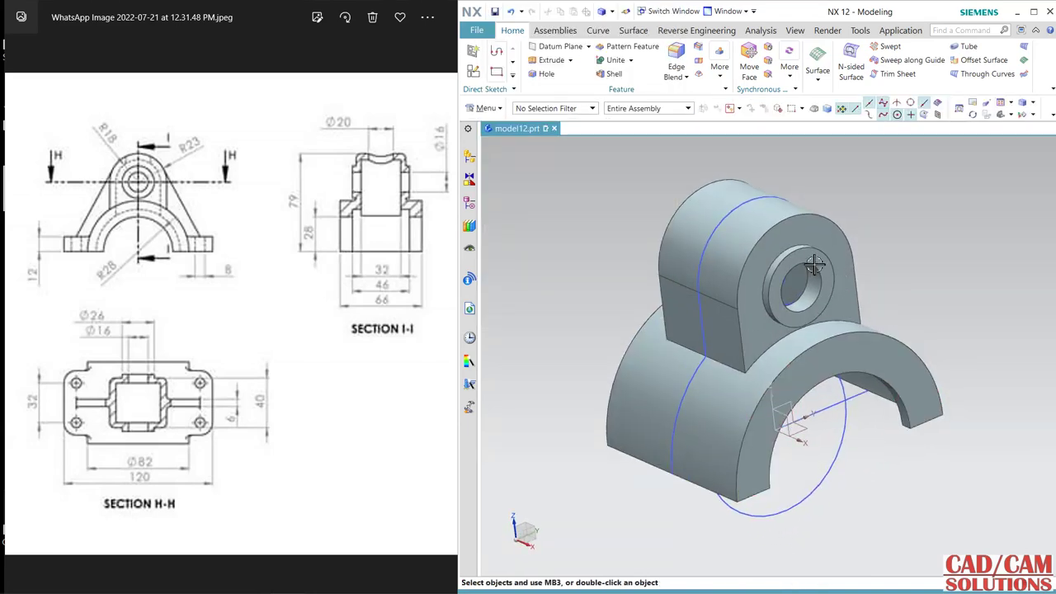
- Mirror the ring boss extrude feature across the YZ datum plane
left_click(815, 266)
left_click(720, 68)
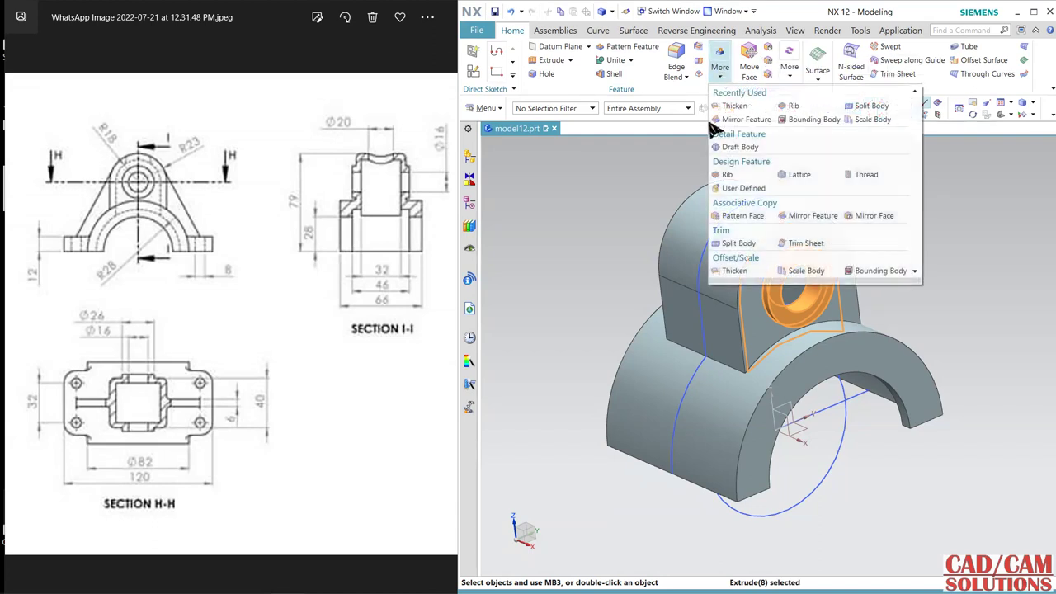
left_click(802, 218)
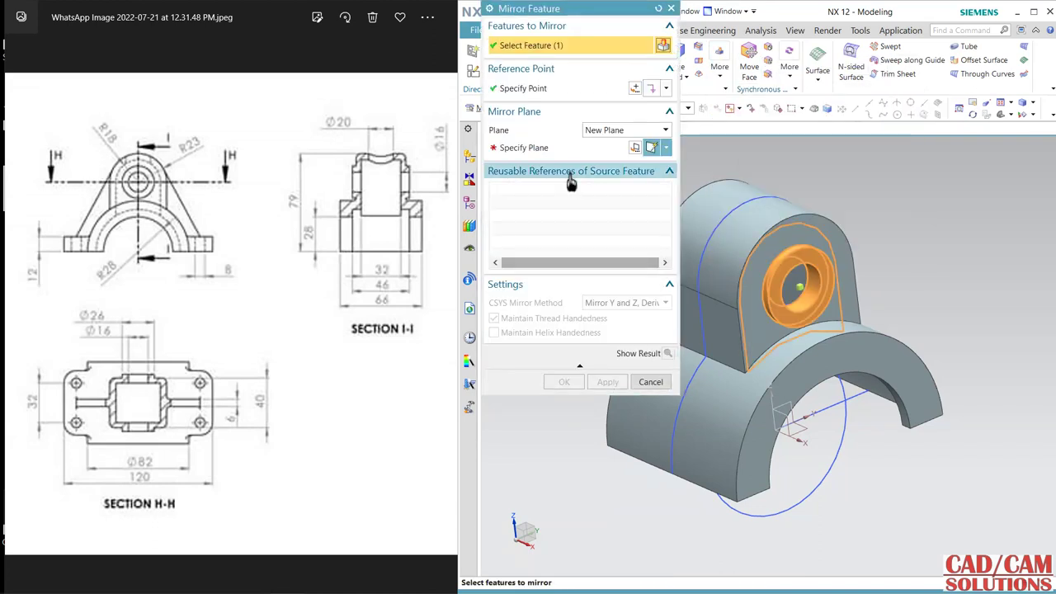
left_click(784, 421)
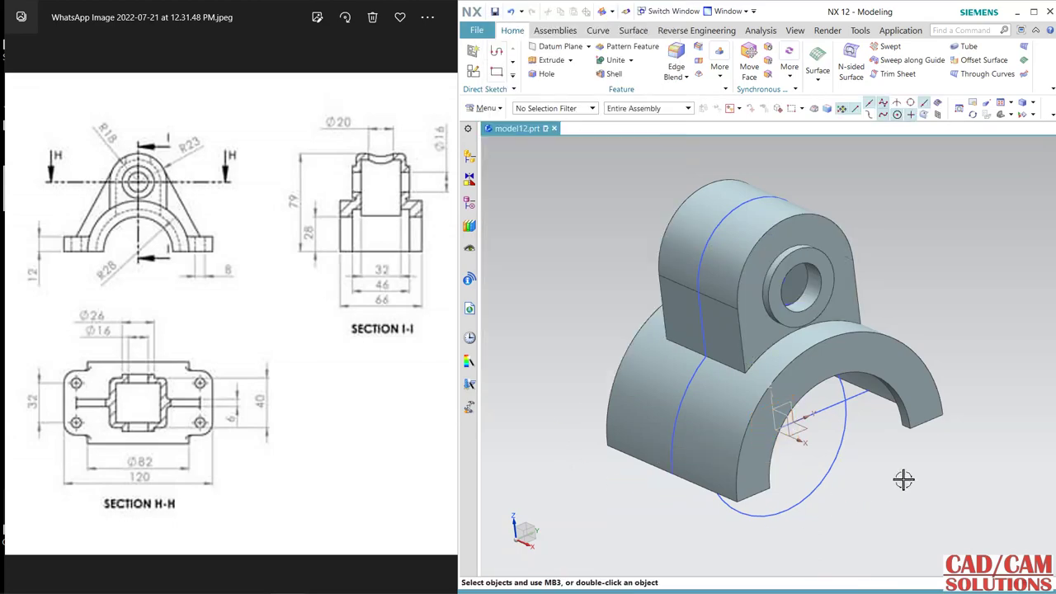
mouse_move(897, 478)
middle_mouse_down()
mouse_move(864, 459)
mouse_move(916, 448)
mouse_move(915, 396)
mouse_move(927, 382)
mouse_move(940, 388)
mouse_move(962, 313)
mouse_move(833, 289)
middle_mouse_up()
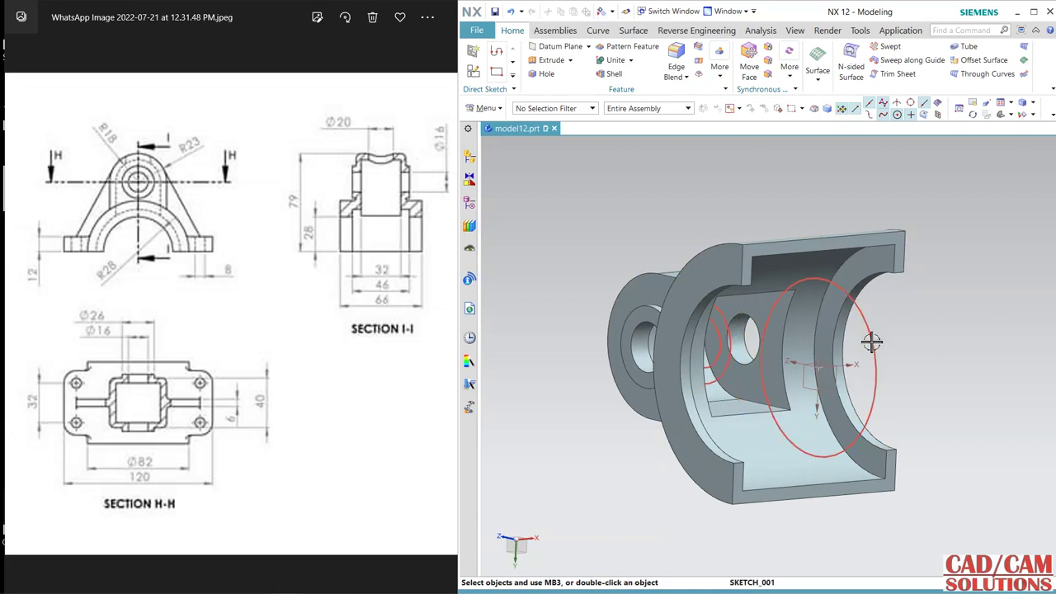
left_click(767, 31)
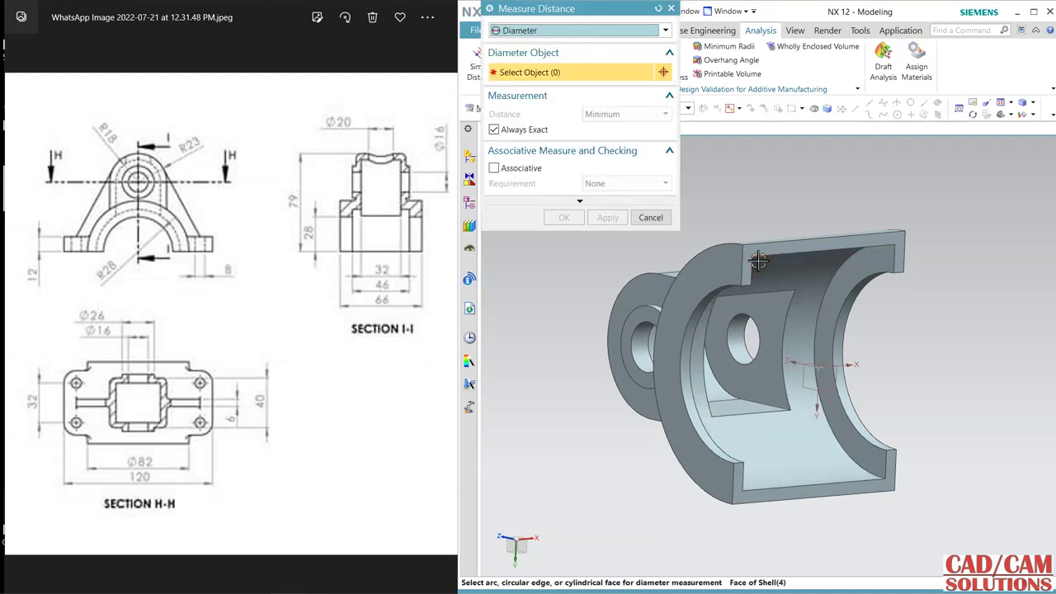
left_click(578, 30)
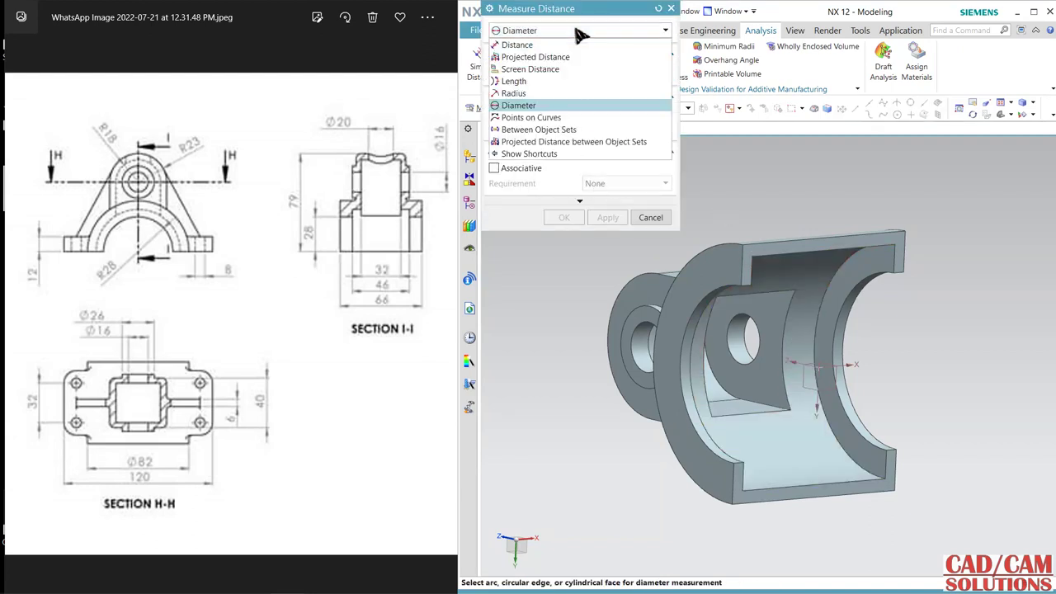
left_click(577, 38)
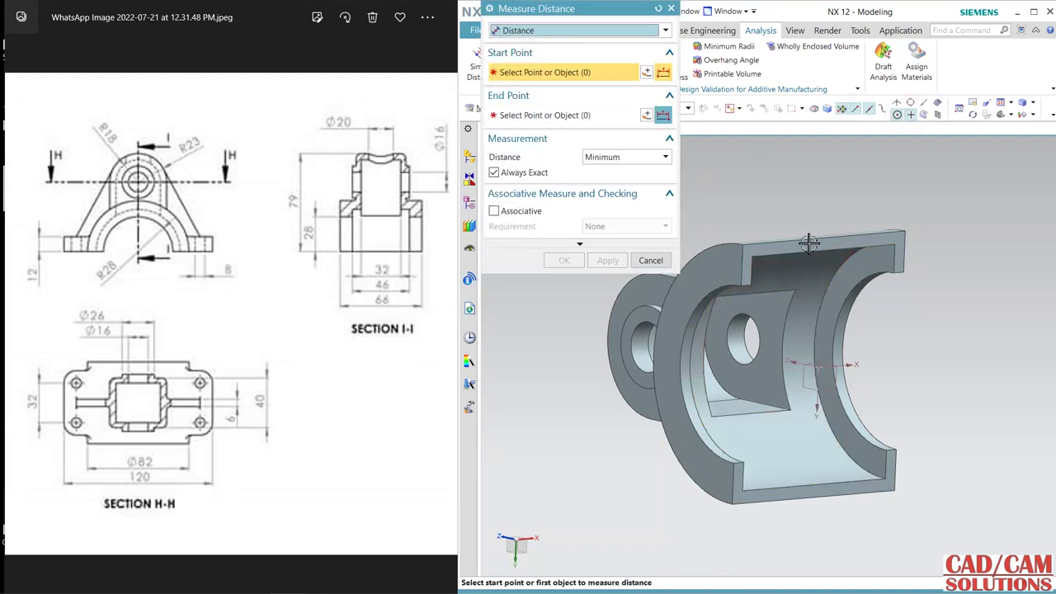
left_click(751, 254)
left_click(895, 244)
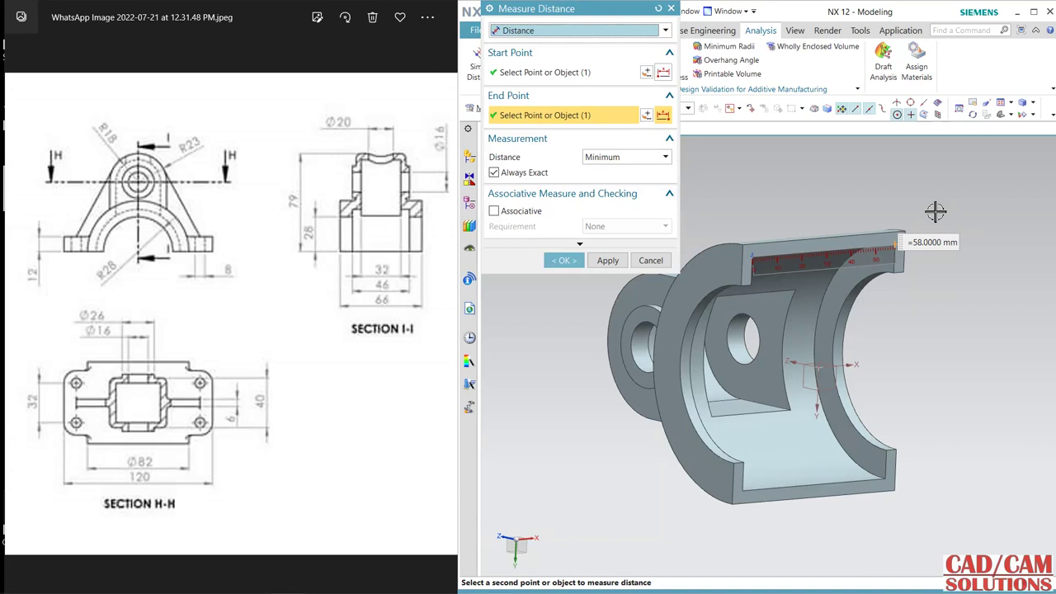
left_click(650, 260)
left_click(511, 31)
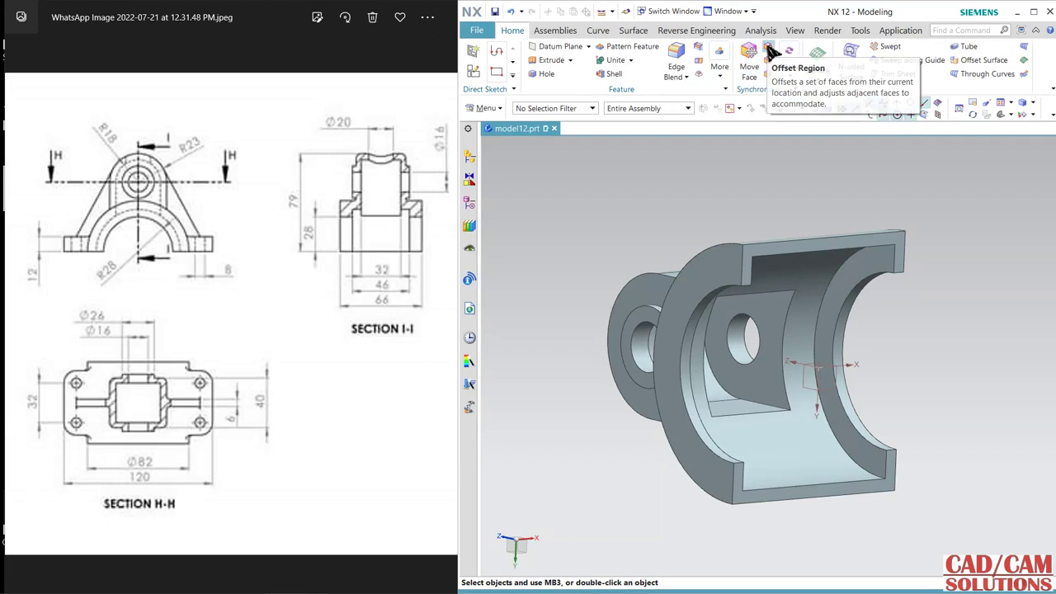
- Apply a 6 mm Offset Region to both inner curved faces of the hollow base
left_click(770, 48)
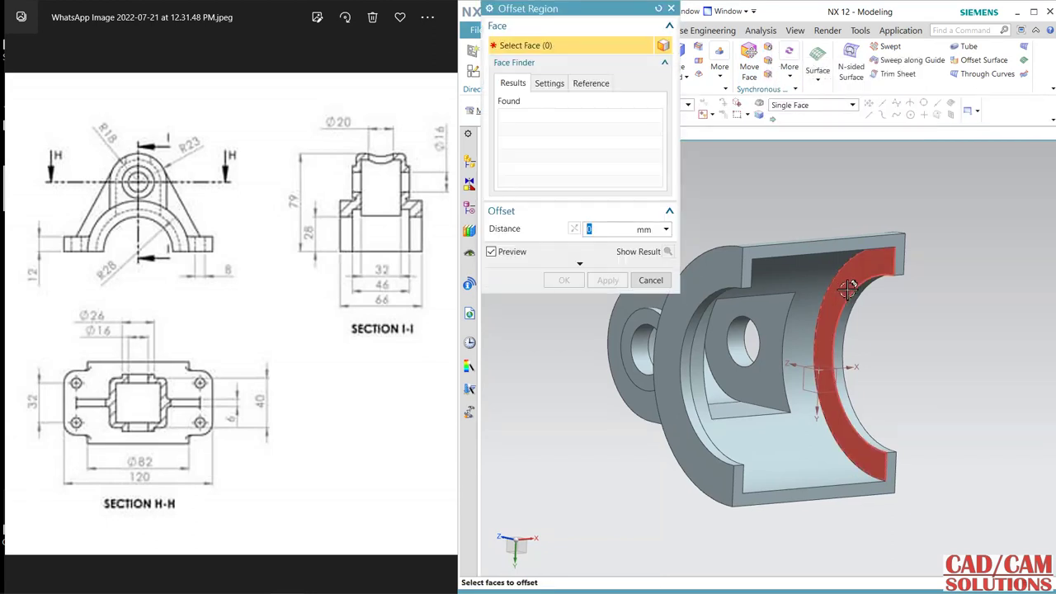
left_click(835, 335)
type("6")
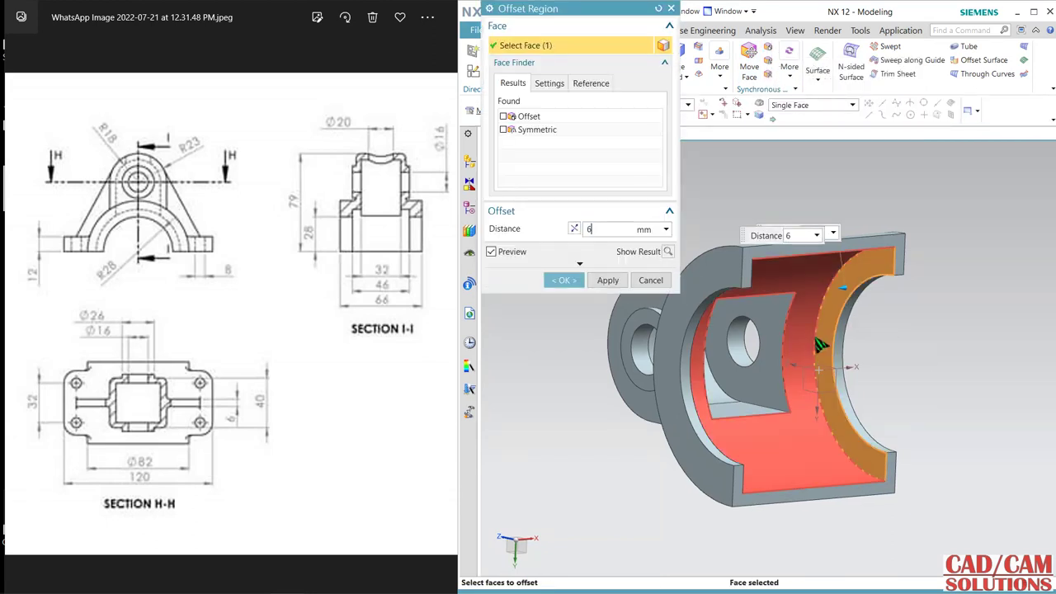
middle_click_drag(919, 353, 619, 308)
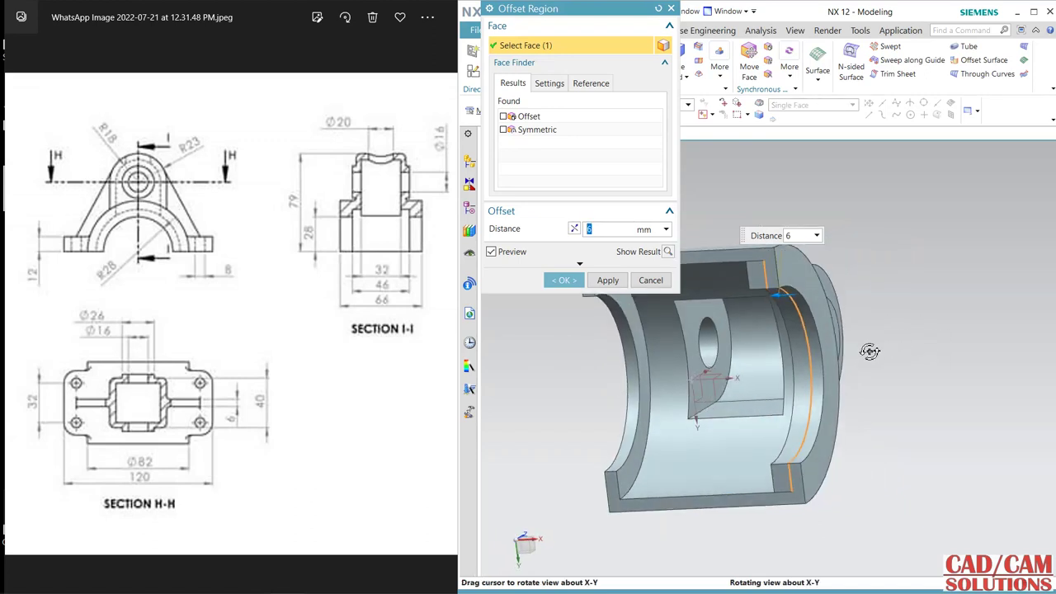
left_click(619, 314)
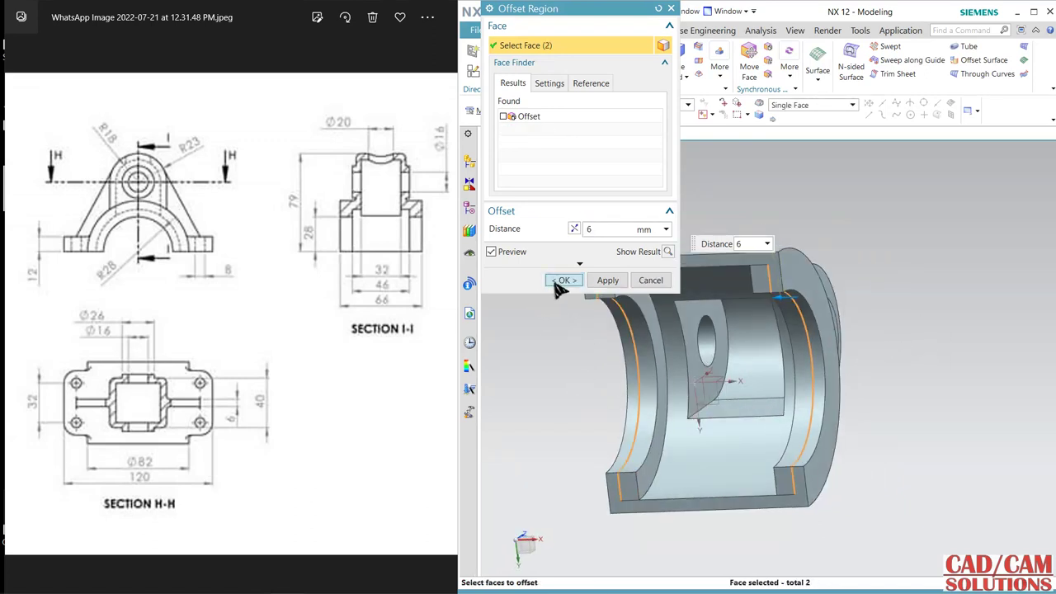
left_click(564, 279)
middle_click_drag(553, 345, 608, 358)
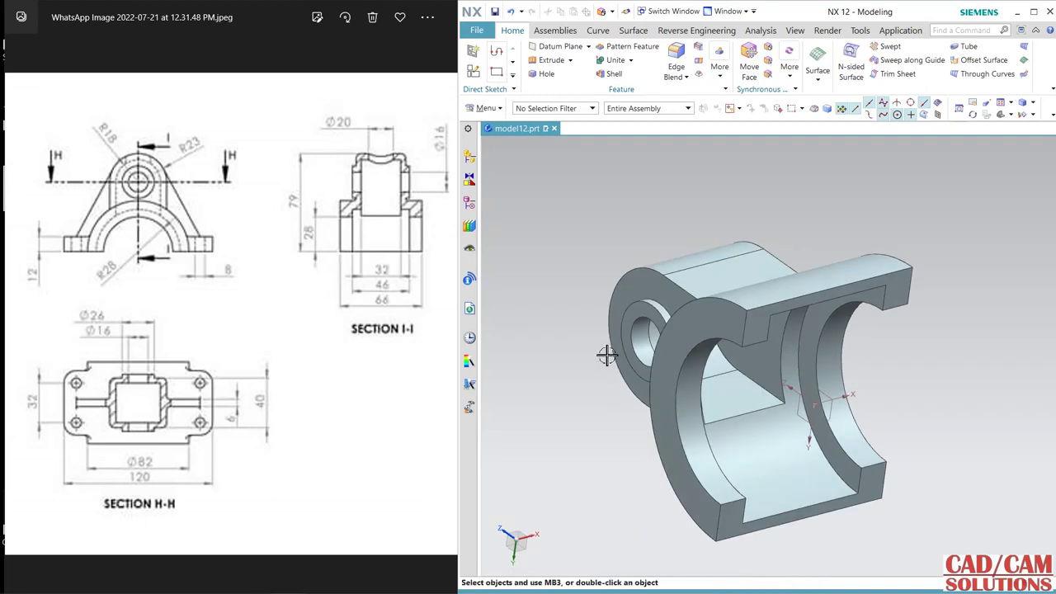
- Measure the distance across the base as 46 mm, then return to the Home tab
left_click(760, 31)
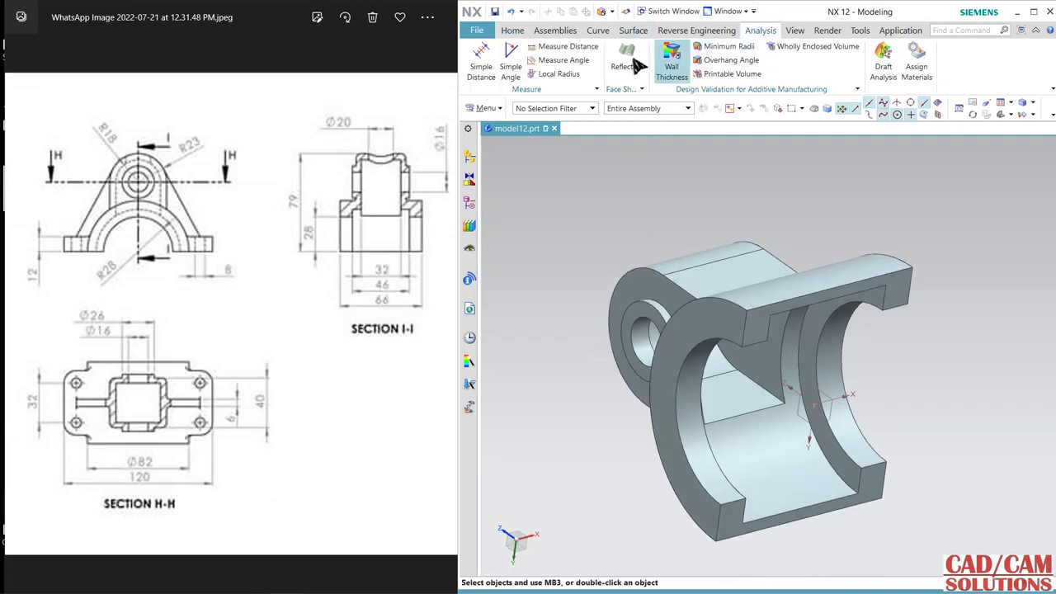
left_click(544, 50)
left_click(539, 35)
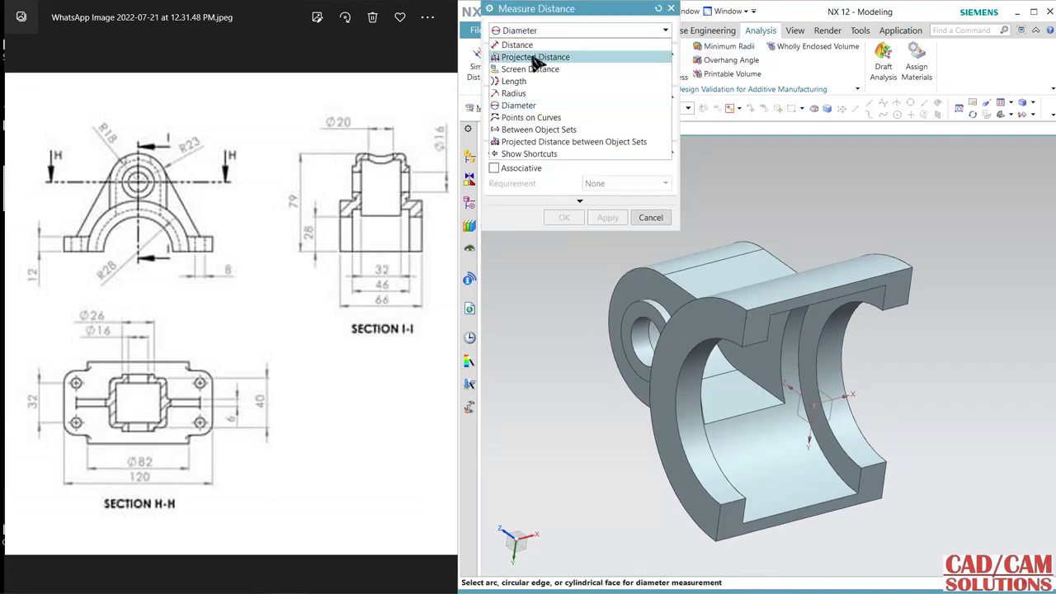
left_click(537, 47)
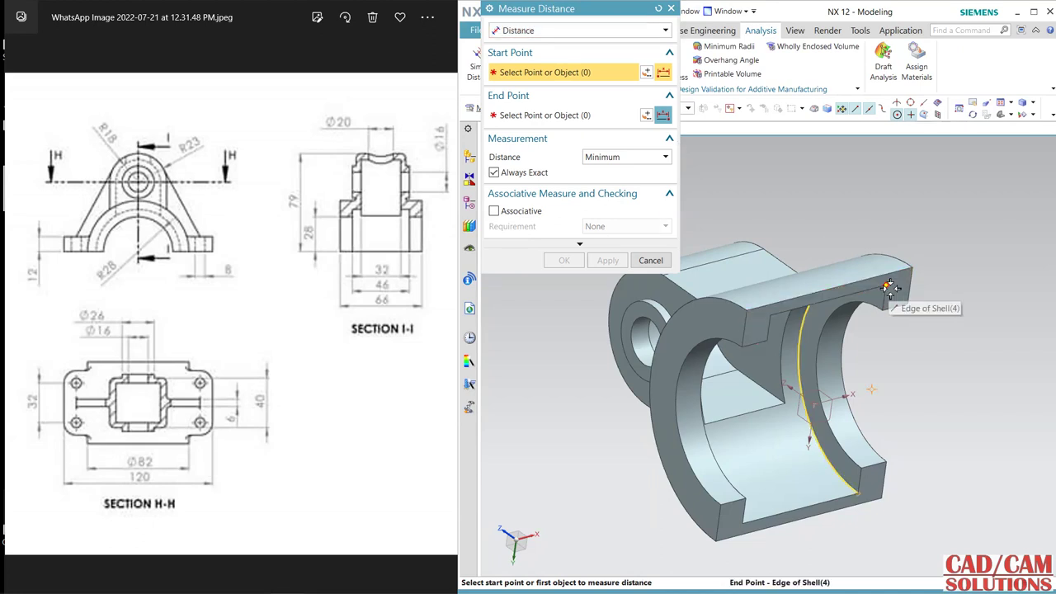
left_click(888, 286)
left_click(771, 317)
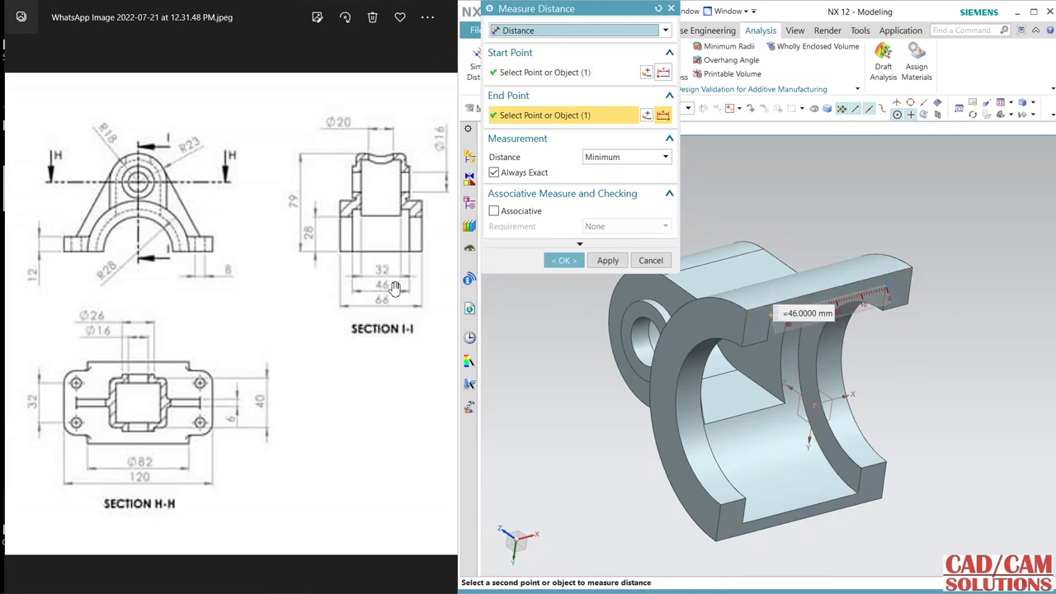
left_click(650, 260)
mouse_move(919, 371)
middle_mouse_down()
mouse_move(745, 426)
mouse_move(793, 397)
mouse_move(807, 423)
mouse_move(794, 349)
middle_mouse_up()
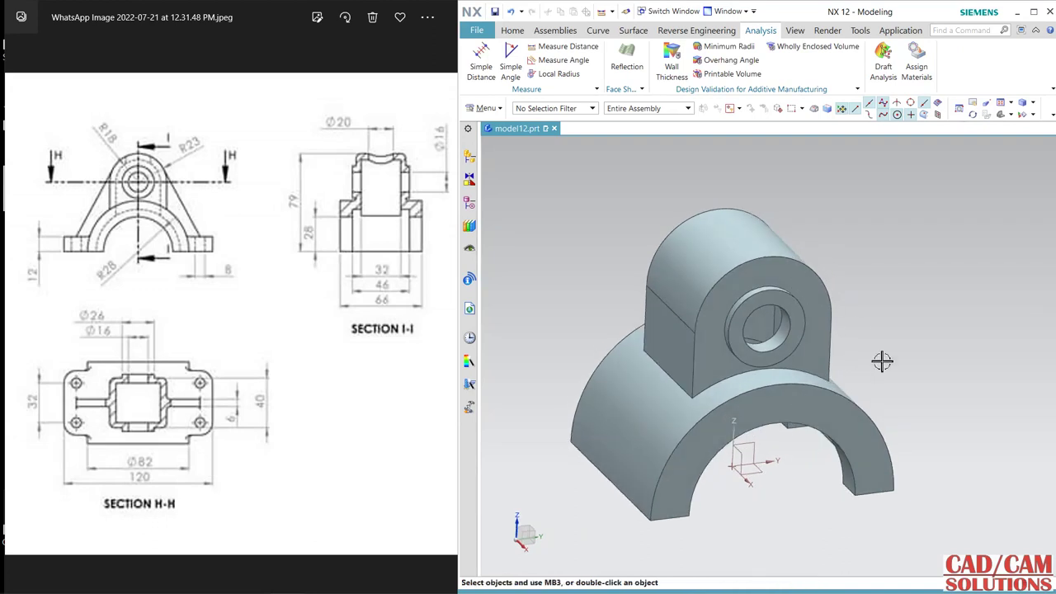
left_click(511, 31)
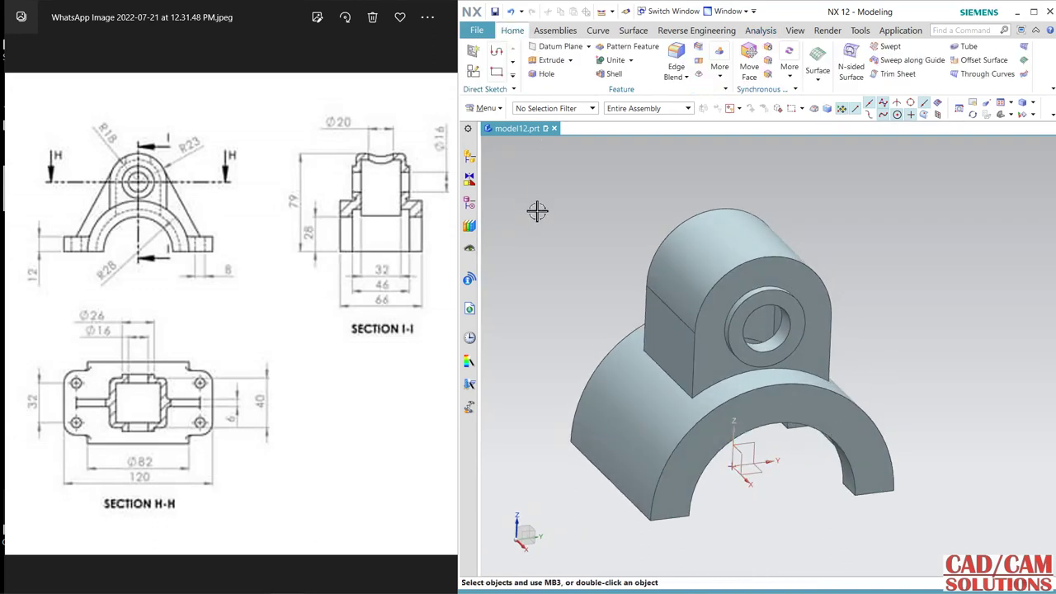
- Start a new sketch on the XY datum plane with the model shown as wireframe
left_click(475, 72)
left_click(751, 475)
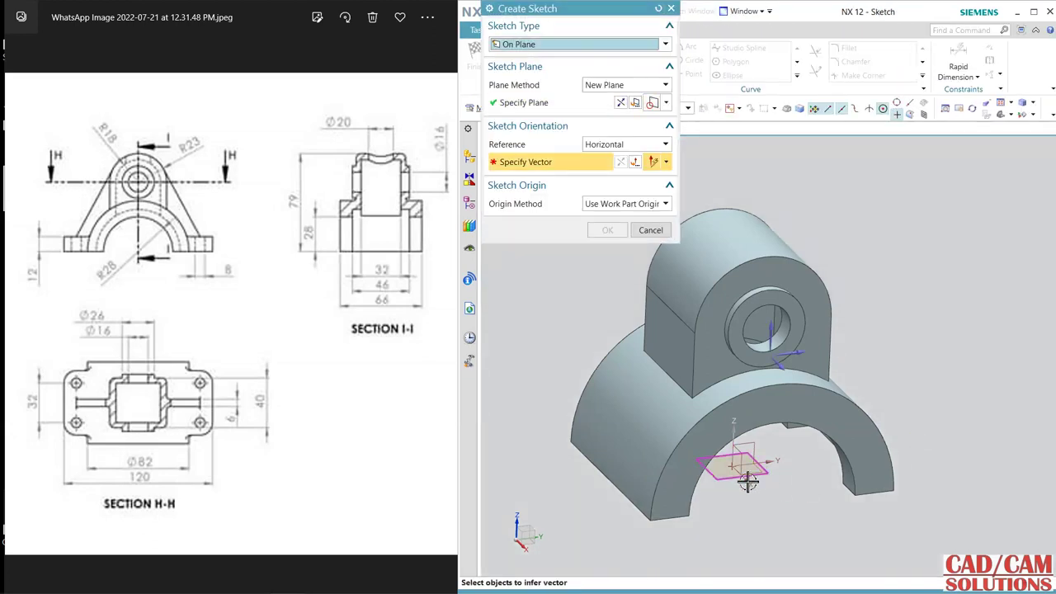
left_click(767, 462)
middle_click(882, 407)
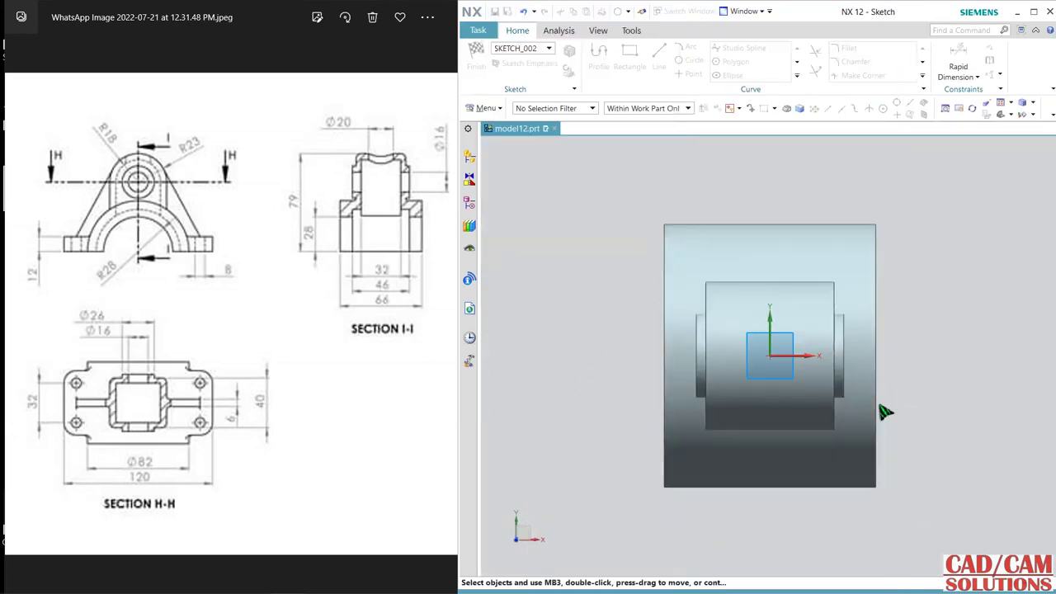
scroll(901, 470, "down", 2)
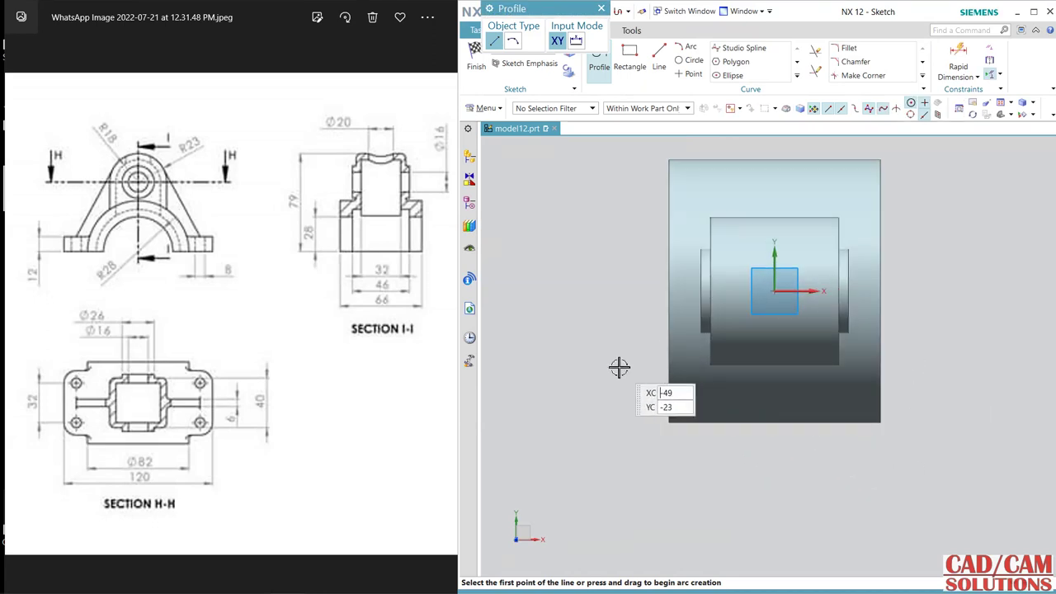
right_click_drag(609, 342, 625, 358)
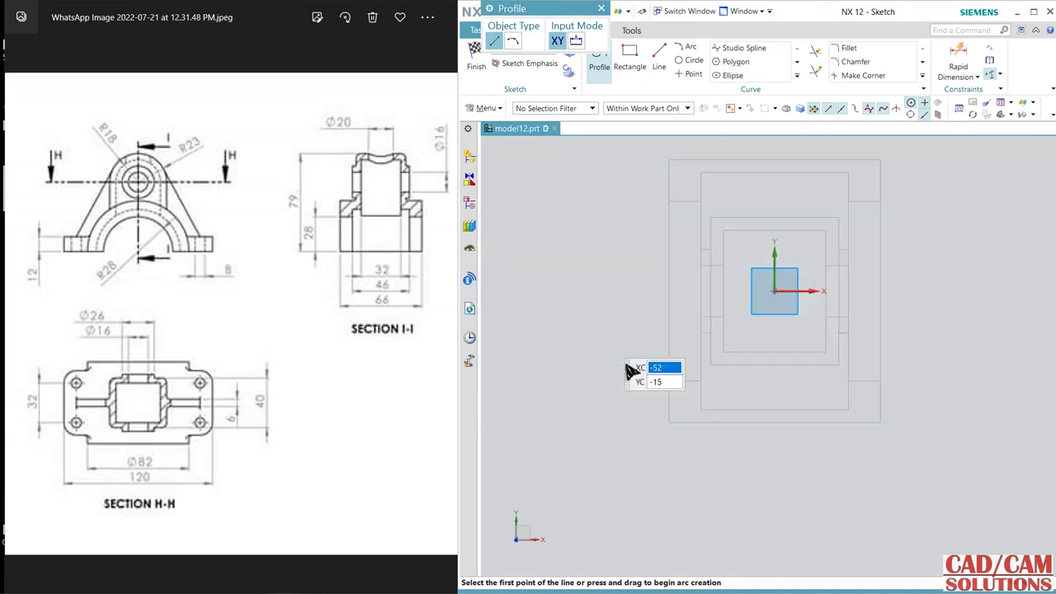
- Draw a 46-wide rectangle below the model
left_click(630, 58)
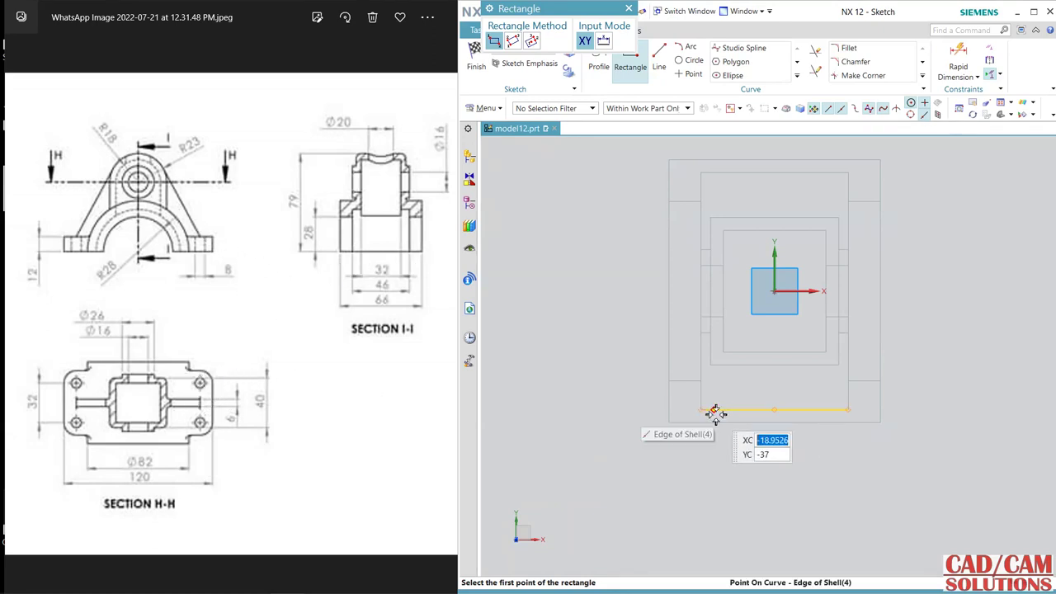
left_click(700, 411)
type("46")
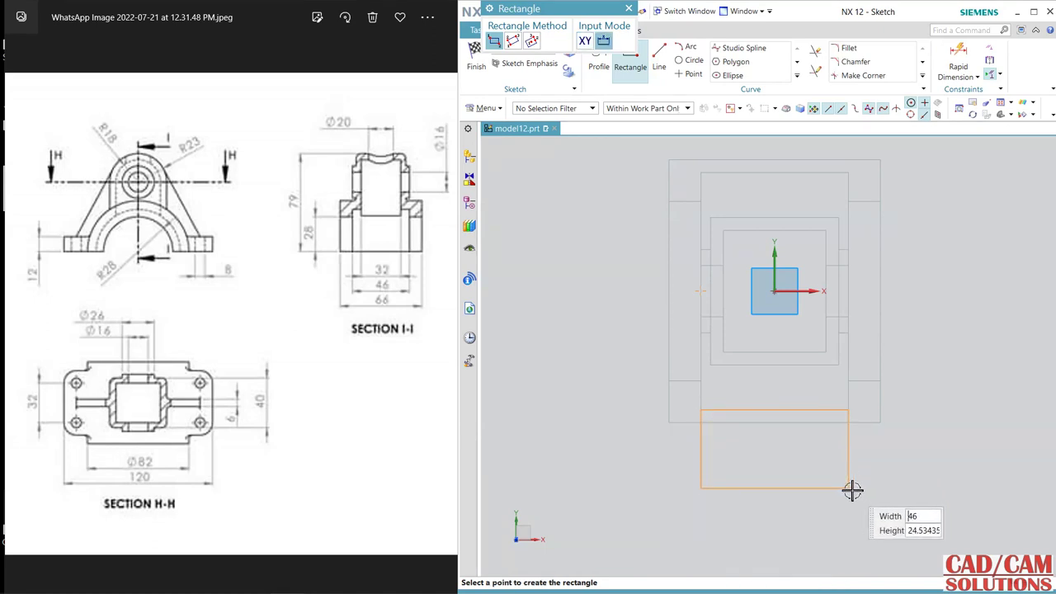
left_click(851, 495)
key("Escape")
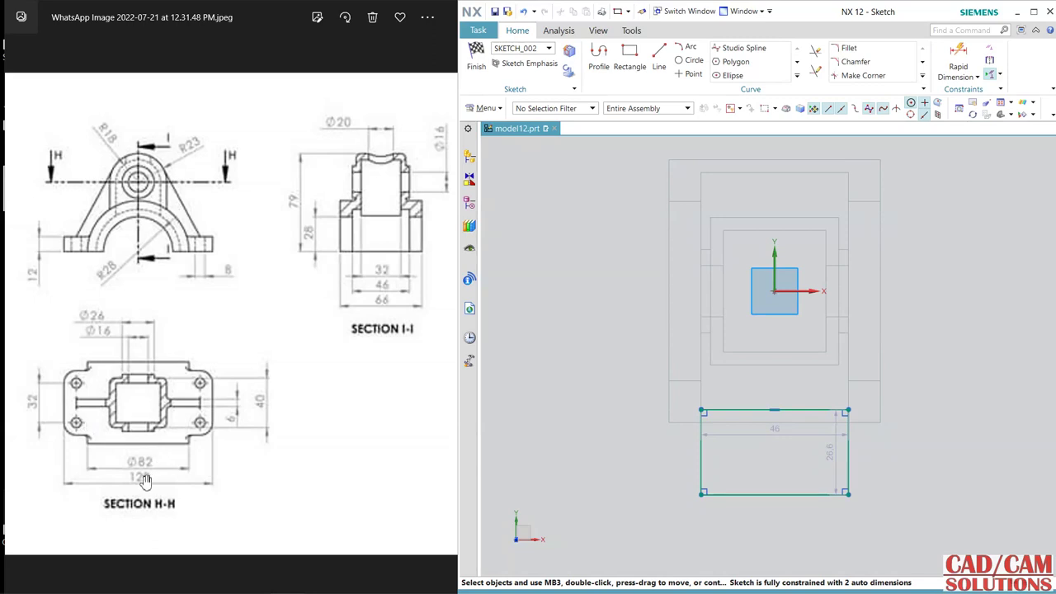
- Dimension the rectangle's bottom edge 60 from the X axis and its width 46
left_click(958, 55)
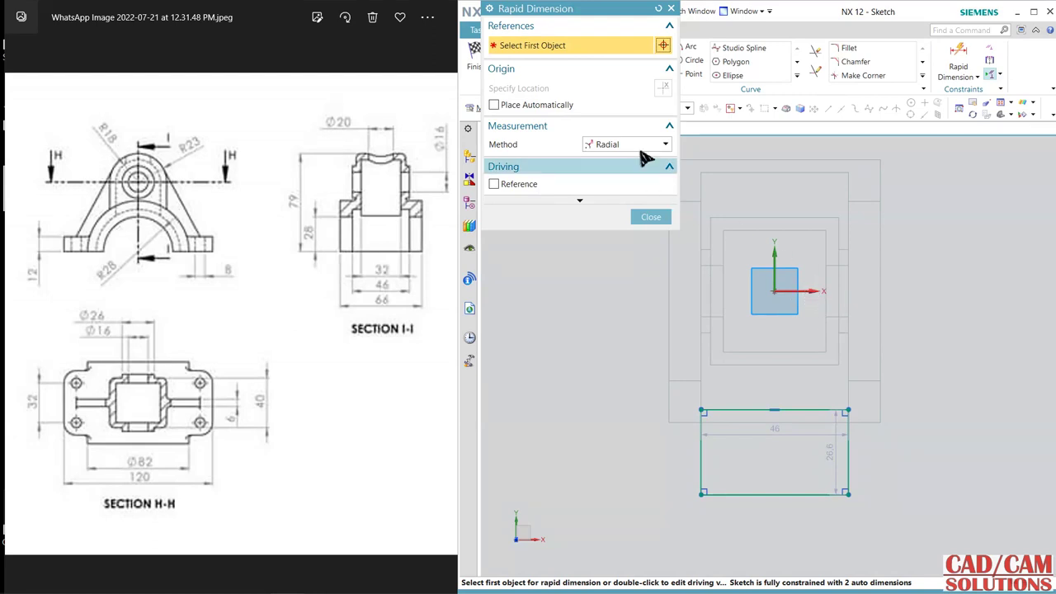
left_click(625, 145)
left_click(619, 164)
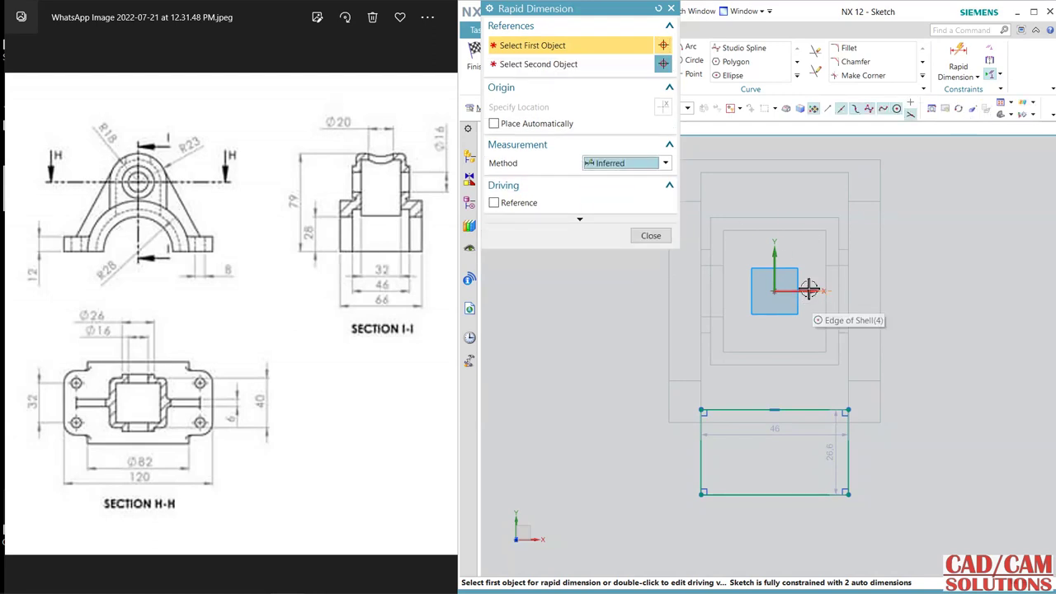
left_click(819, 290)
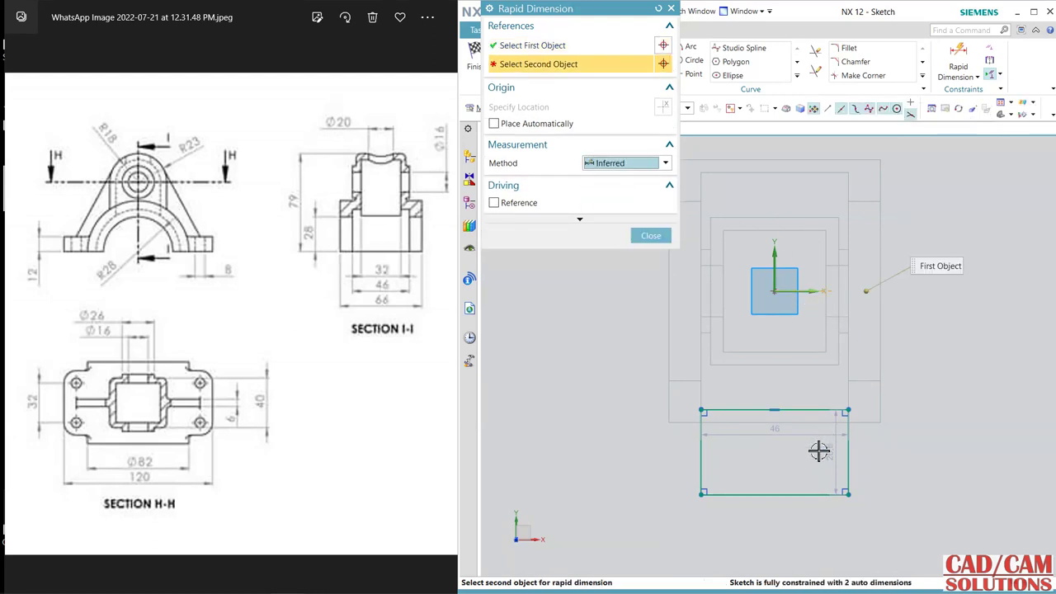
left_click(809, 497)
left_click(935, 396)
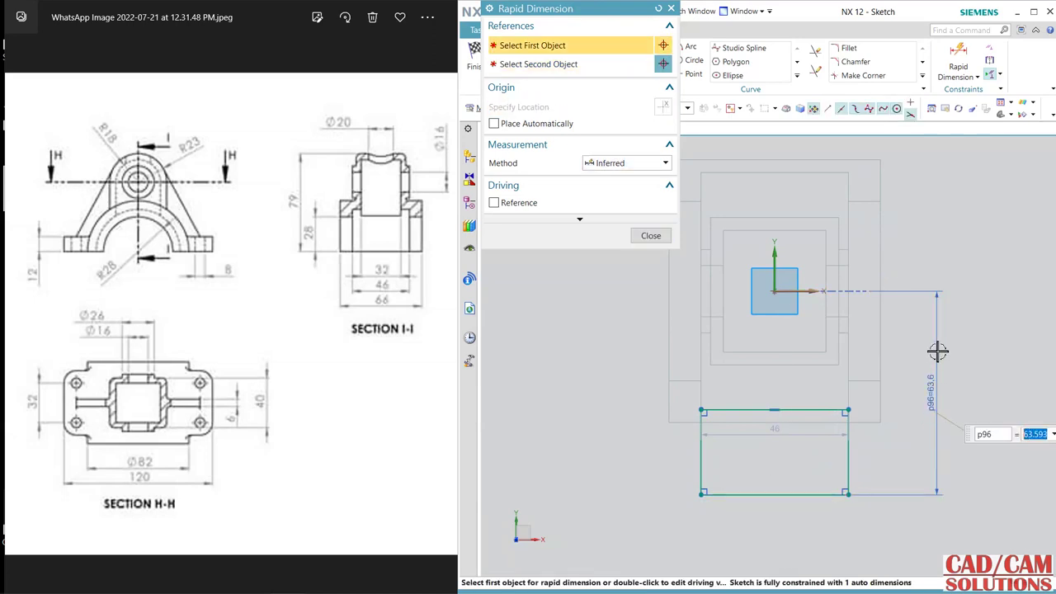
type("60")
key("Return")
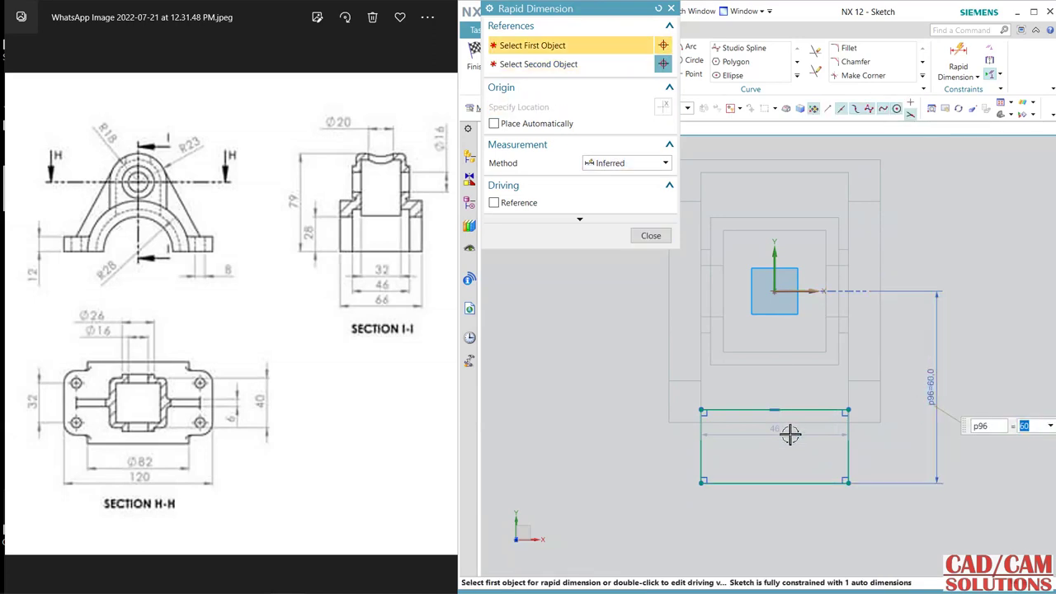
left_click(779, 441)
left_click(781, 448)
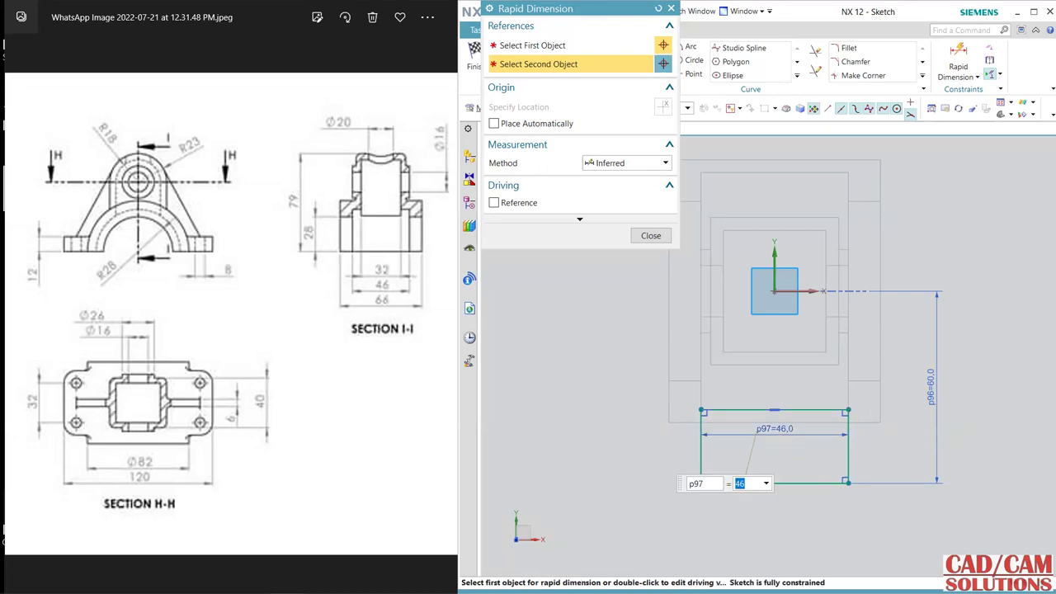
left_click(650, 236)
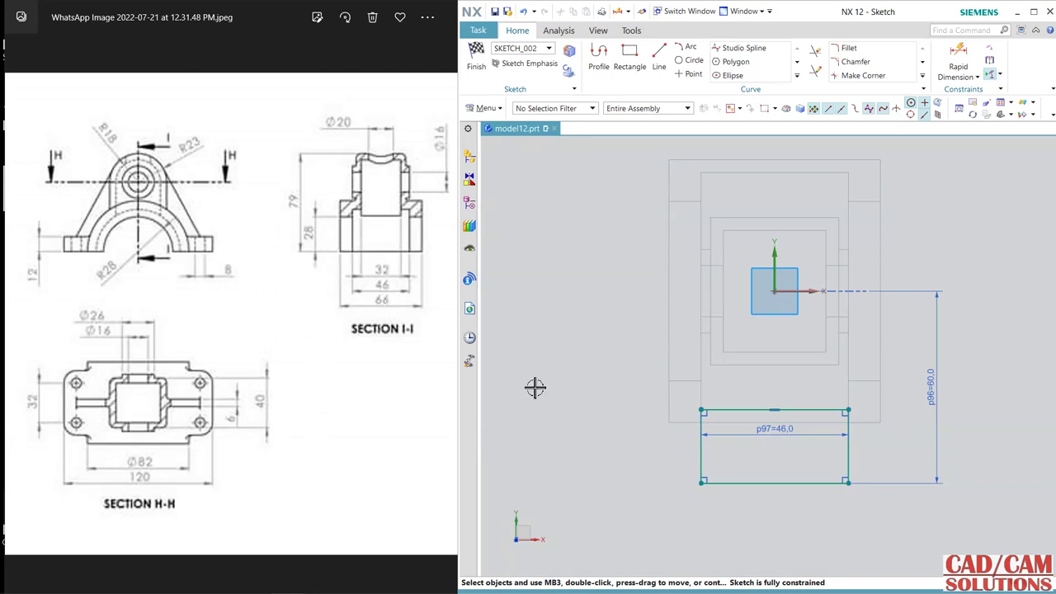
- Round both bottom rectangle corners with R8 fillets, undoing an oversized first attempt
left_click(846, 48)
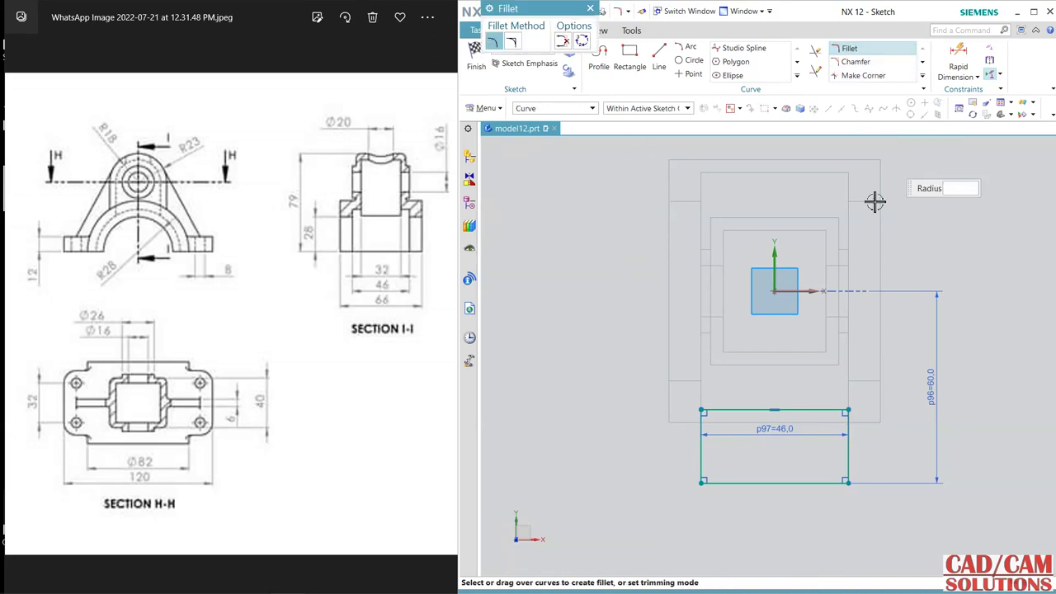
type("16")
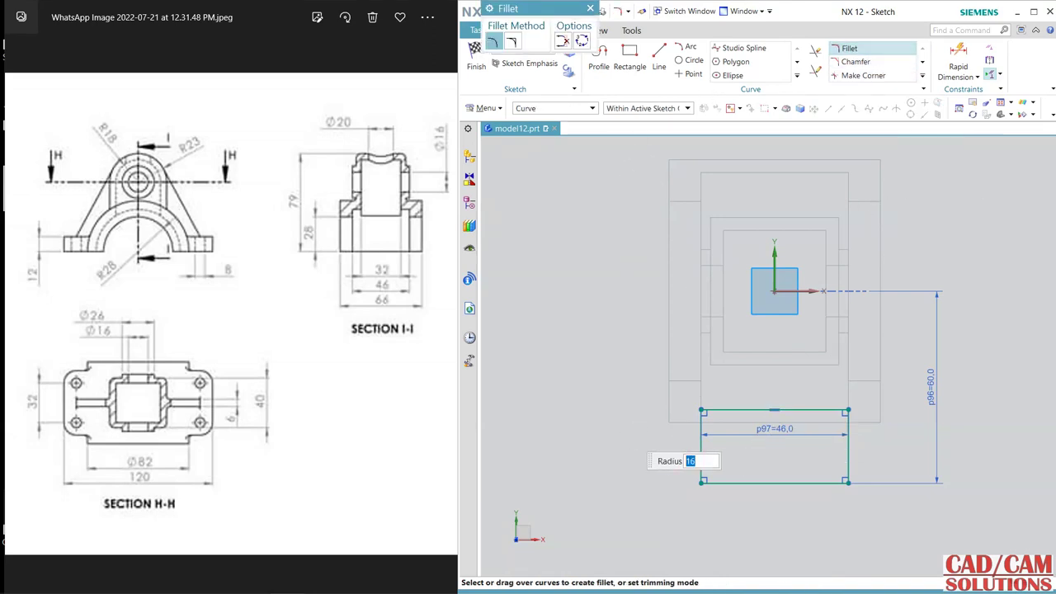
left_click(703, 484)
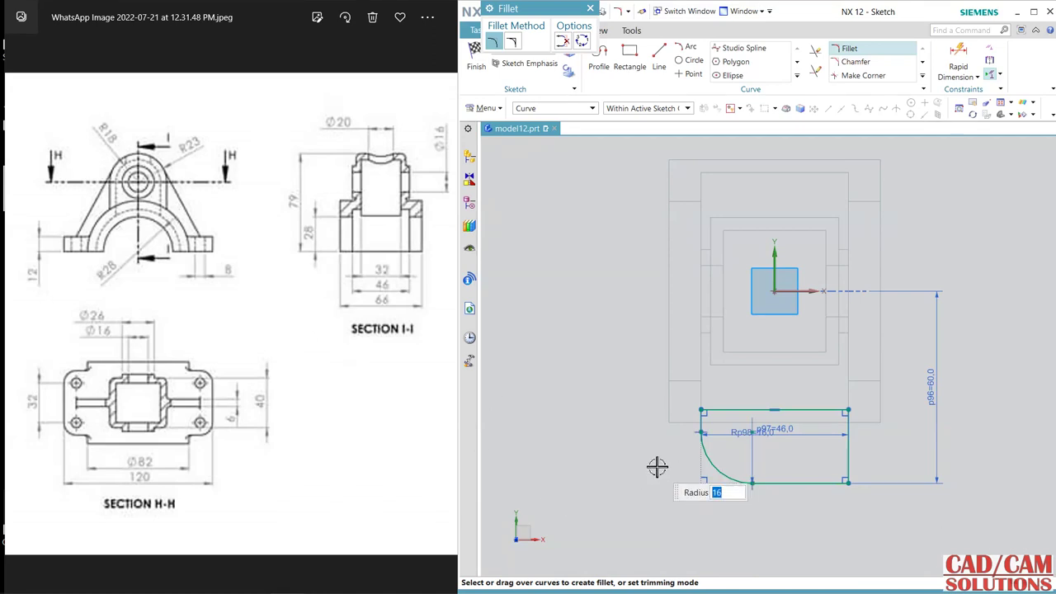
key("ctrl+z")
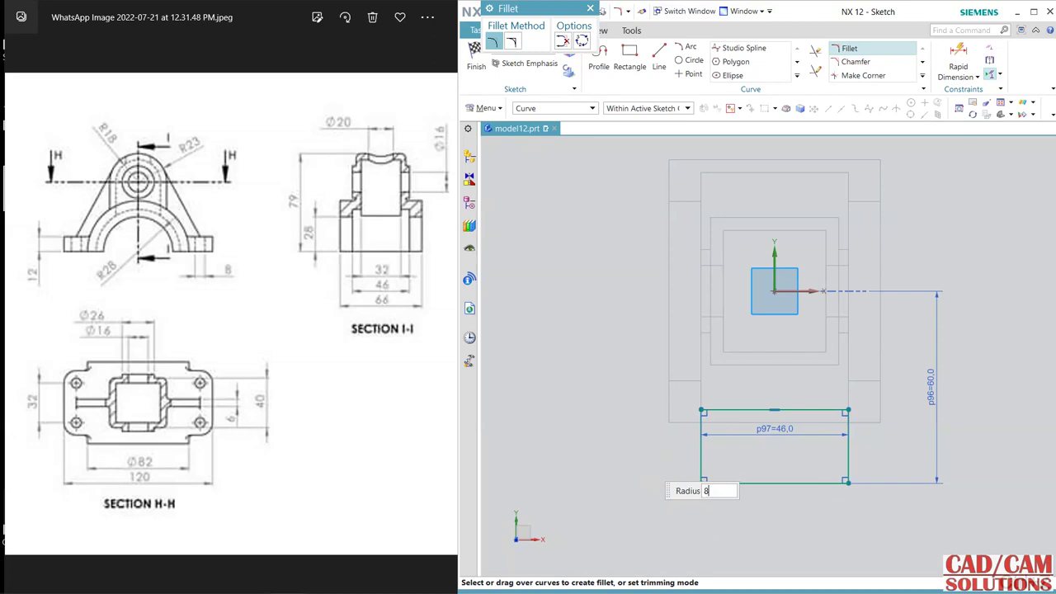
left_click(701, 482)
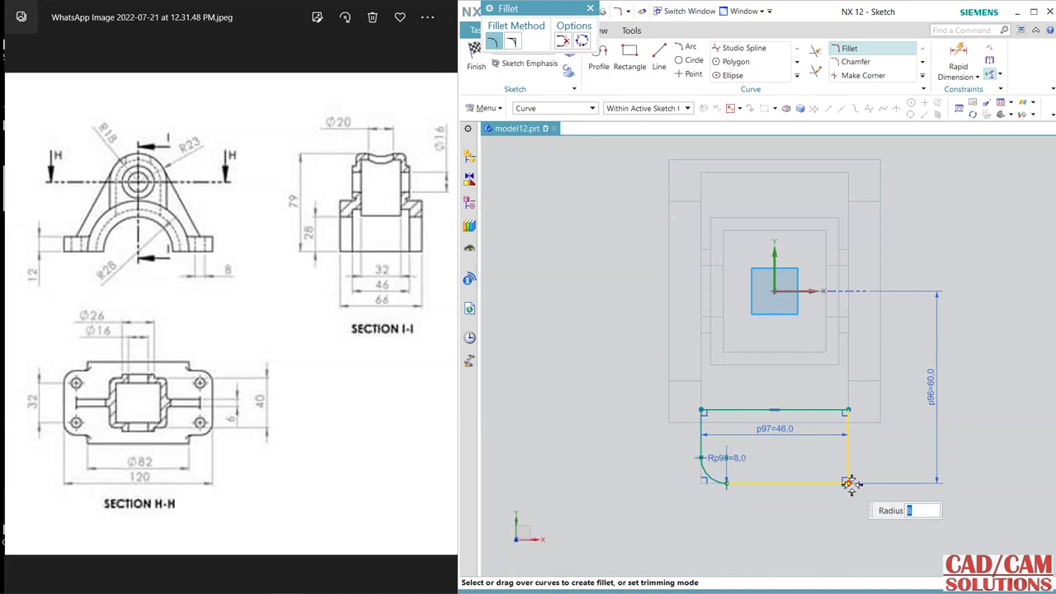
left_click(847, 482)
key("Escape")
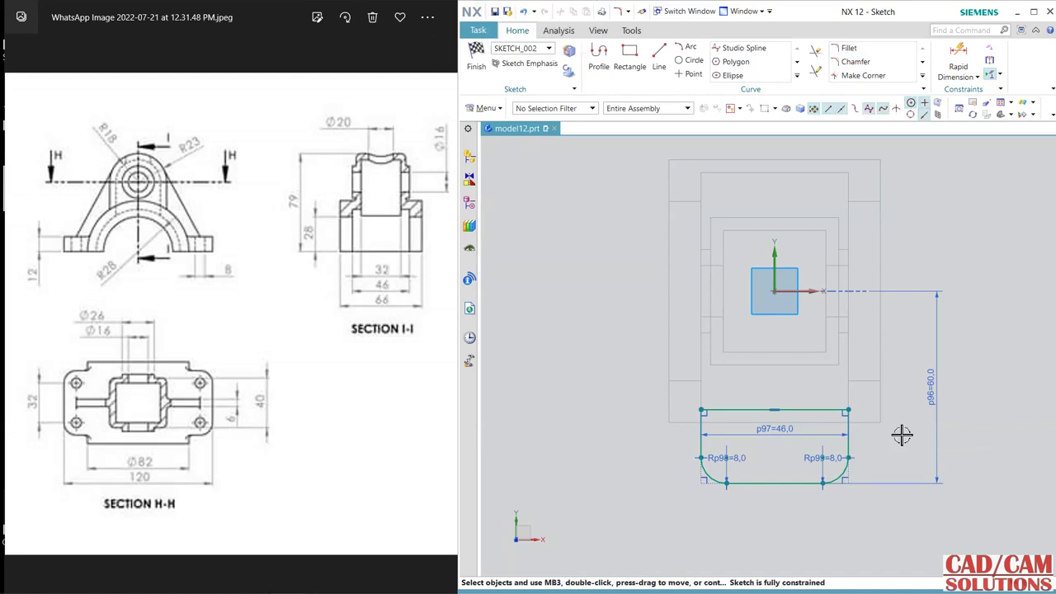
- Add two Ø8 circles centred on the left and right fillet centres
left_click(695, 61)
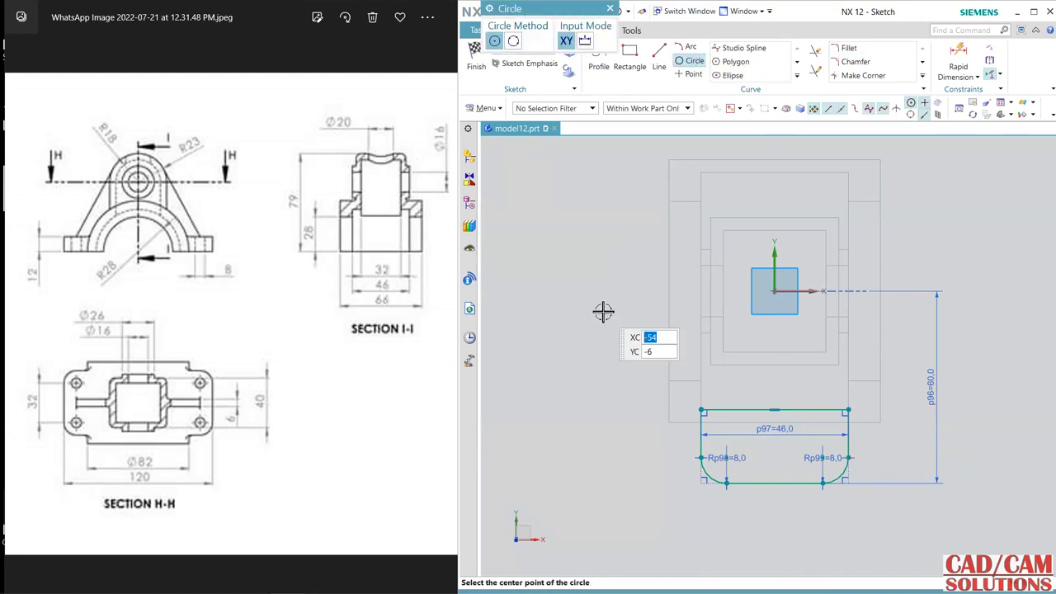
left_click(726, 458)
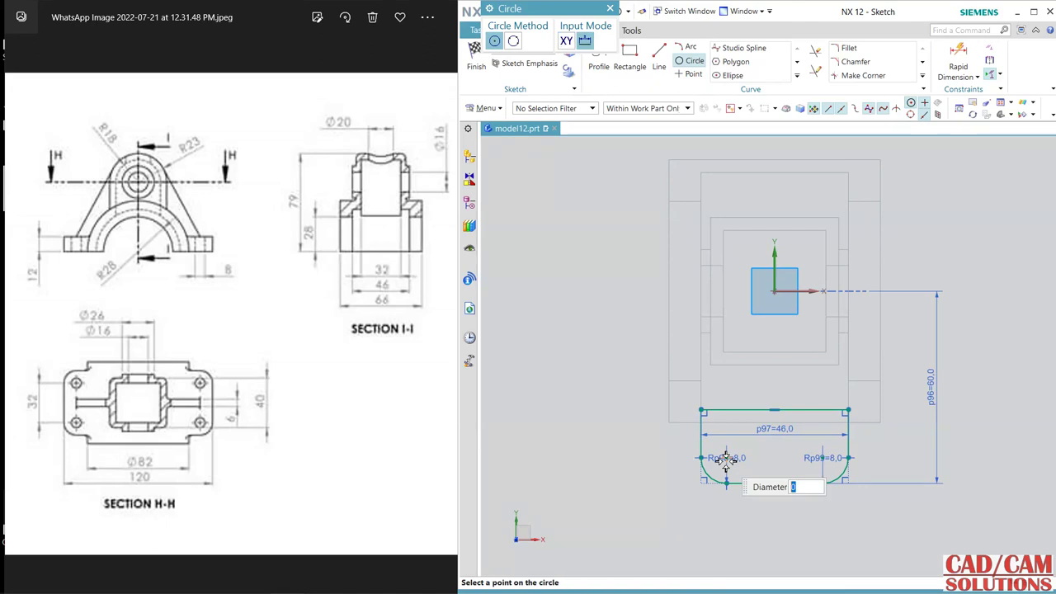
key("Return")
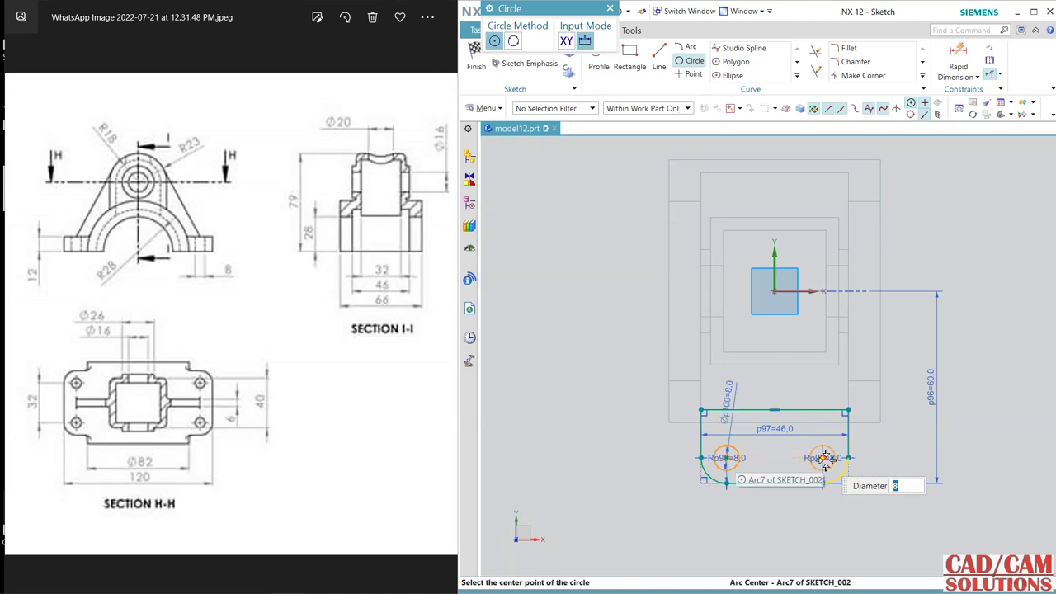
left_click(824, 458)
key("Escape")
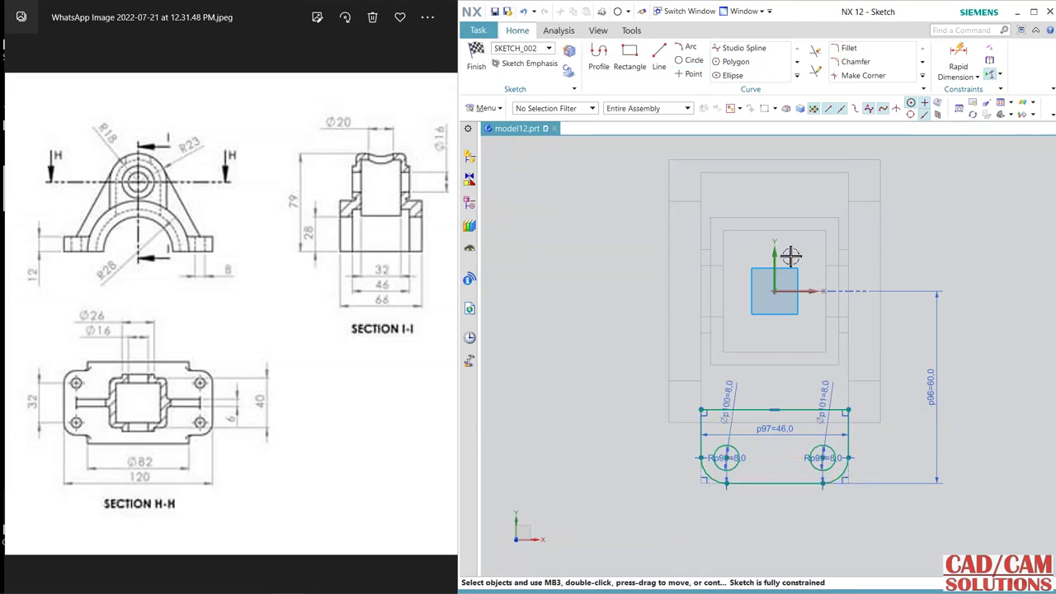
- Add a Ø20 circle at the sketch origin and finish the sketch
left_click(692, 61)
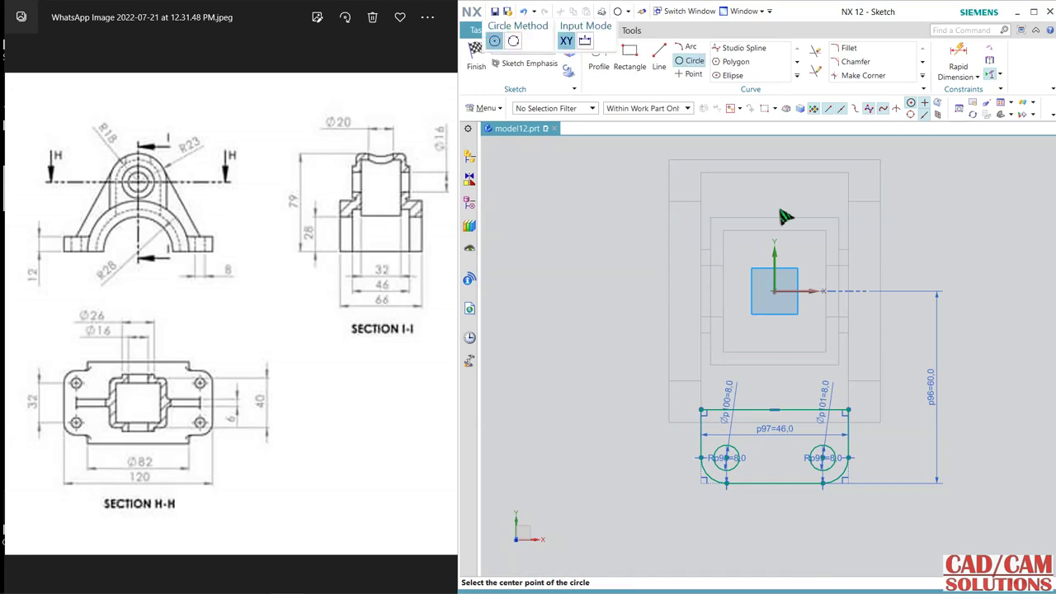
left_click(774, 291)
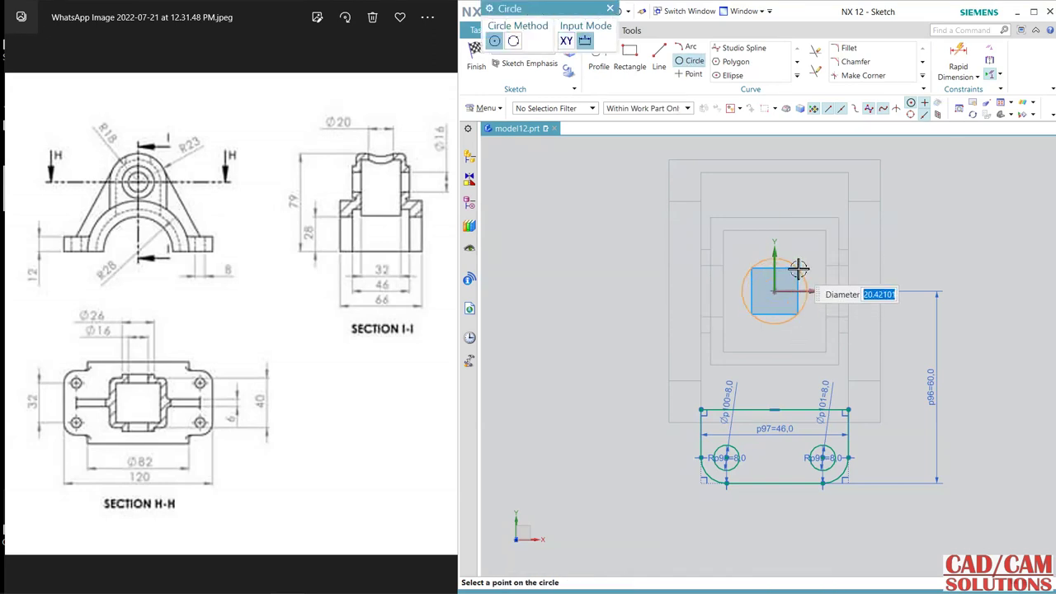
type("20")
key("Return")
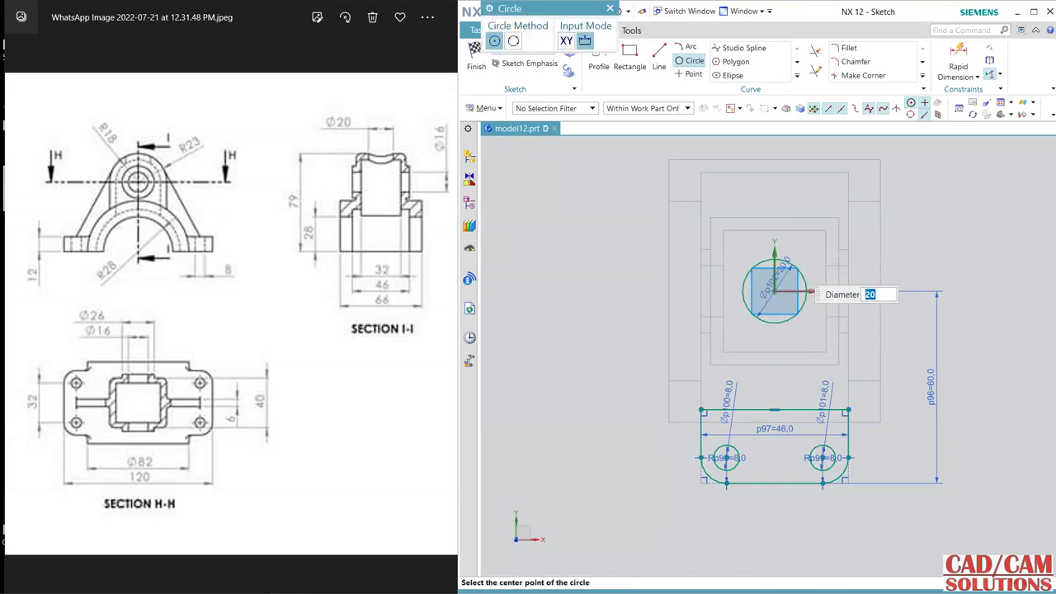
key("Escape")
key("ctrl+q")
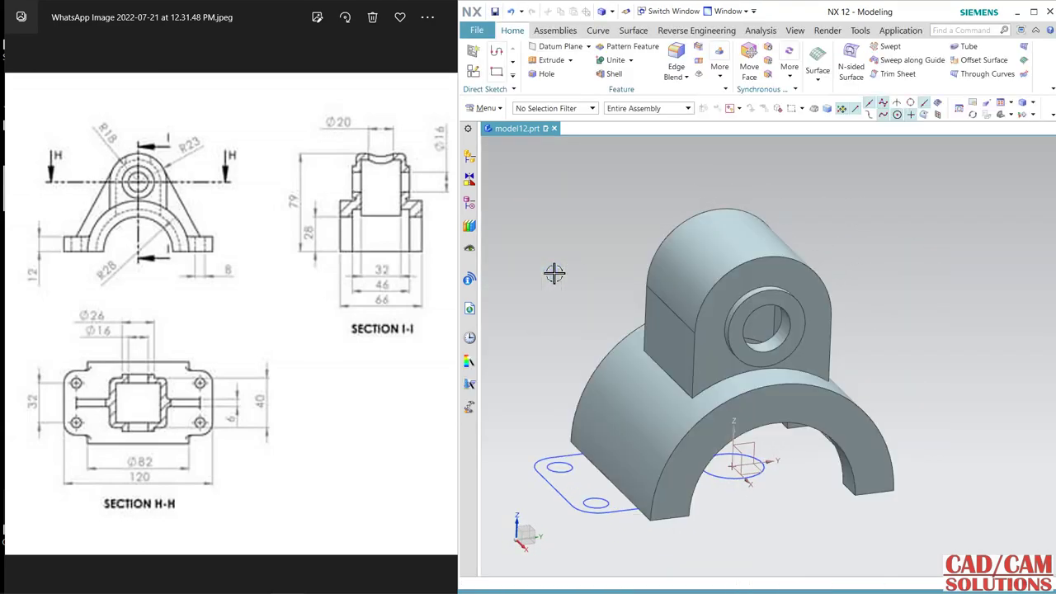
- Select the flange outline and its two hole circles as connected curves for extrusion
left_click(549, 59)
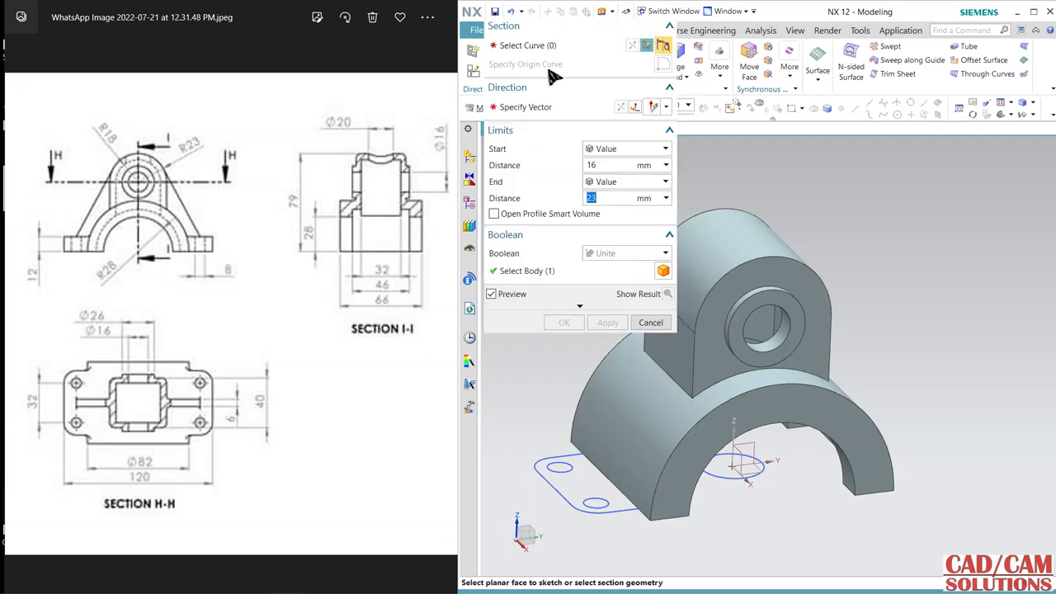
left_click(815, 107)
left_click(800, 131)
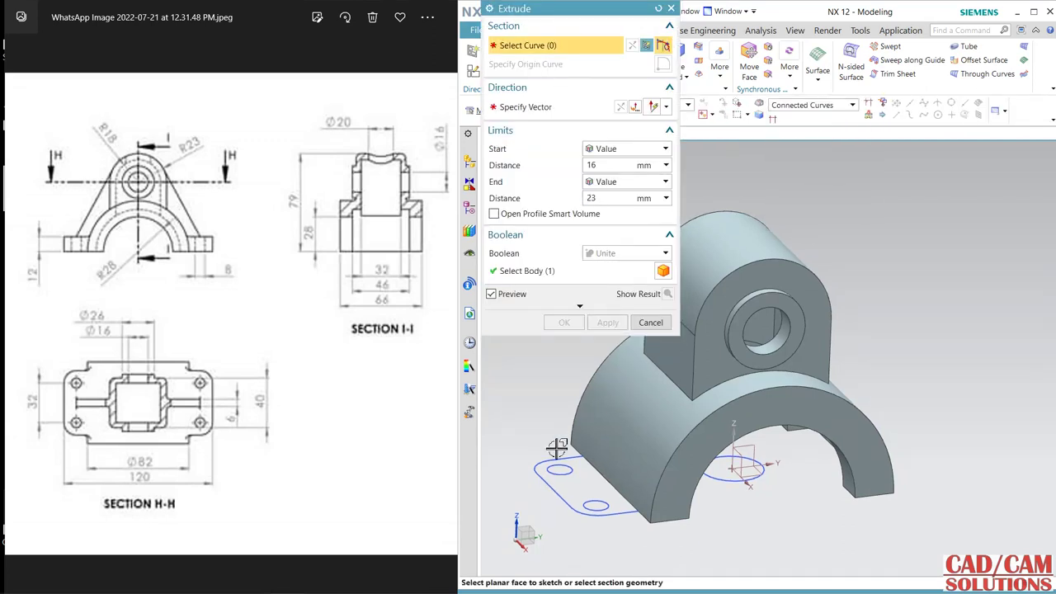
left_click(573, 449)
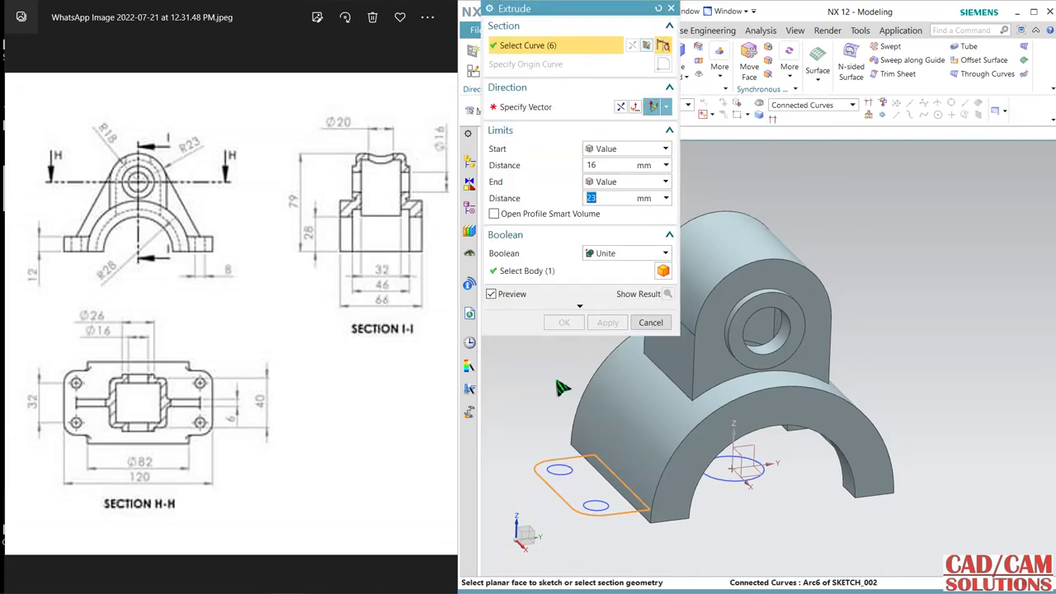
left_click(561, 471)
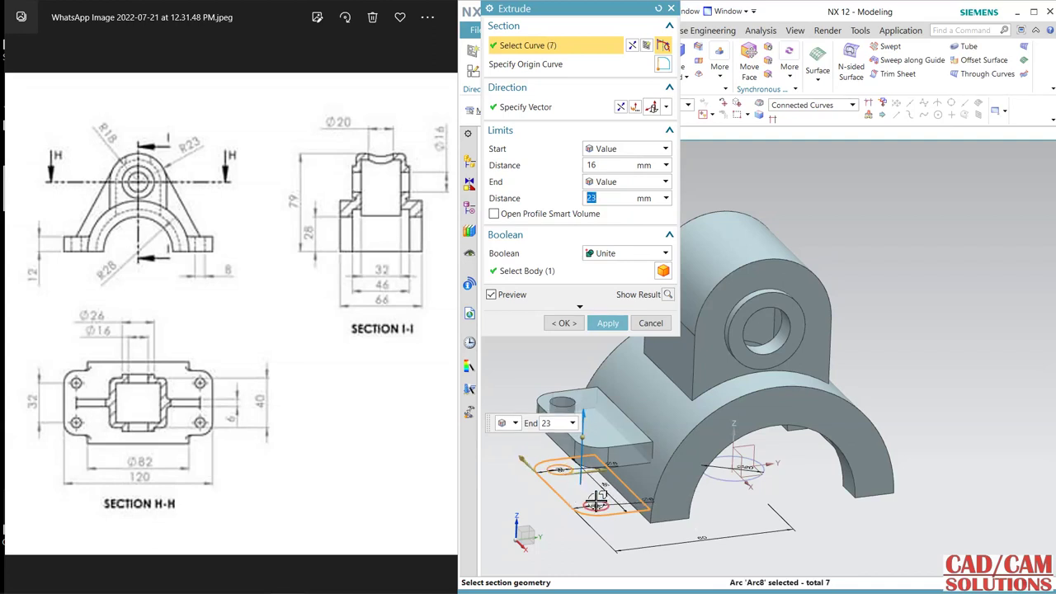
left_click(595, 505)
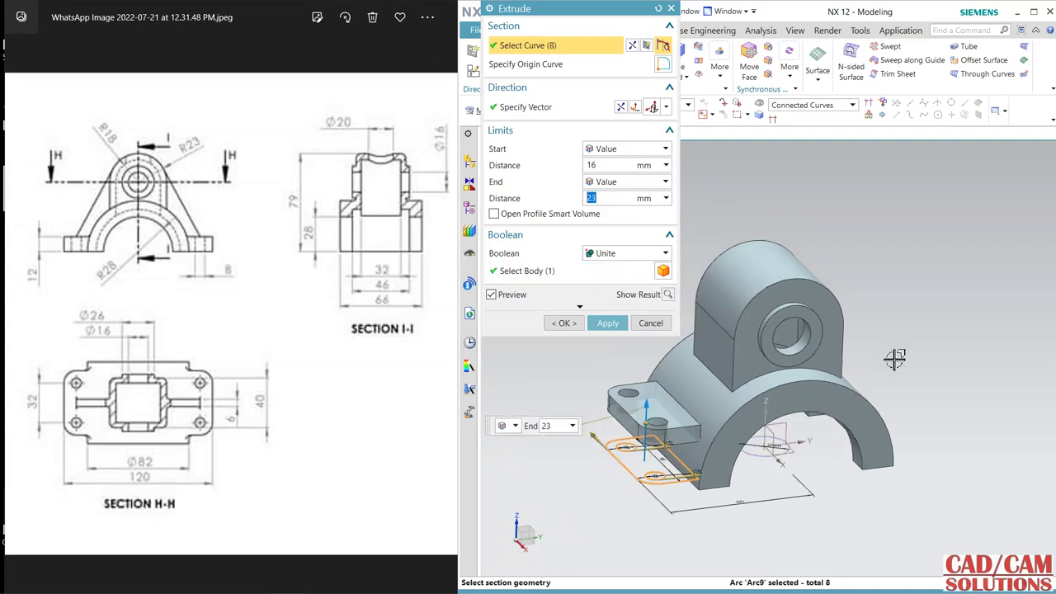
mouse_move(894, 356)
middle_mouse_down()
mouse_move(893, 316)
mouse_move(893, 345)
middle_mouse_up()
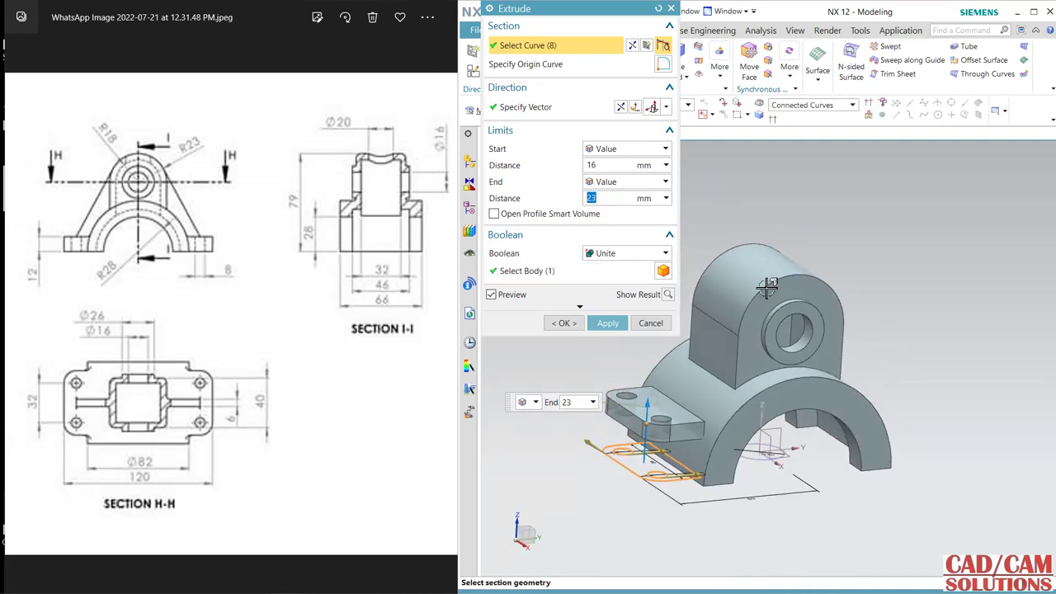
- Extrude the flange from 0 to 12 mm, united with the bracket
left_click(615, 166)
type("0")
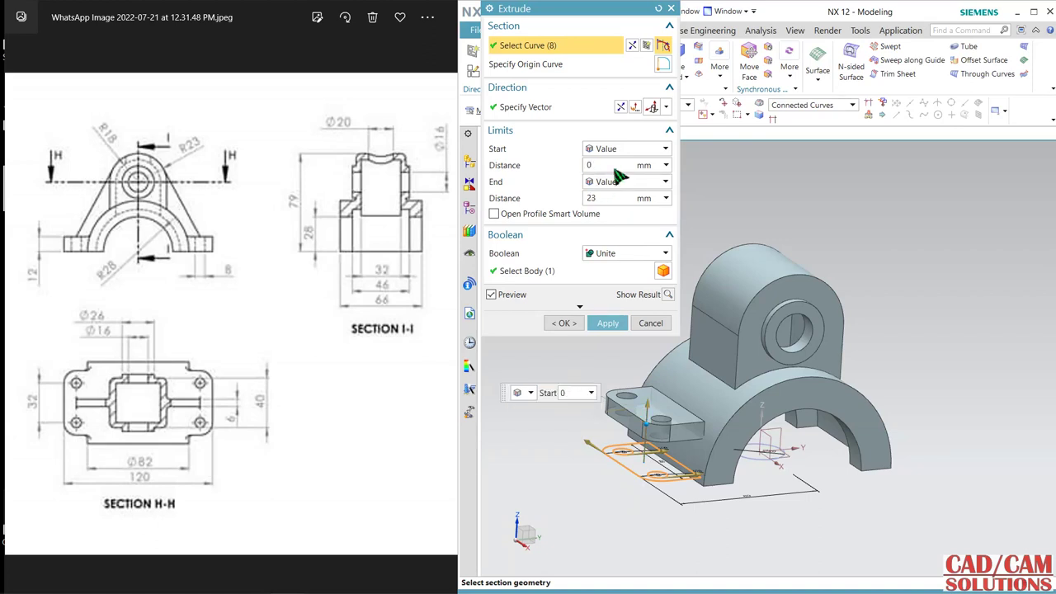
left_click(615, 165)
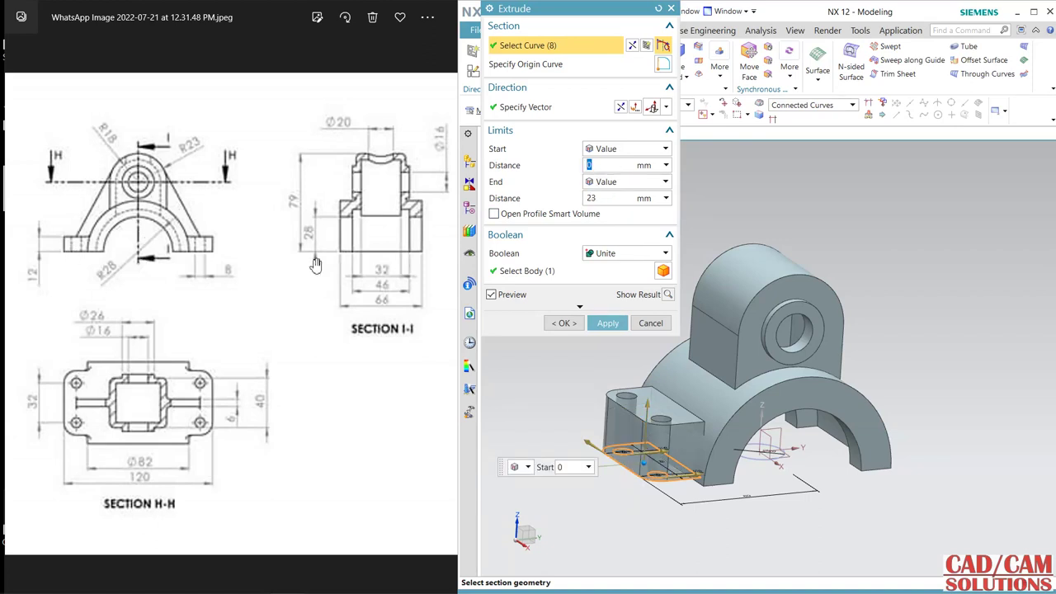
left_click(610, 198)
type("2")
key("Return")
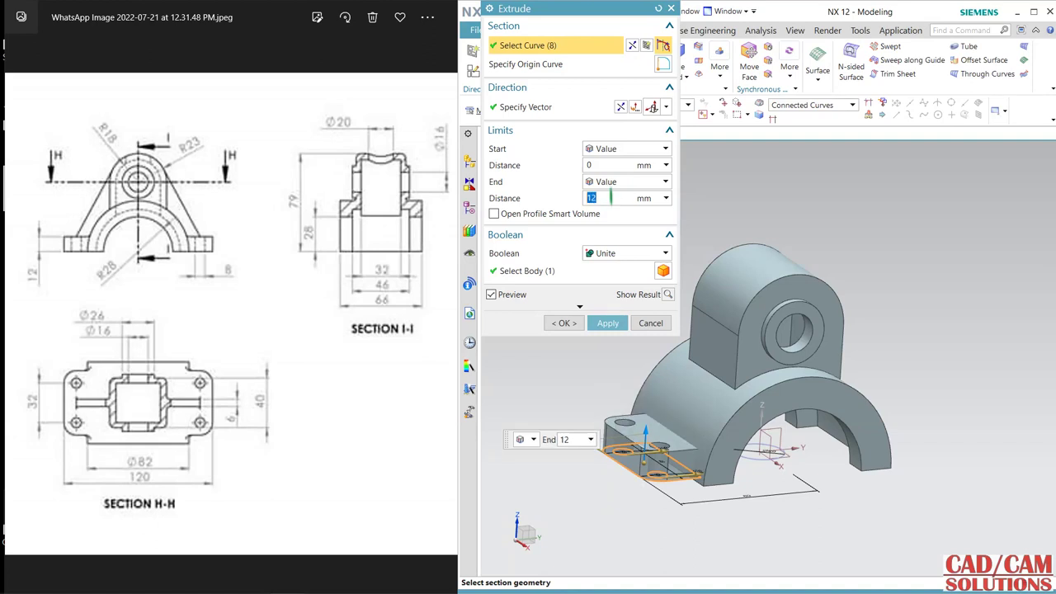
left_click(578, 323)
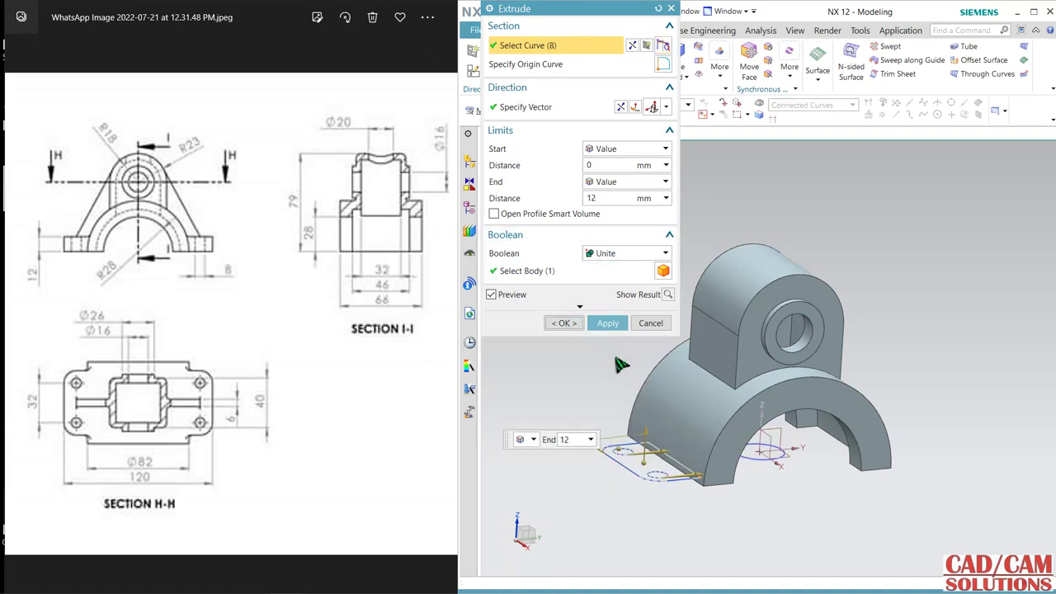
mouse_move(943, 382)
middle_mouse_down()
mouse_move(892, 314)
mouse_move(942, 379)
middle_mouse_up()
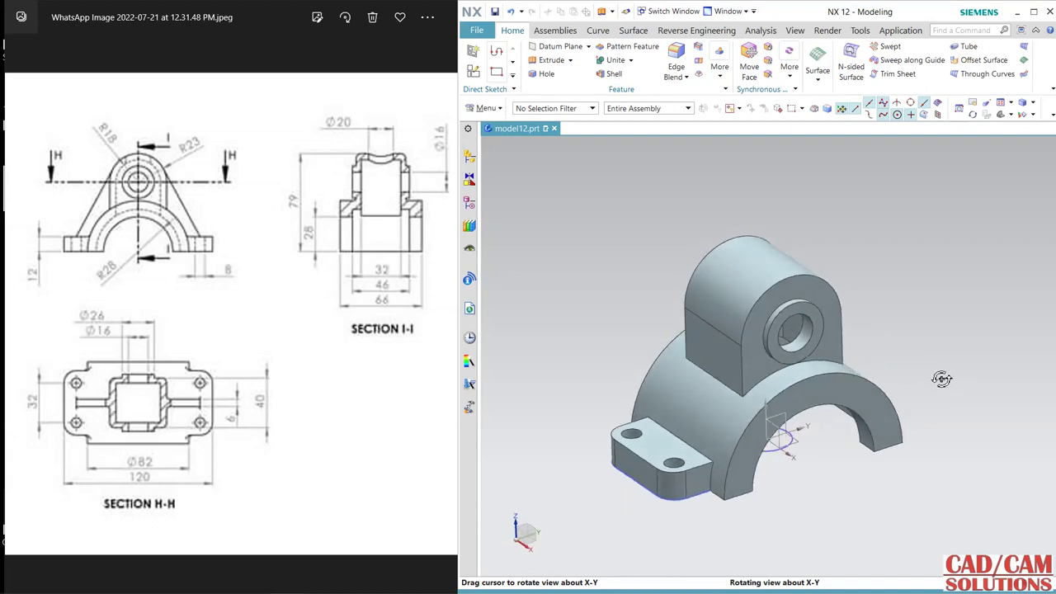
- Mirror the flange extrude feature across the XZ plane to the opposite side
left_click(662, 461)
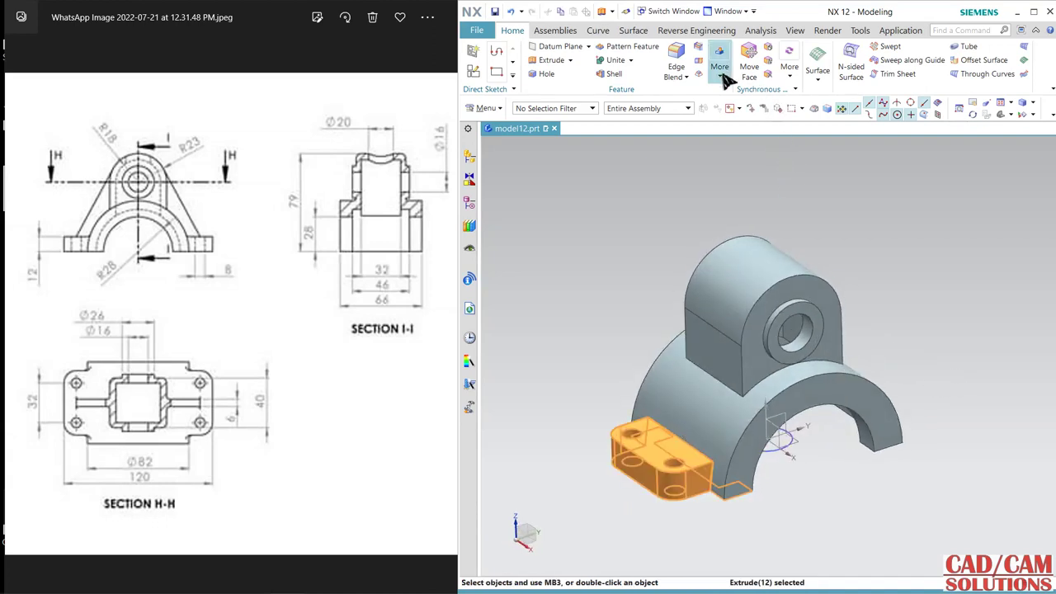
left_click(723, 76)
left_click(816, 216)
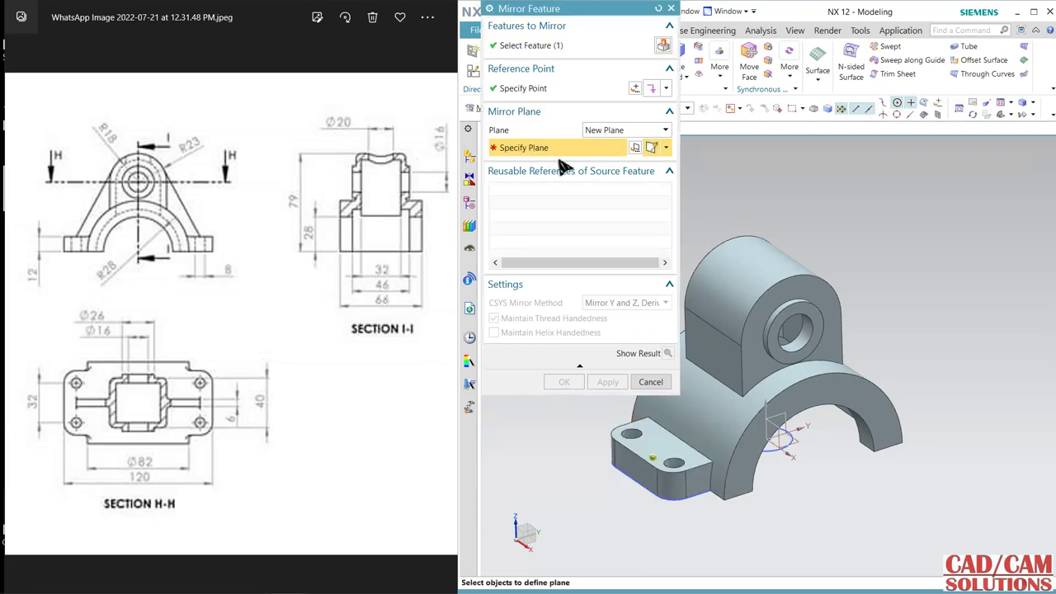
left_click(783, 450)
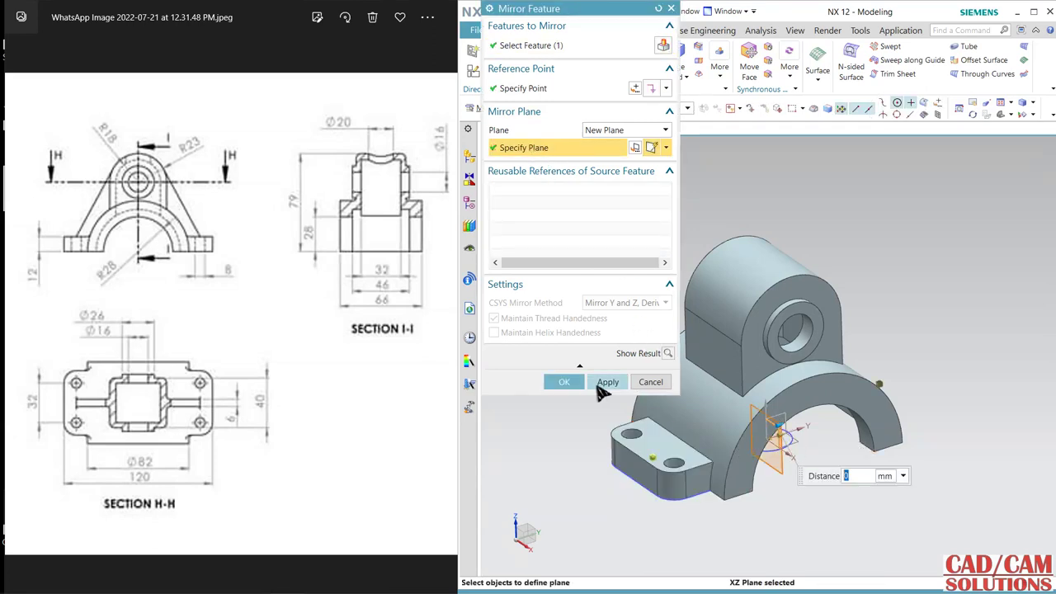
left_click(568, 382)
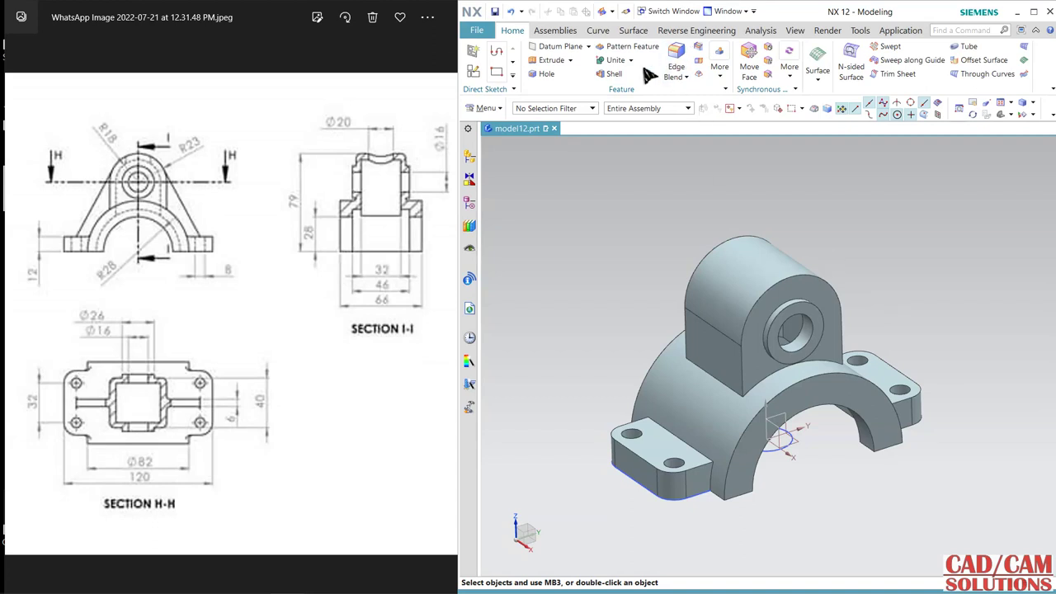
- Extrude the preselected circle 102 mm as a subtraction, cutting a hole through the top boss
left_click(551, 59)
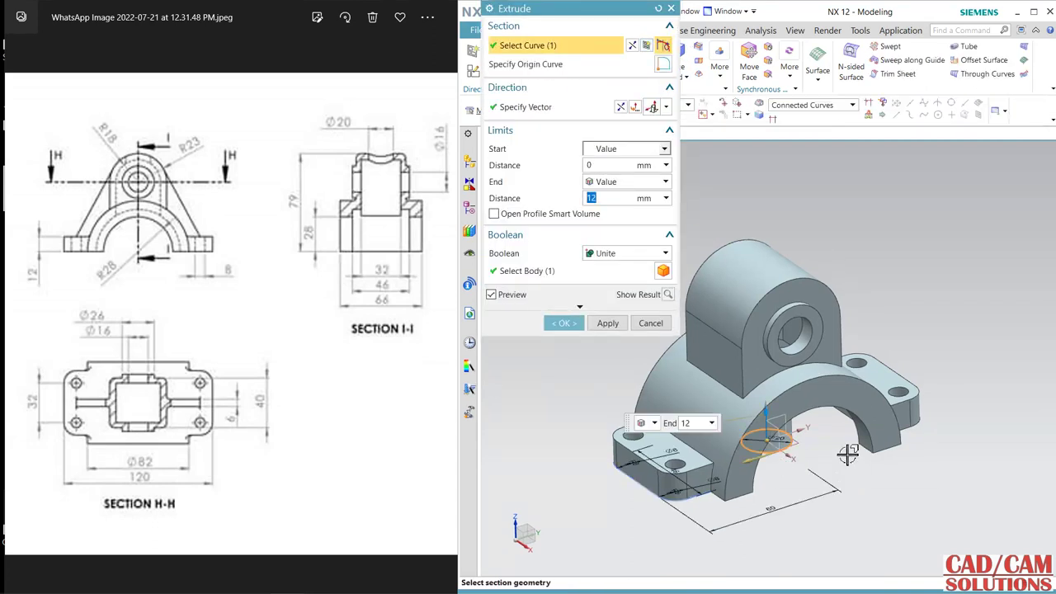
type("102")
key("Return")
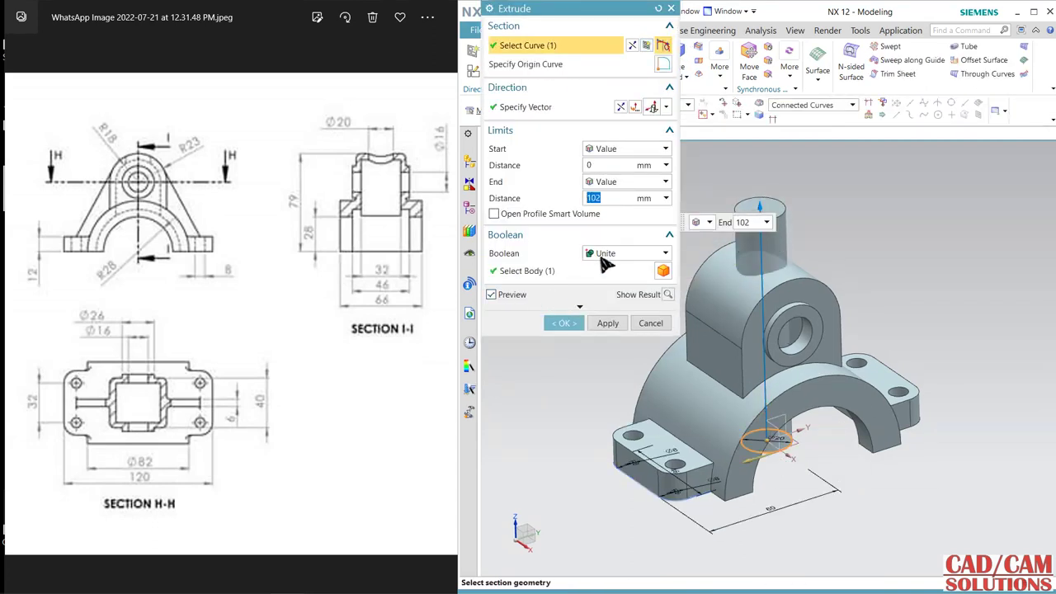
left_click(603, 255)
left_click(611, 293)
left_click(569, 323)
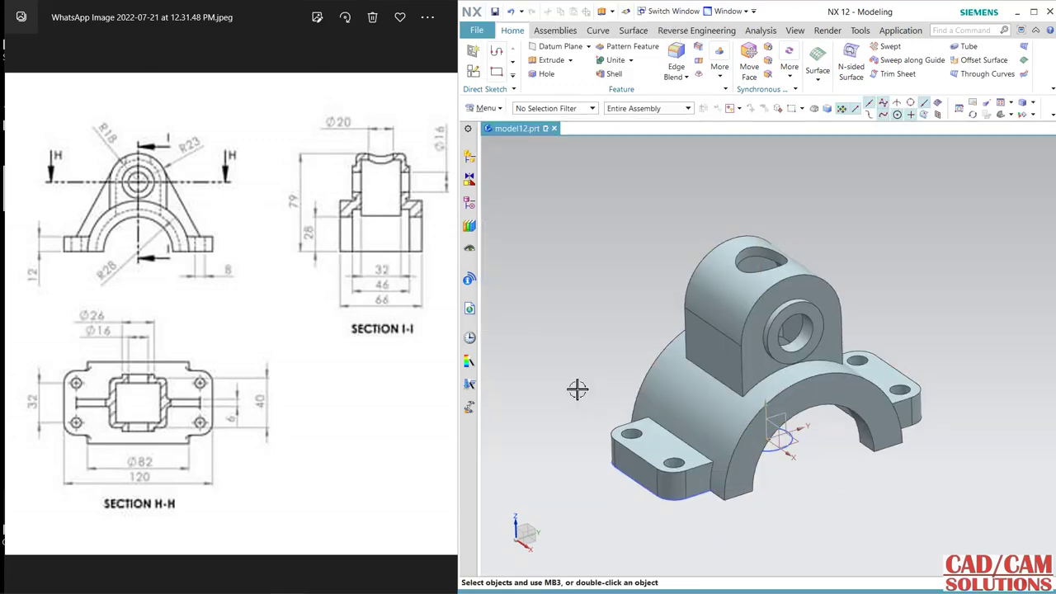
middle_click_drag(578, 389, 580, 373)
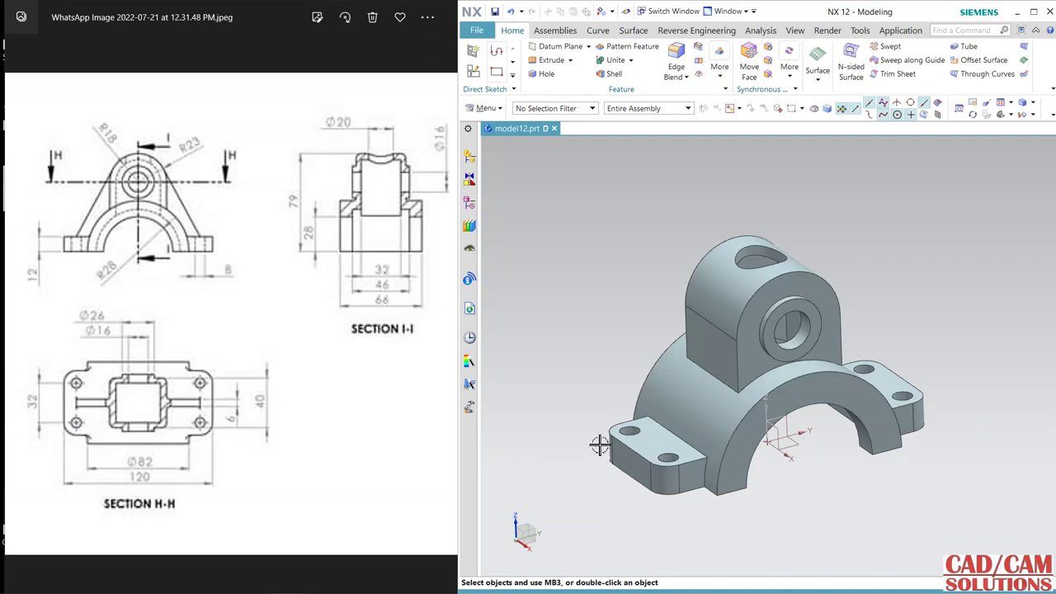
- Use Simple Distance between the two front flange holes, read 26 mm, then dismiss it
middle_click_drag(599, 444, 594, 358)
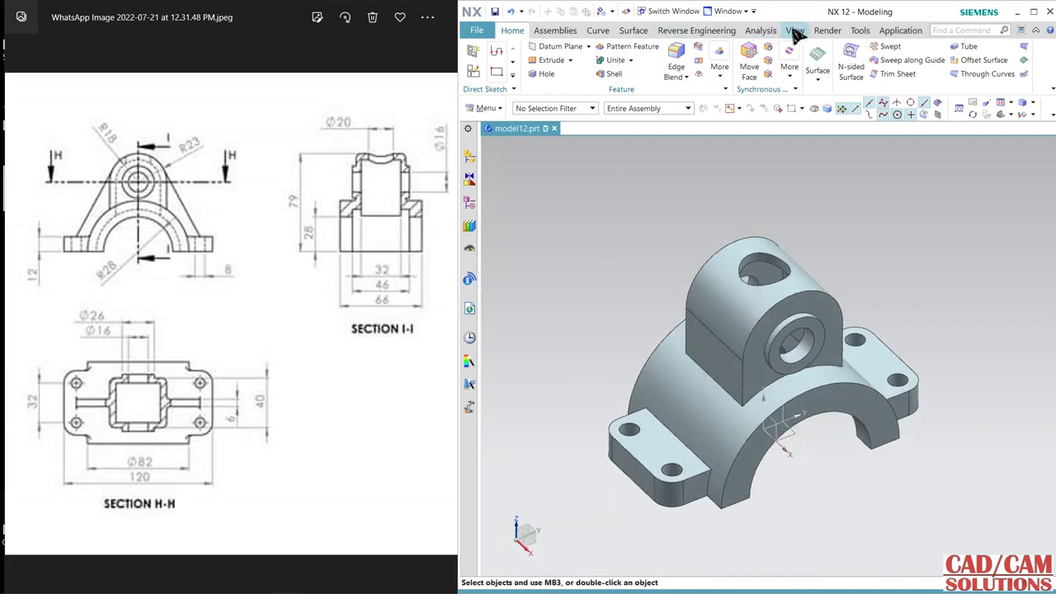
left_click(763, 31)
left_click(490, 65)
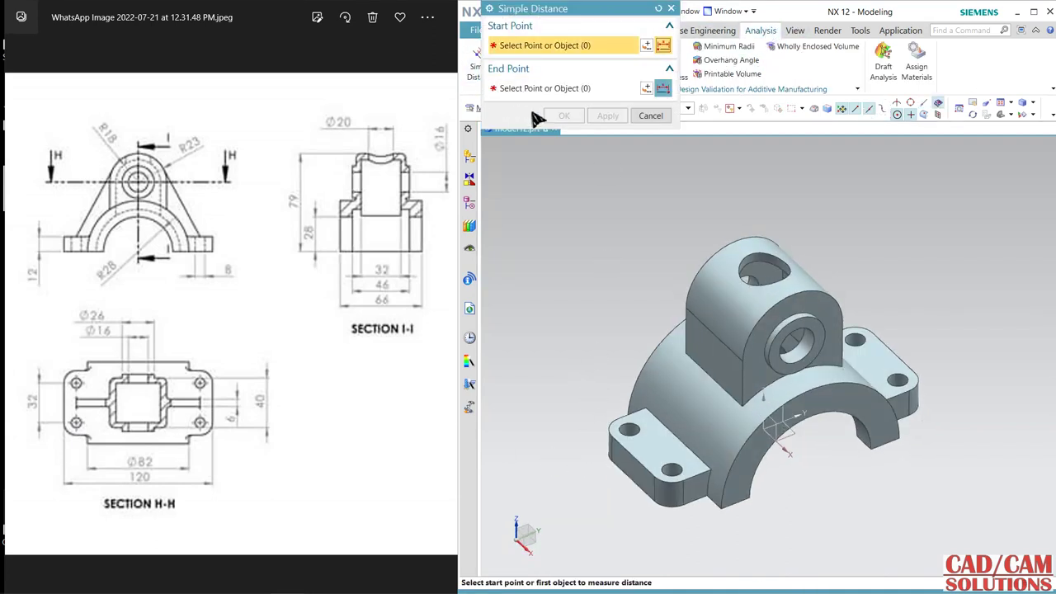
left_click(632, 431)
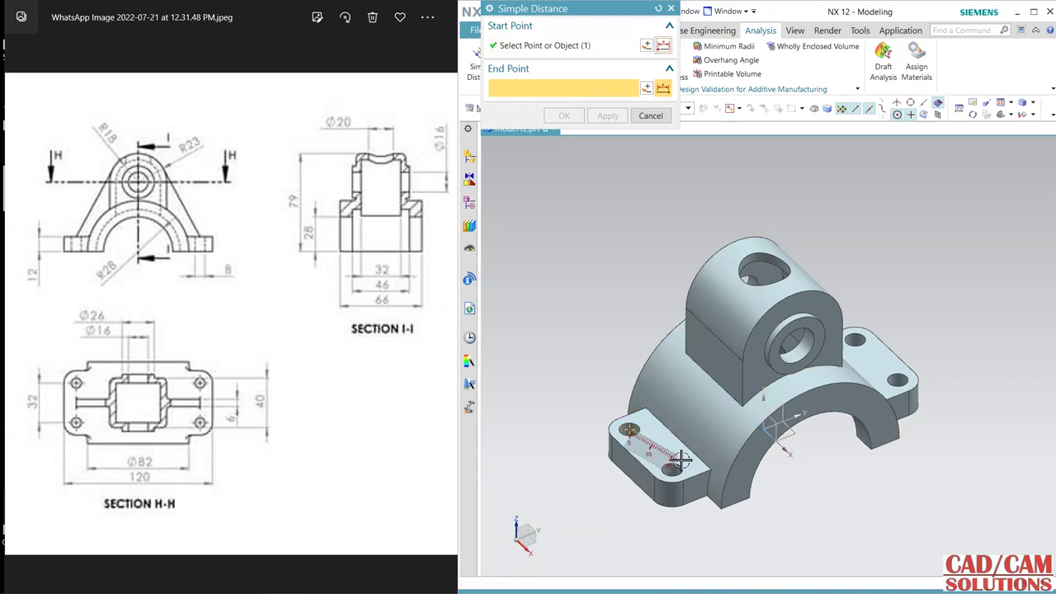
left_click(671, 469)
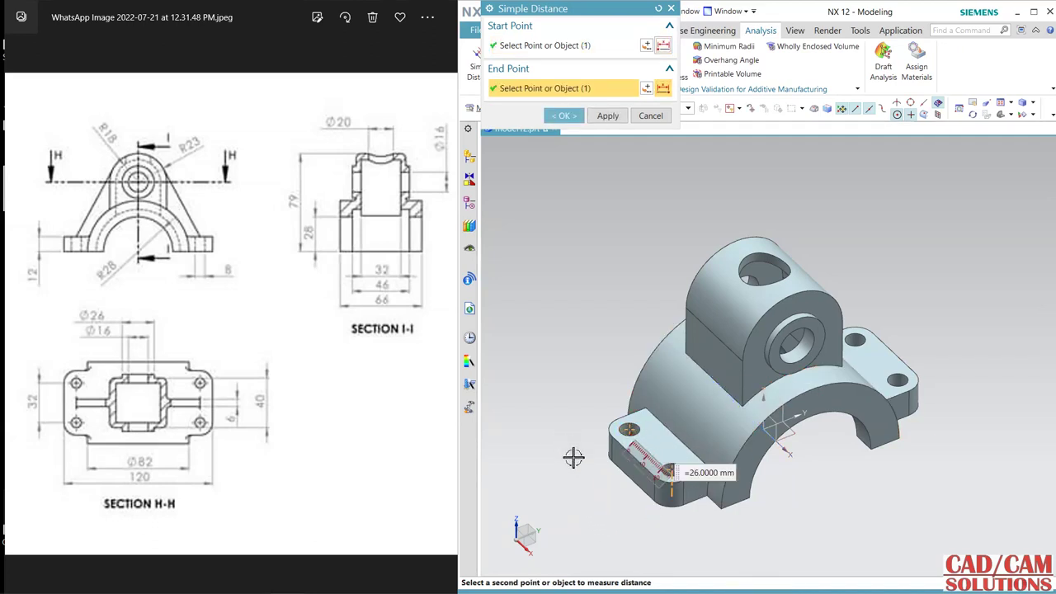
middle_click_drag(574, 458, 578, 467)
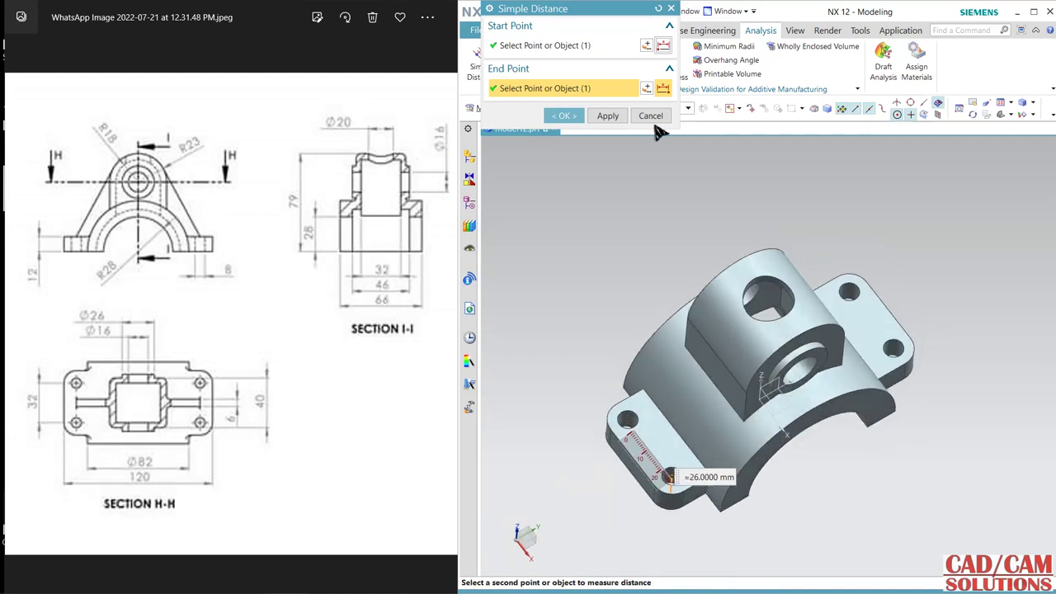
left_click(656, 117)
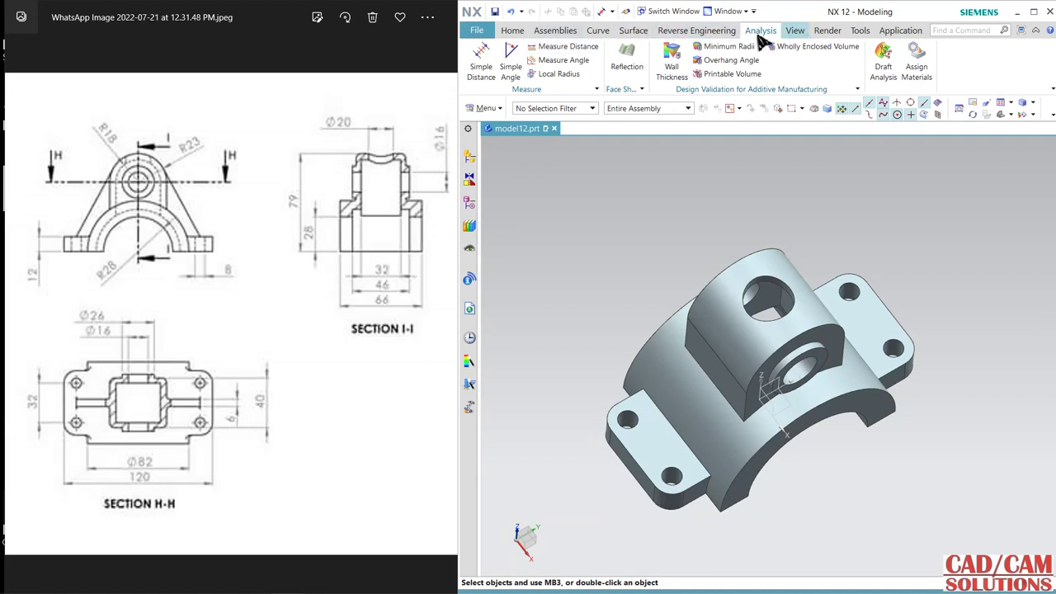
- Confirm the flange hole centres are 30 mm apart, then select Sketch (11) in the Part Navigator
left_click(566, 46)
left_click(577, 31)
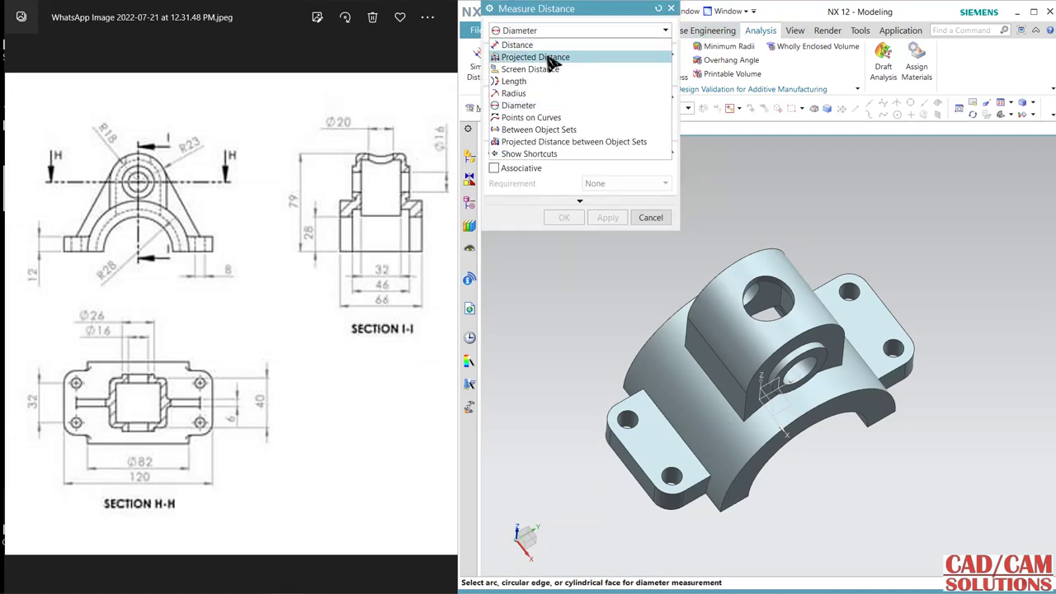
left_click(555, 45)
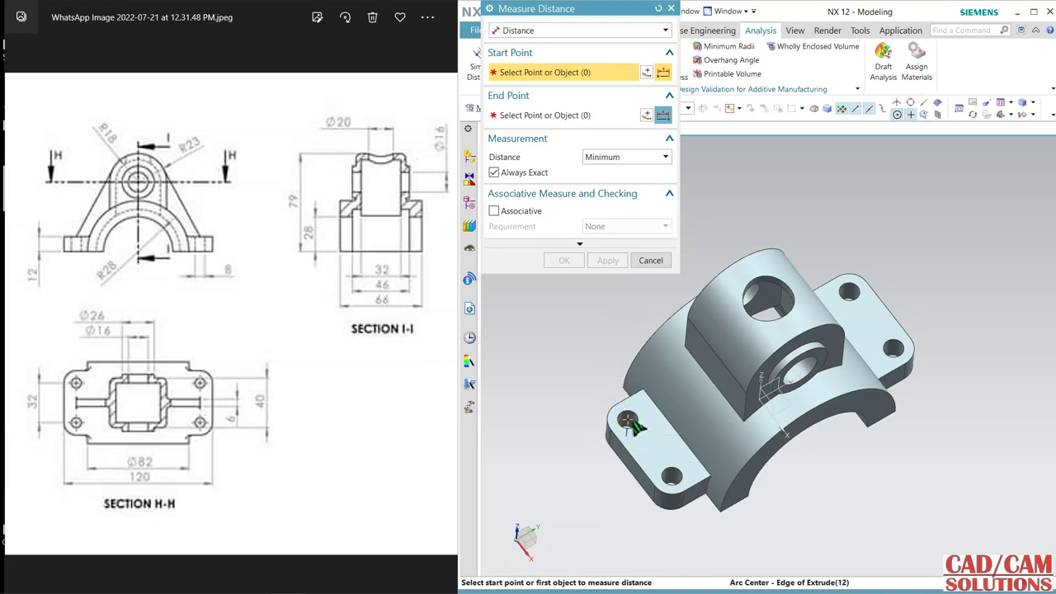
left_click(627, 419)
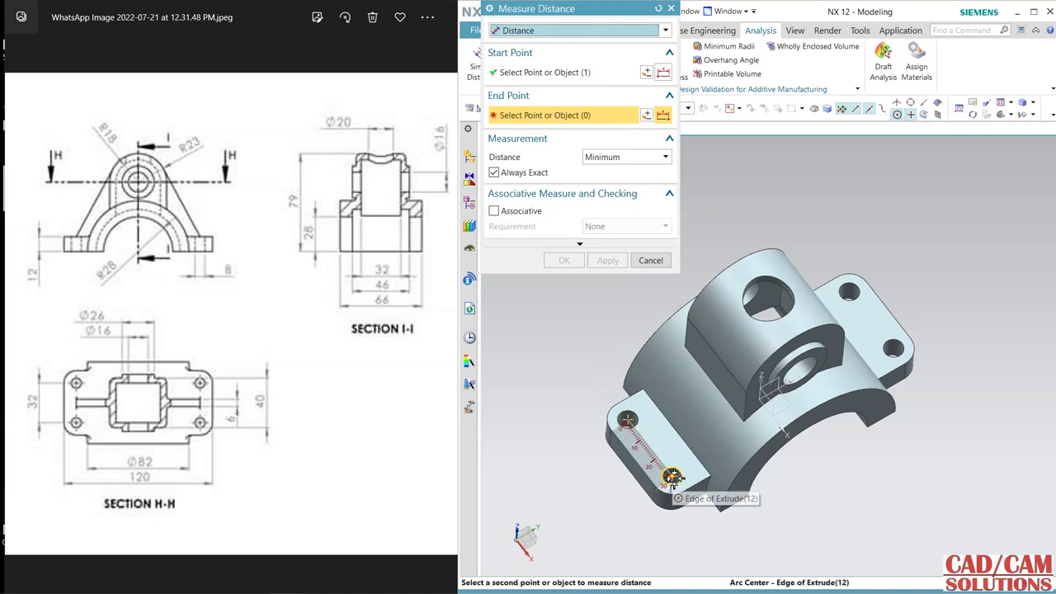
left_click(591, 496)
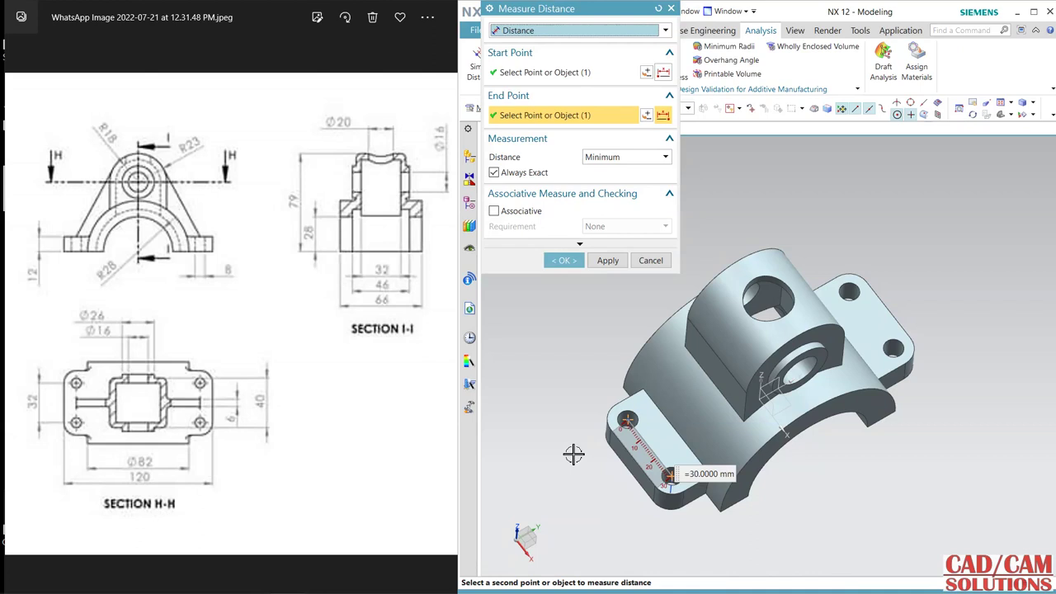
left_click(648, 261)
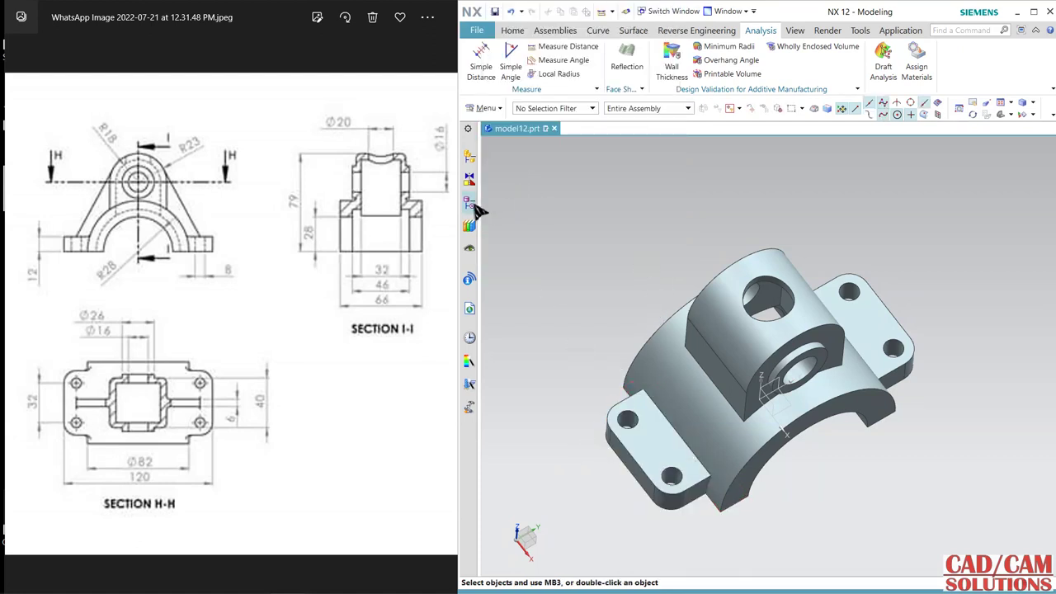
left_click(469, 201)
left_click(546, 358)
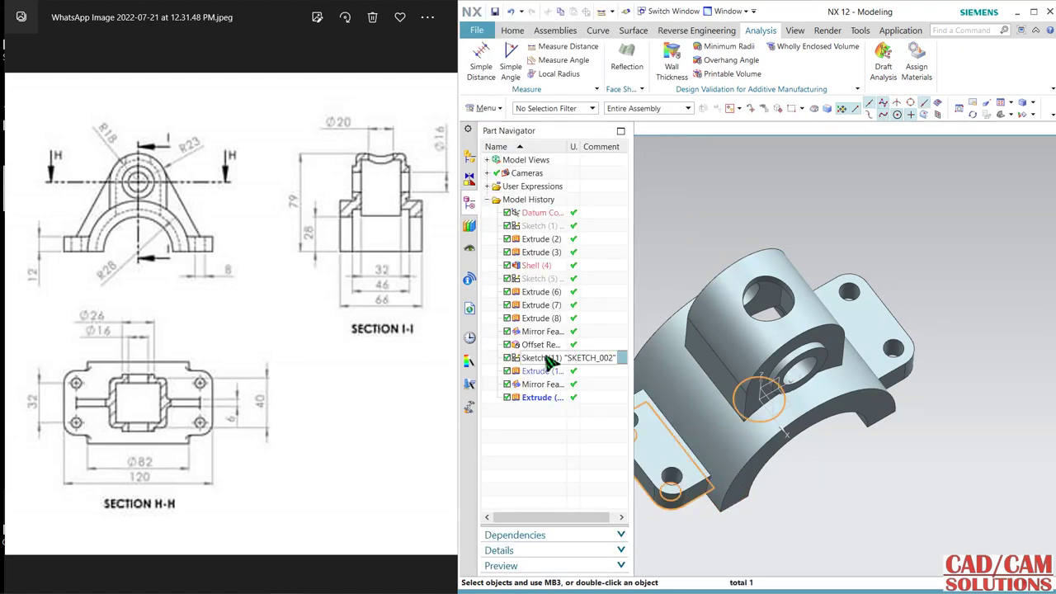
- In the flange sketch, change the left foot hole's radius from 8 to 7 mm
double_click(546, 360)
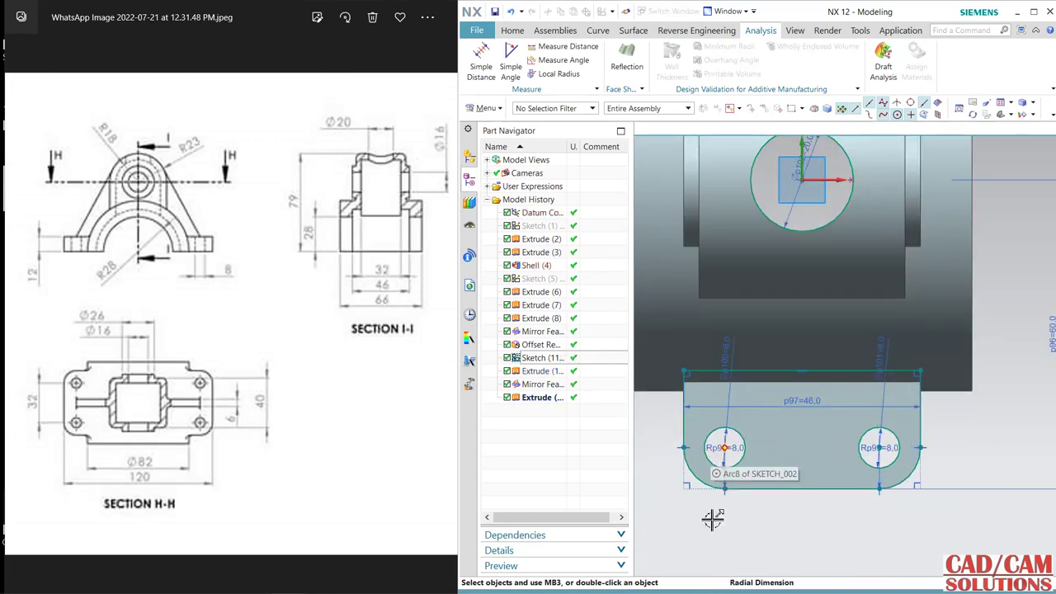
scroll(706, 520, "up", 3)
double_click(773, 371)
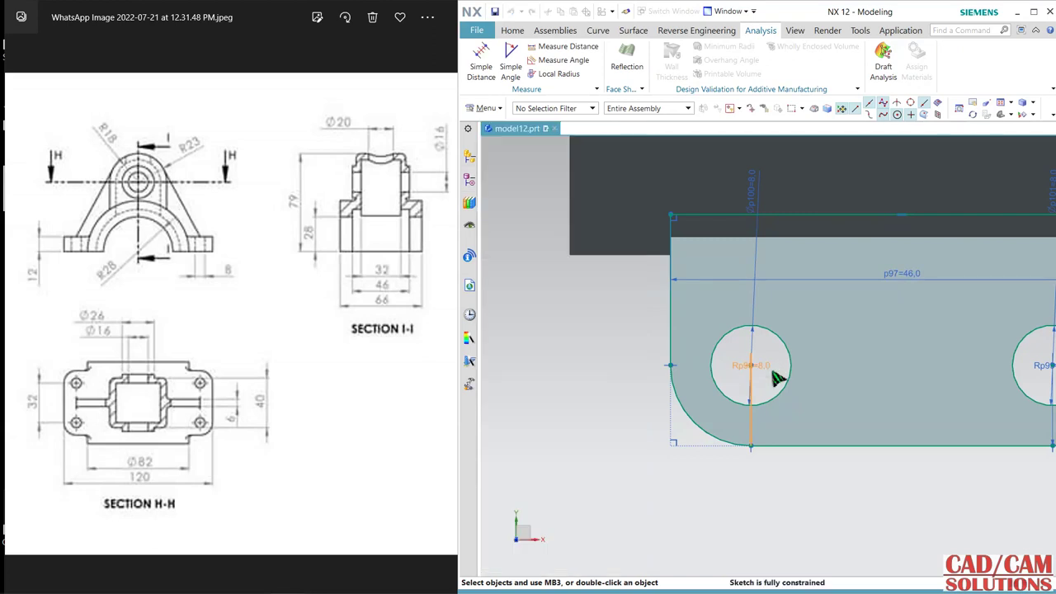
type("7")
key("Return")
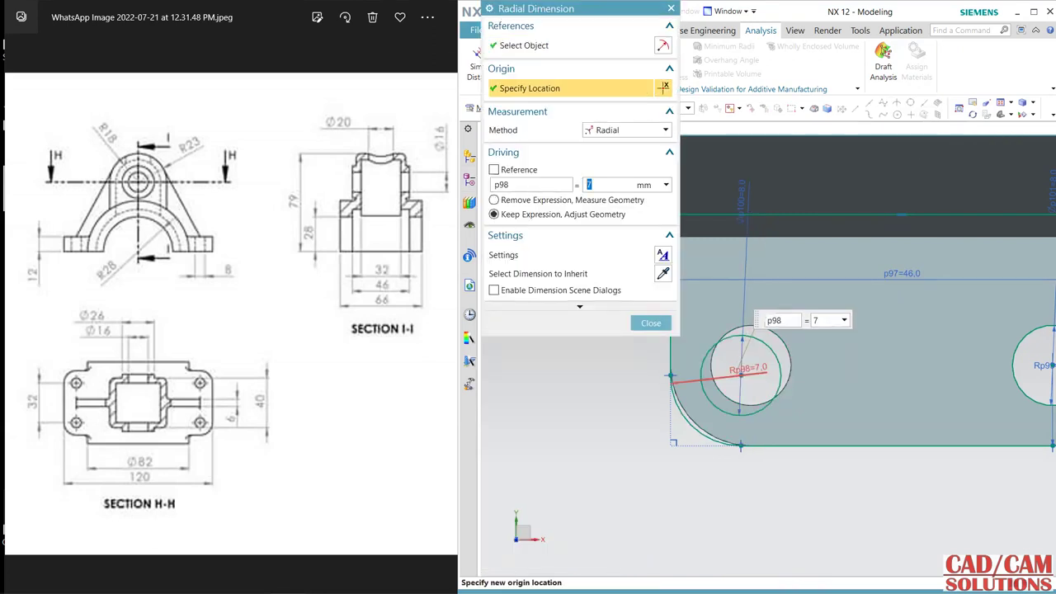
left_click(650, 323)
- Change the right foot hole's radius to 7 mm as well
scroll(680, 444, "down", 2)
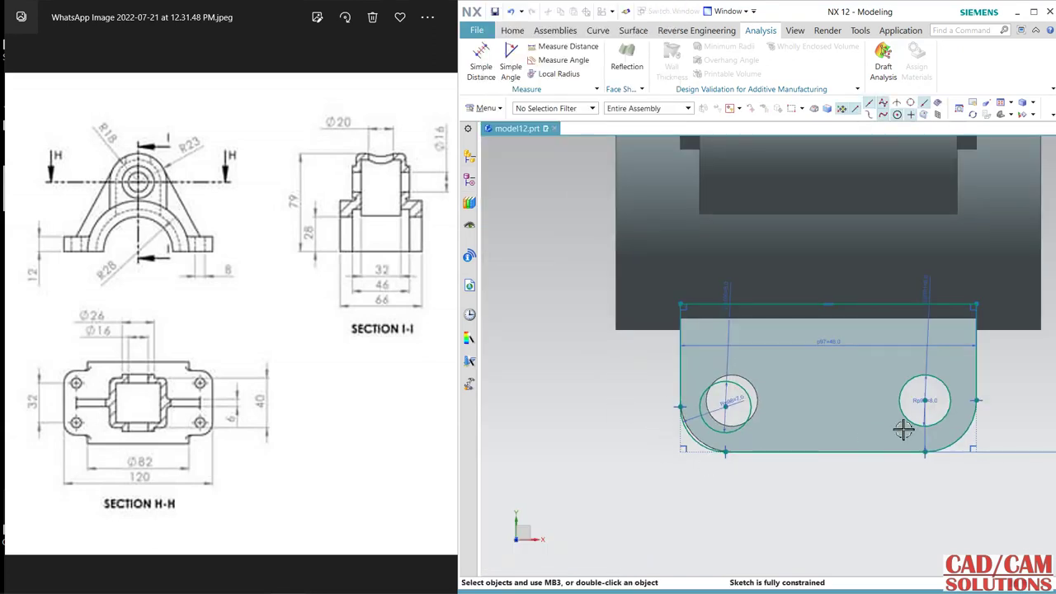
scroll(940, 397, "up", 2)
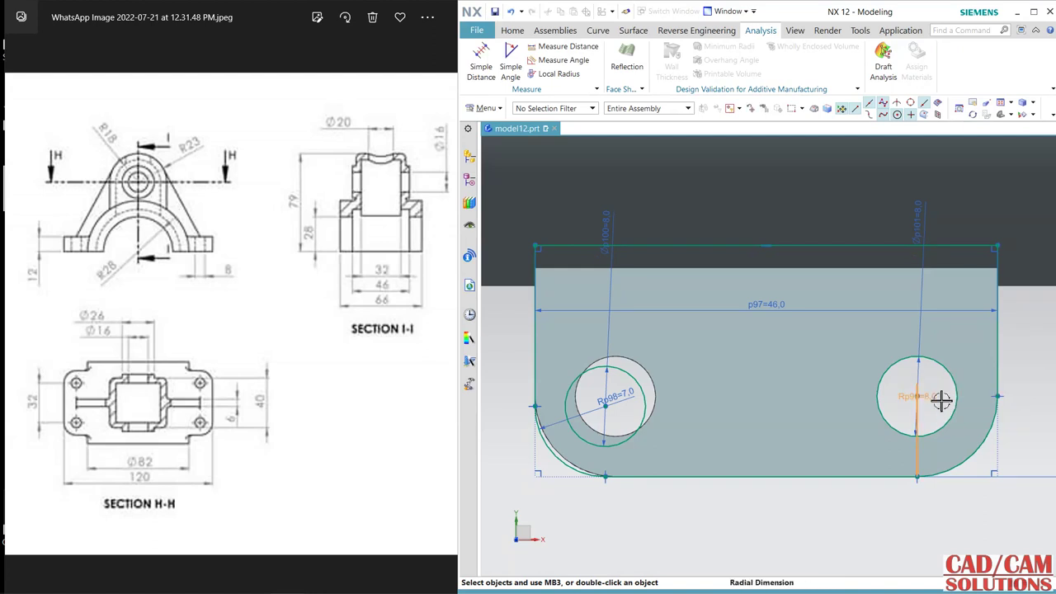
double_click(941, 399)
type("7")
key("Return")
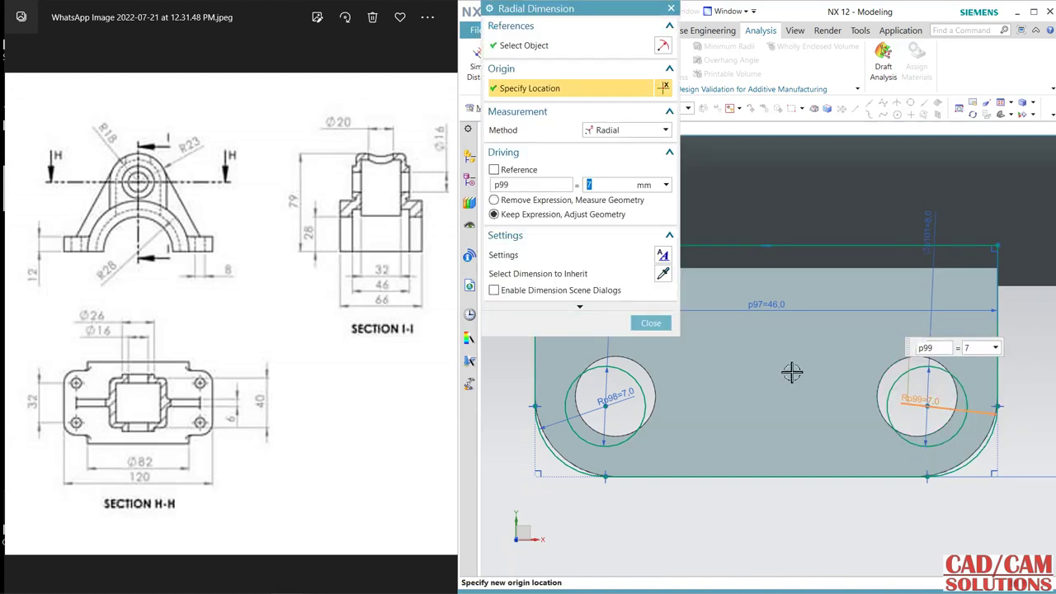
left_click(650, 322)
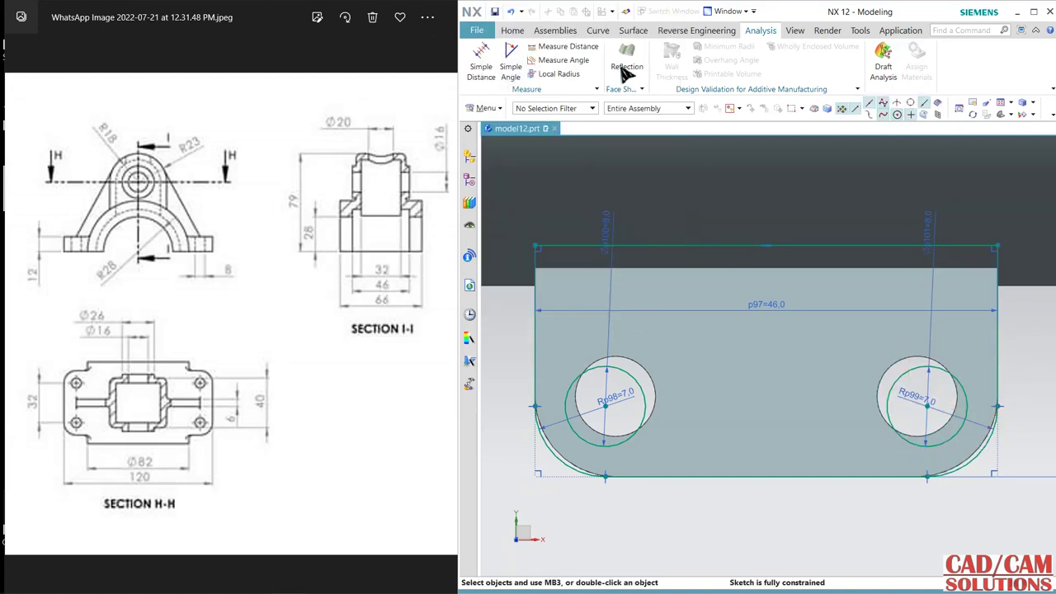
left_click(512, 30)
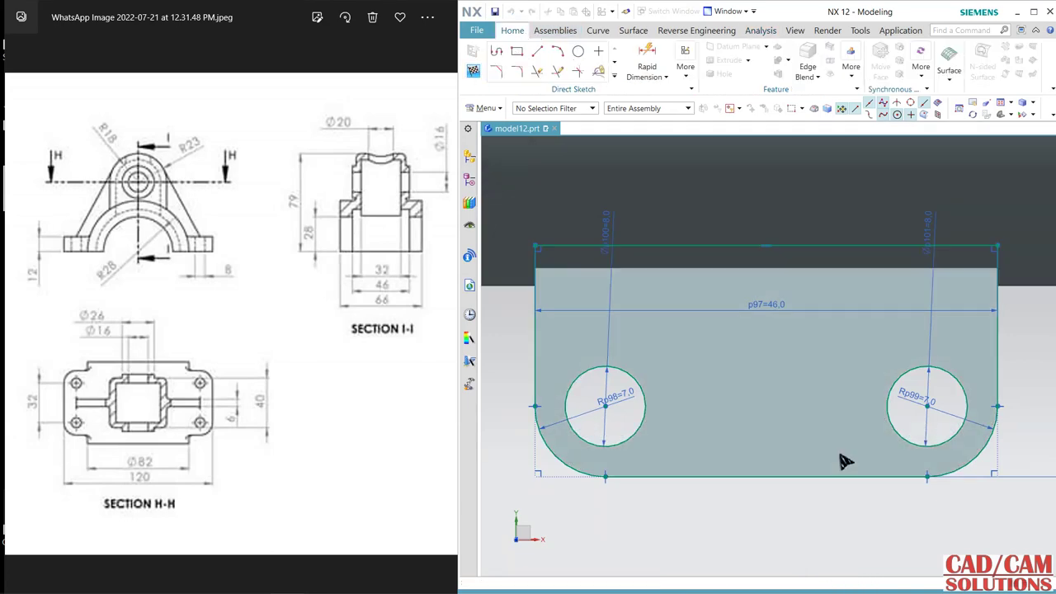
- Finish the sketch, verify one foot's two hole centres measure 32 mm apart, and orbit to the front
key("ctrl+q")
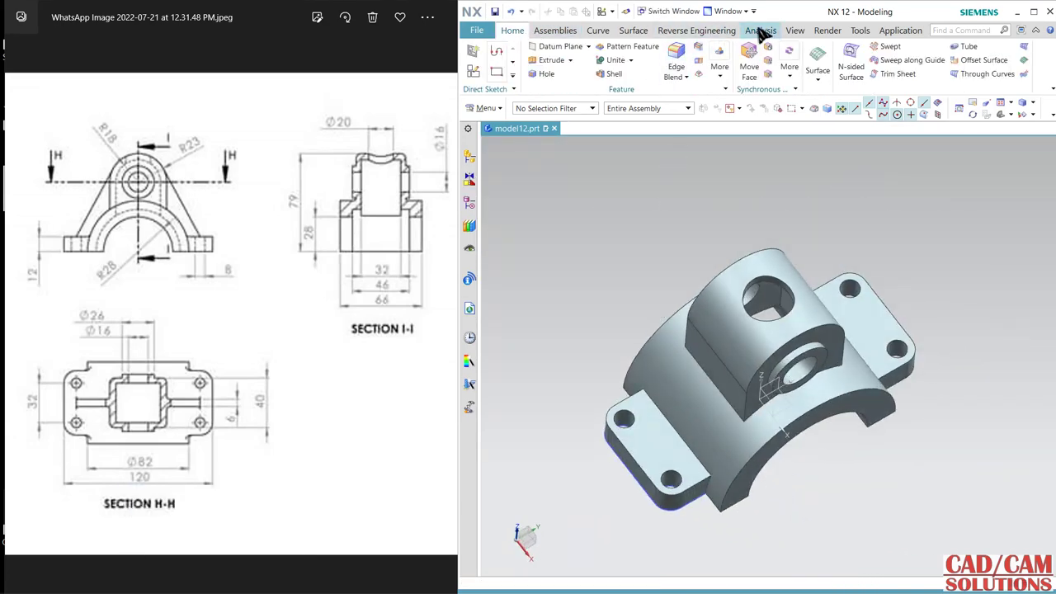
left_click(761, 30)
left_click(564, 61)
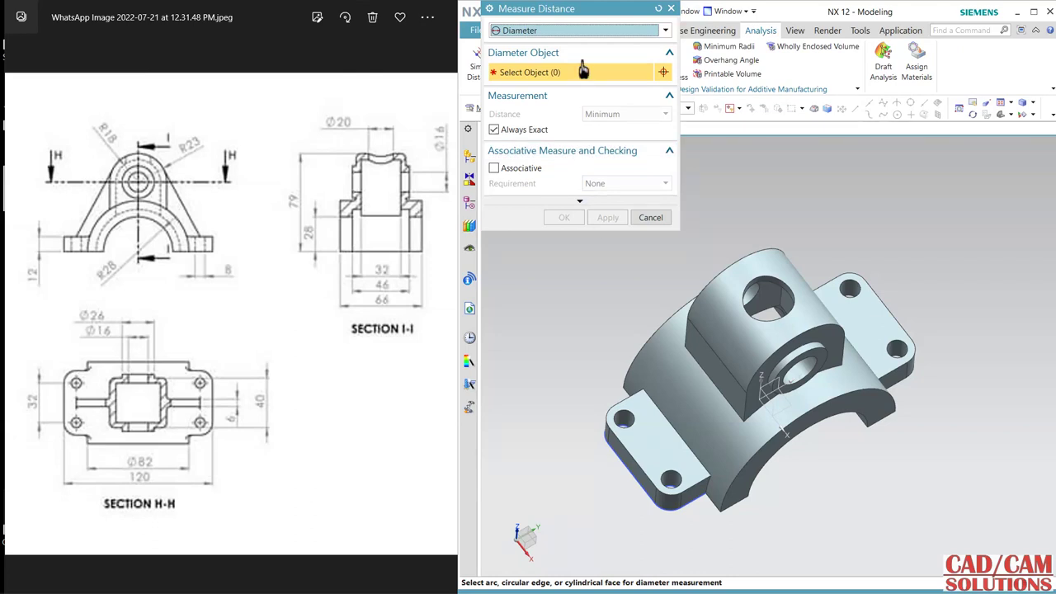
left_click(590, 32)
left_click(594, 42)
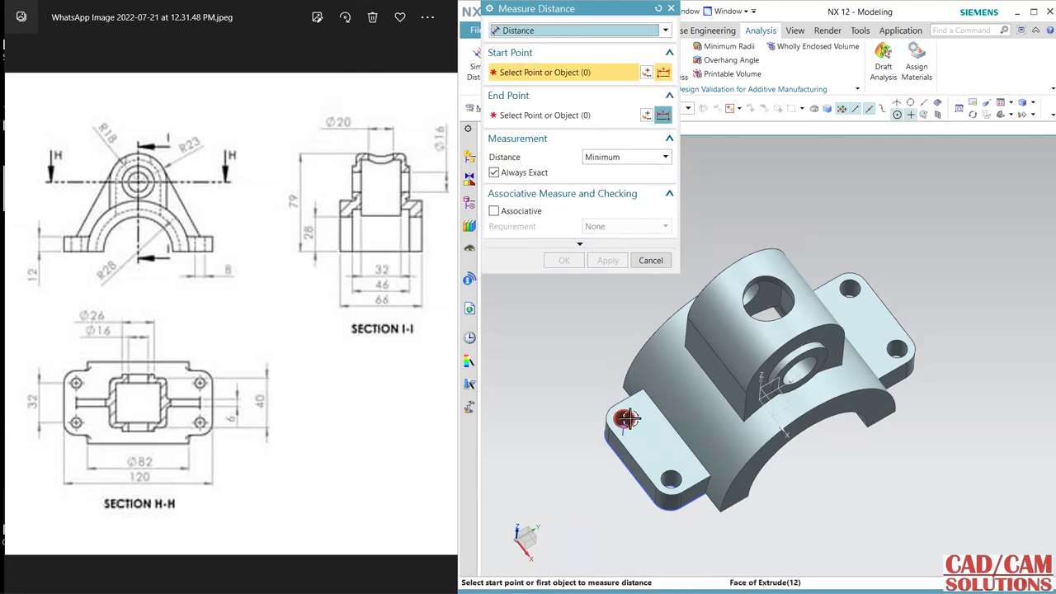
left_click(625, 419)
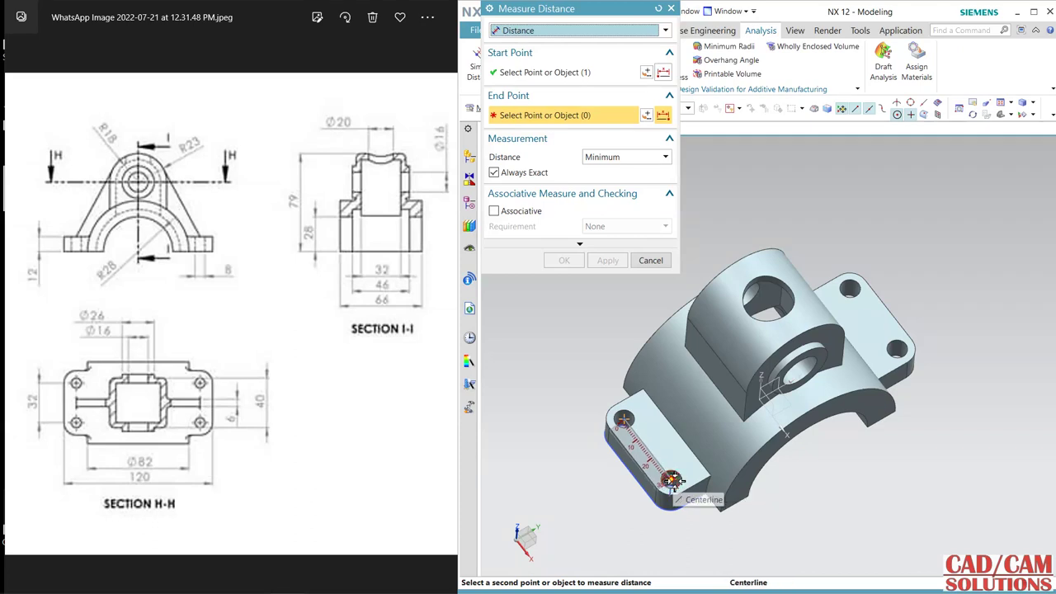
left_click(673, 480)
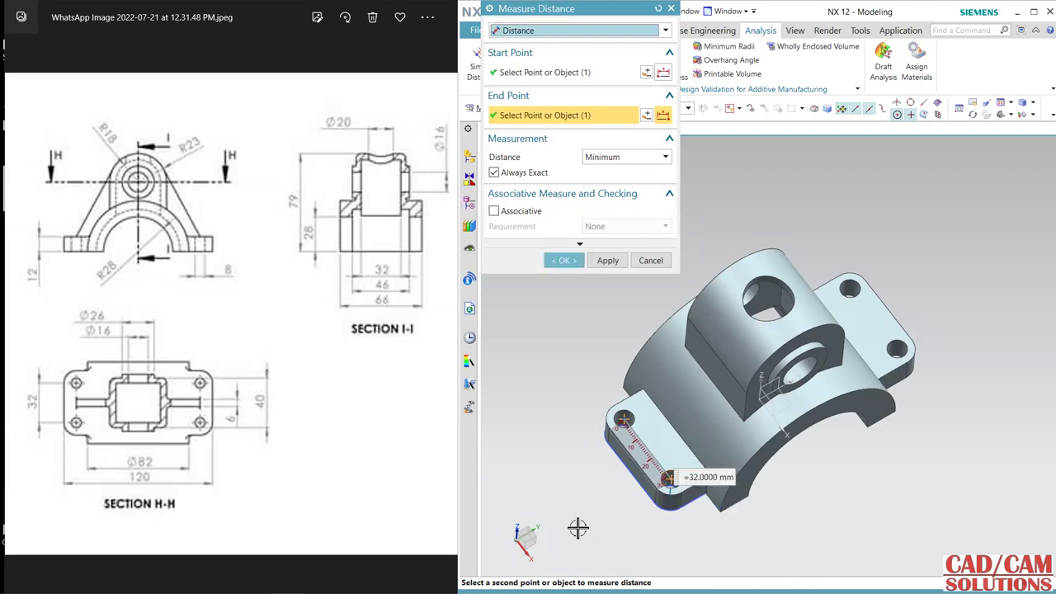
left_click(649, 261)
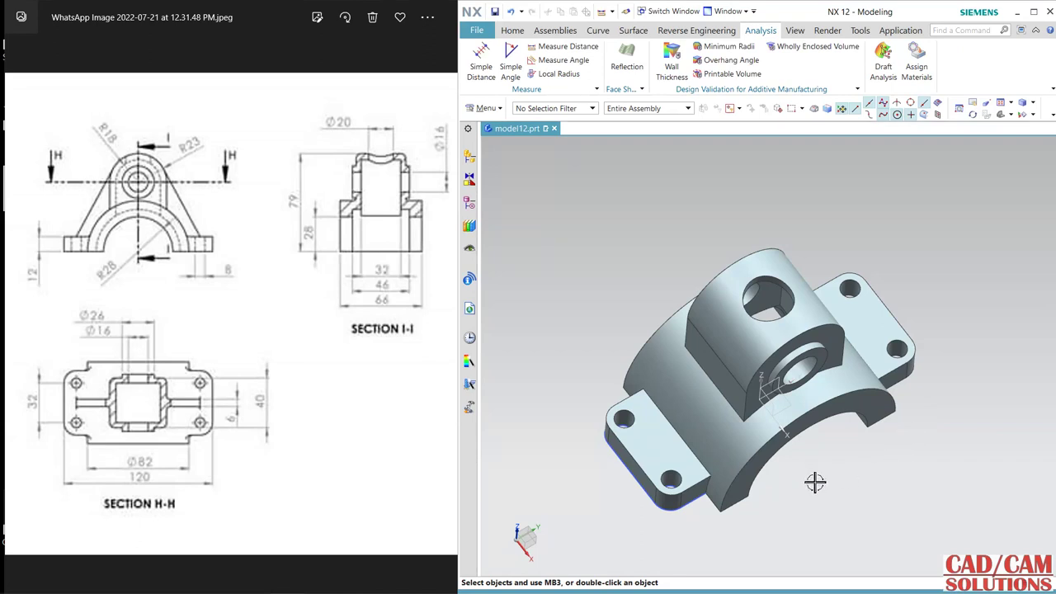
middle_click_drag(815, 482, 818, 465)
scroll(768, 488, "up", 2)
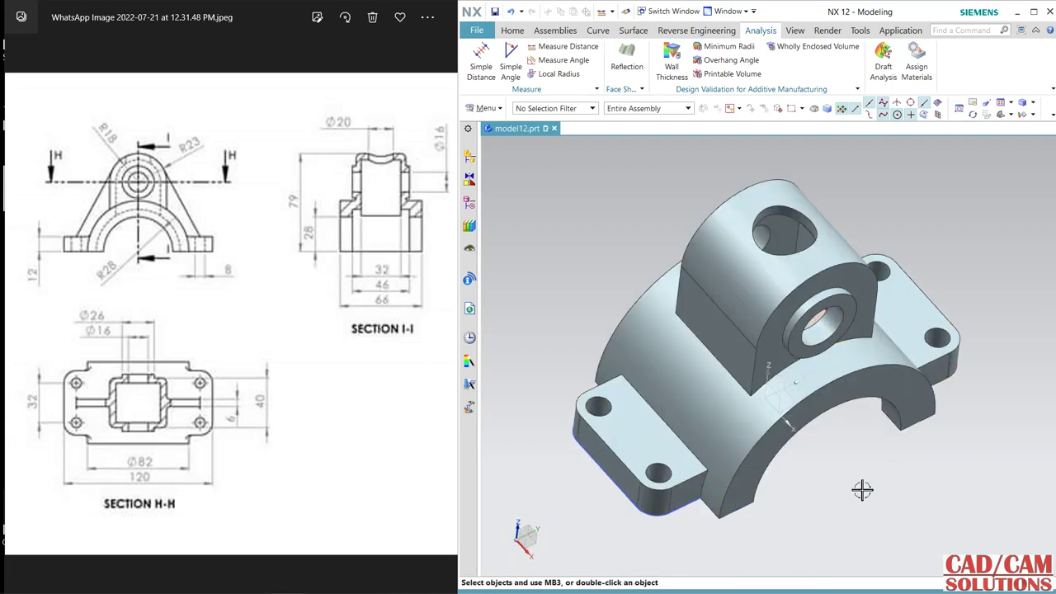
middle_click_drag(863, 490, 842, 464)
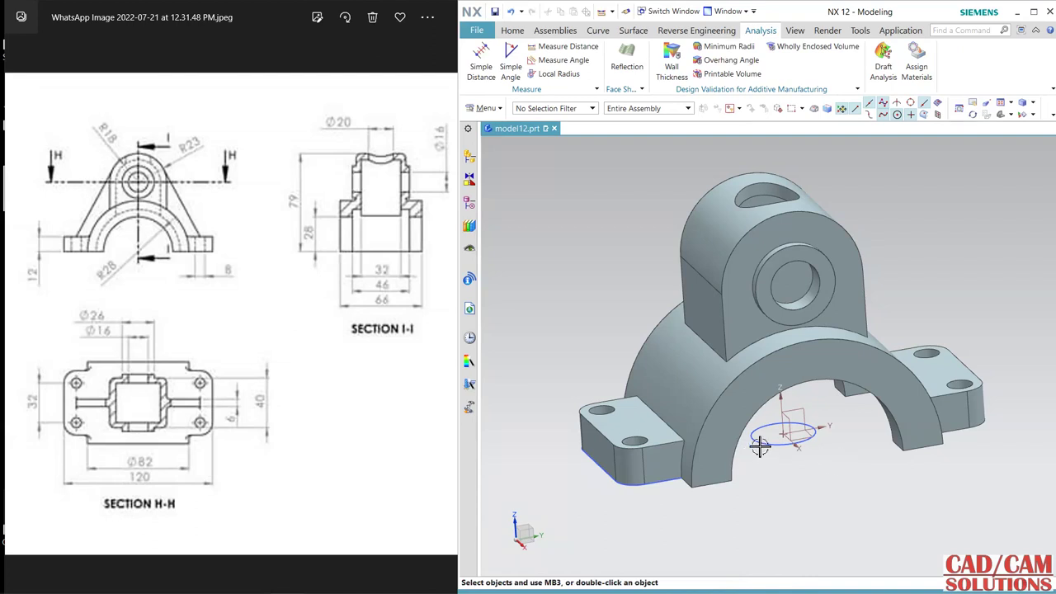
- Sketch one slanted line on the YZ datum plane from the boss's top arc to the left lug
left_click(513, 30)
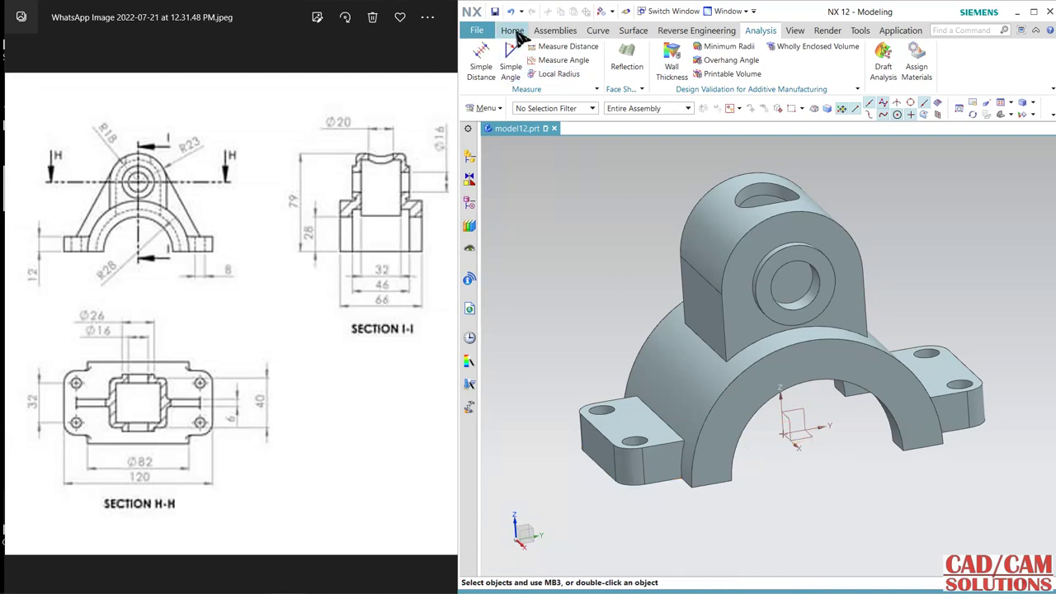
left_click(485, 71)
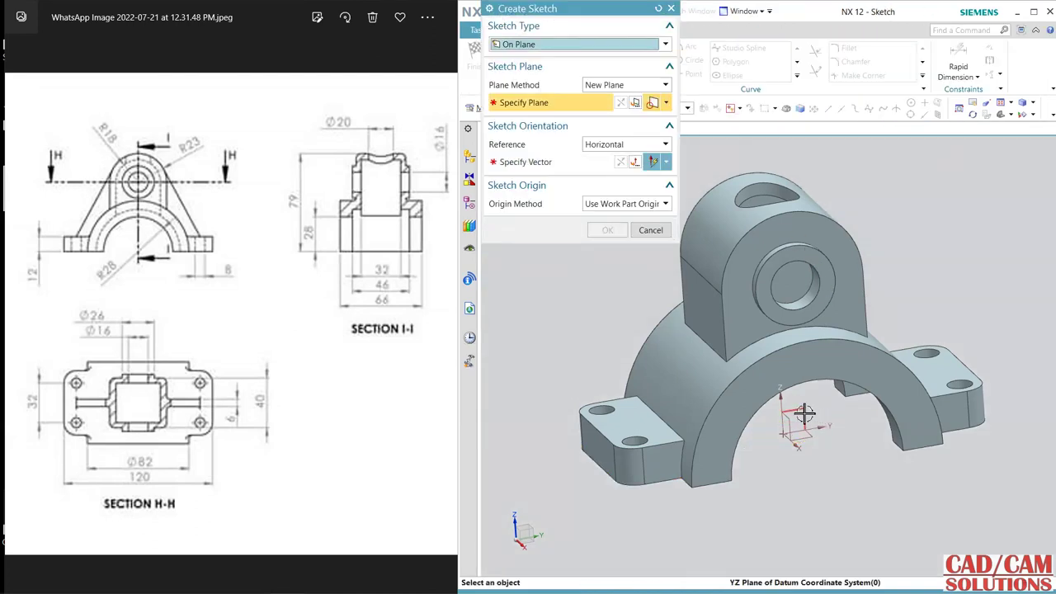
left_click(801, 415)
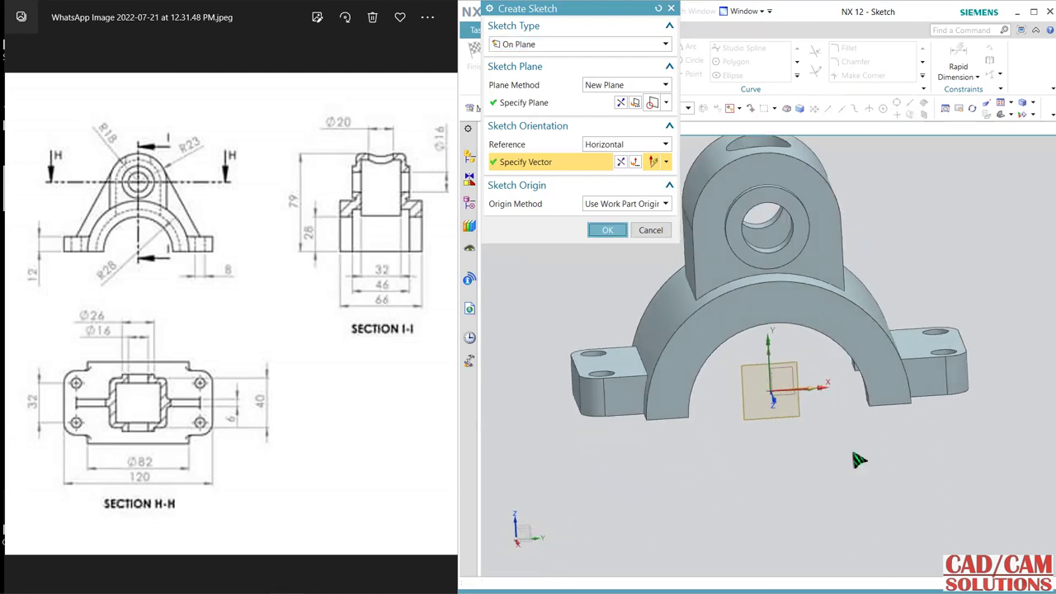
middle_click(792, 463)
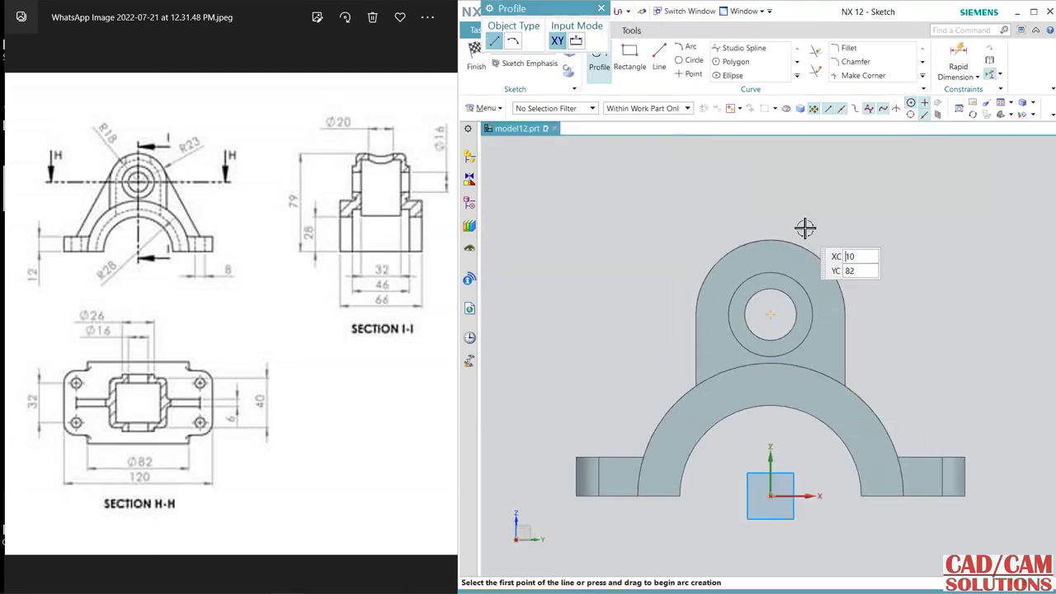
left_click(659, 58)
left_click(701, 286)
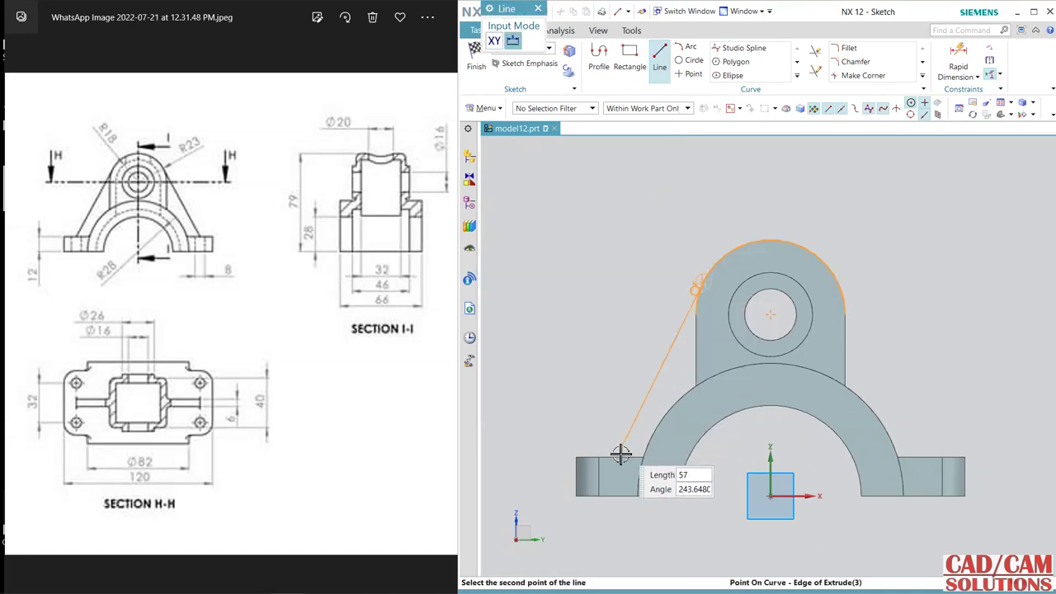
left_click(600, 457)
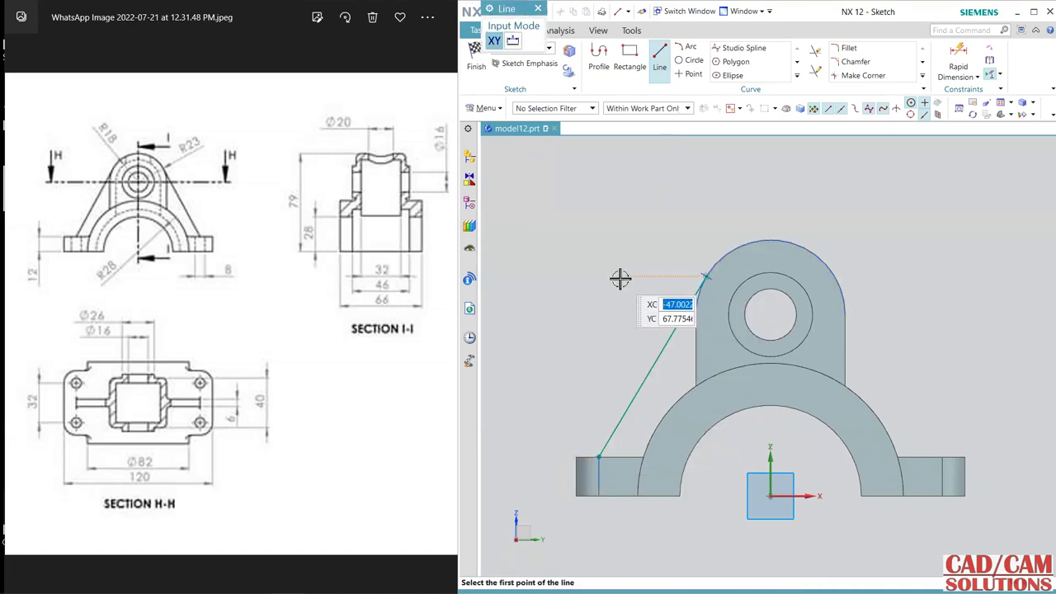
key("Escape")
left_click(487, 68)
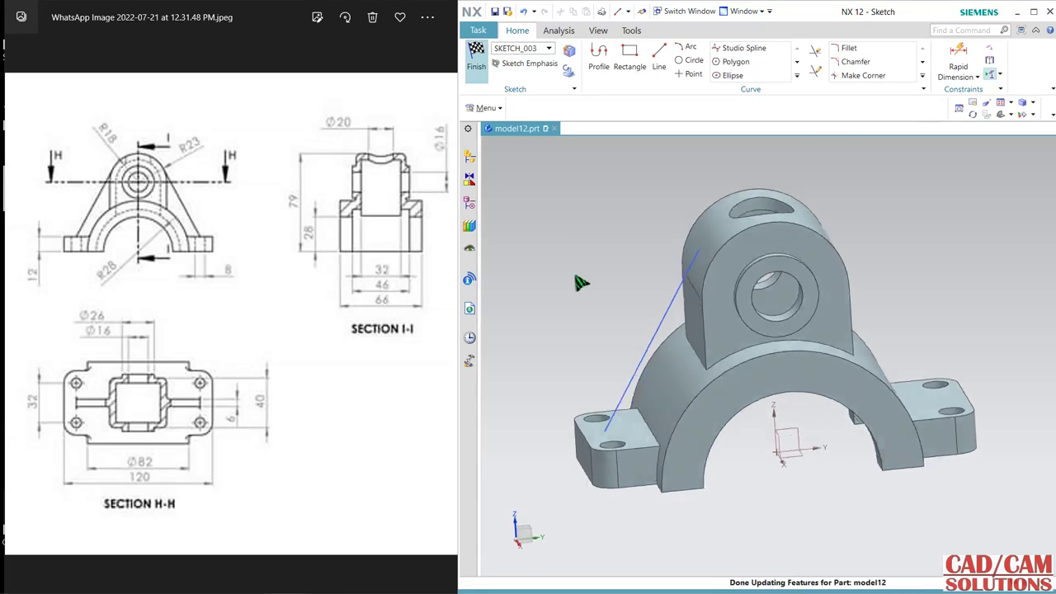
- Add a 6 mm symmetric rib along the slanted sketch line, merged with the body
left_click(550, 61)
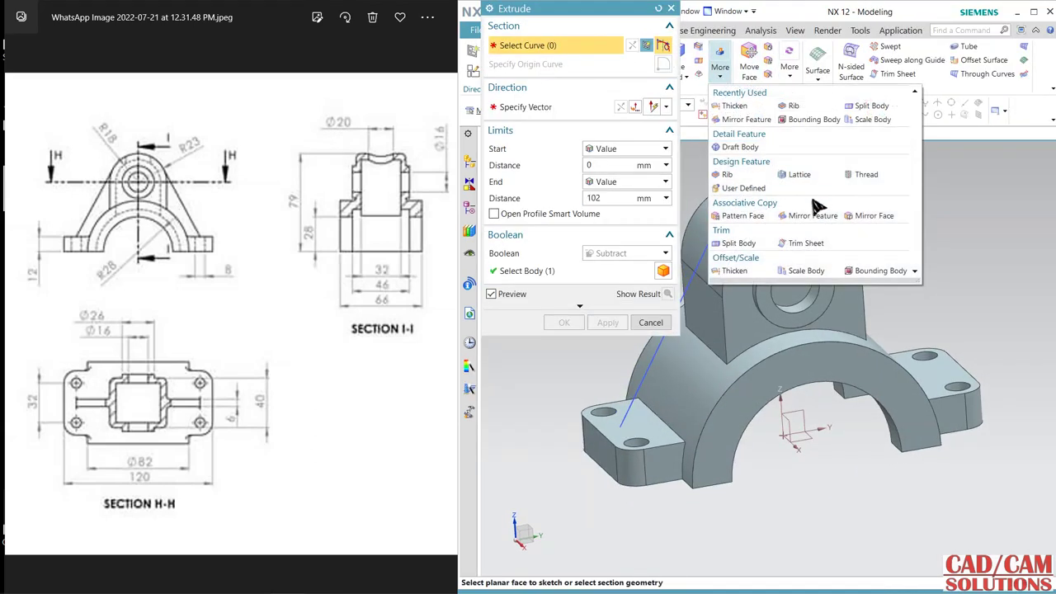
left_click(729, 174)
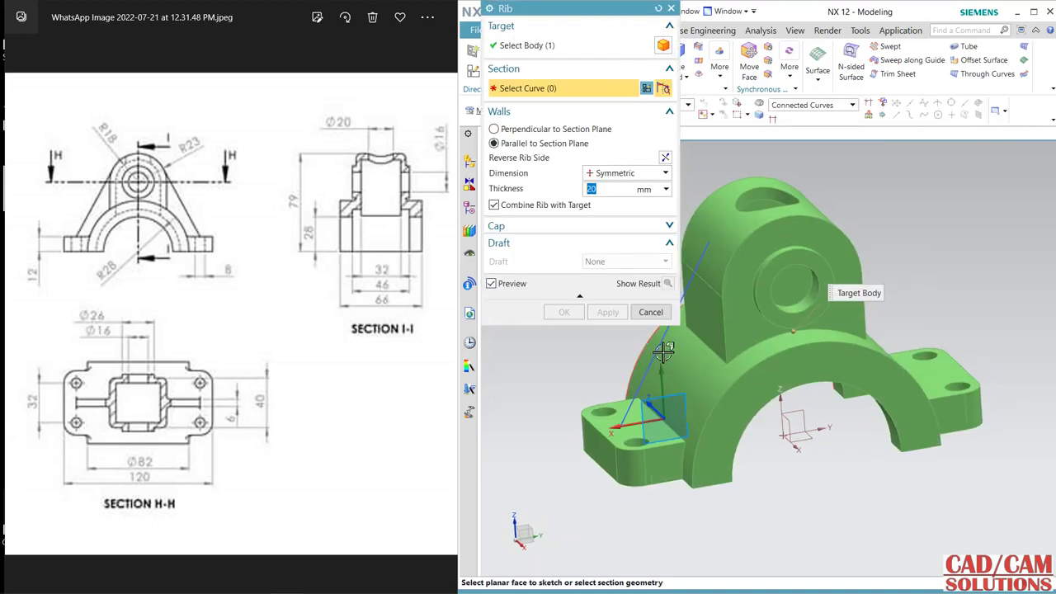
left_click(662, 342)
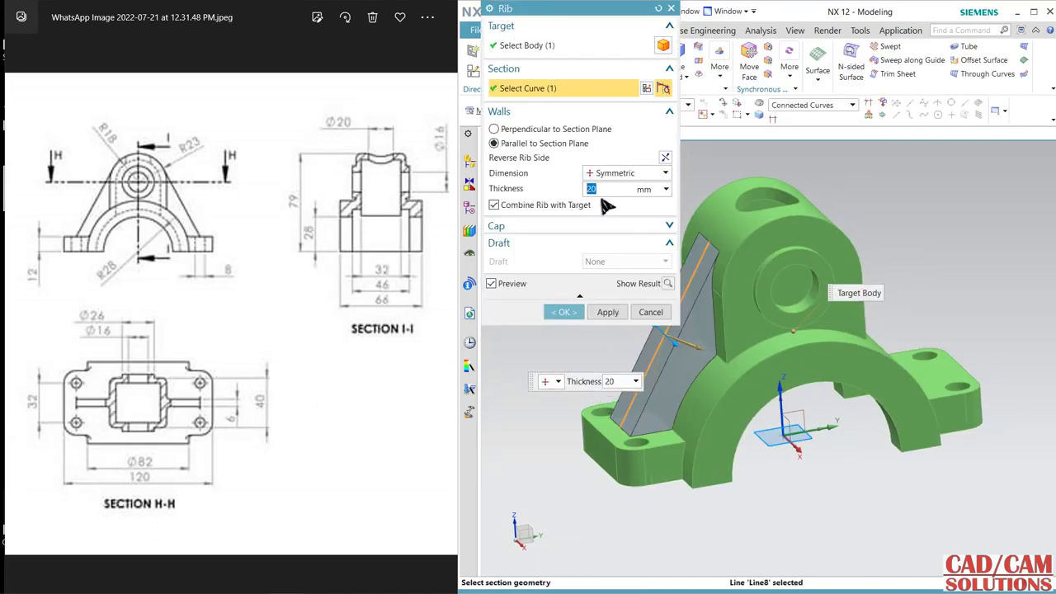
type("6")
key("Return")
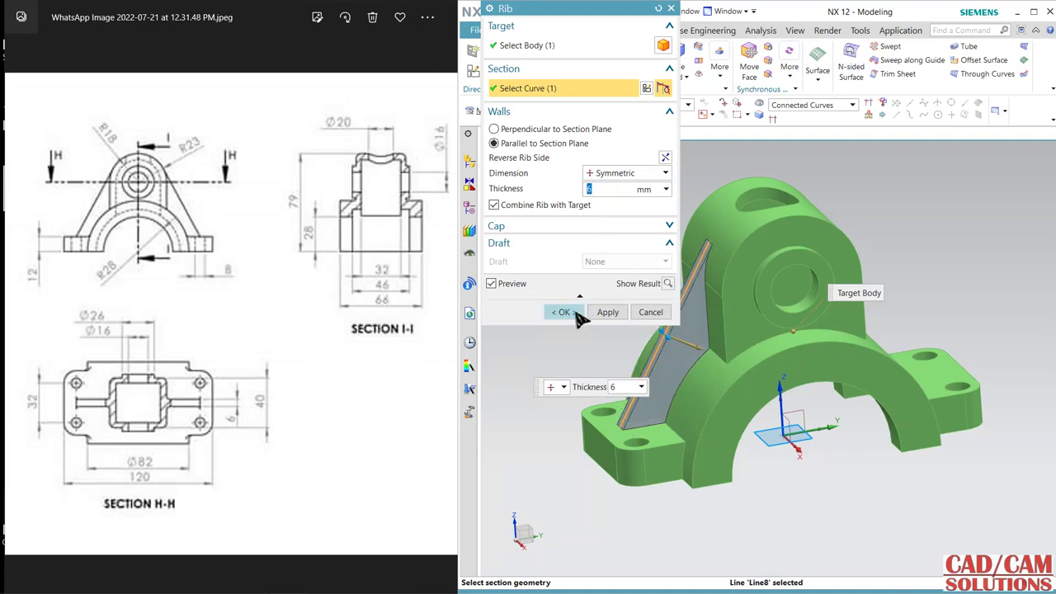
left_click(573, 313)
- Select Rib (16) and its sketch in the Part Navigator
left_click(470, 202)
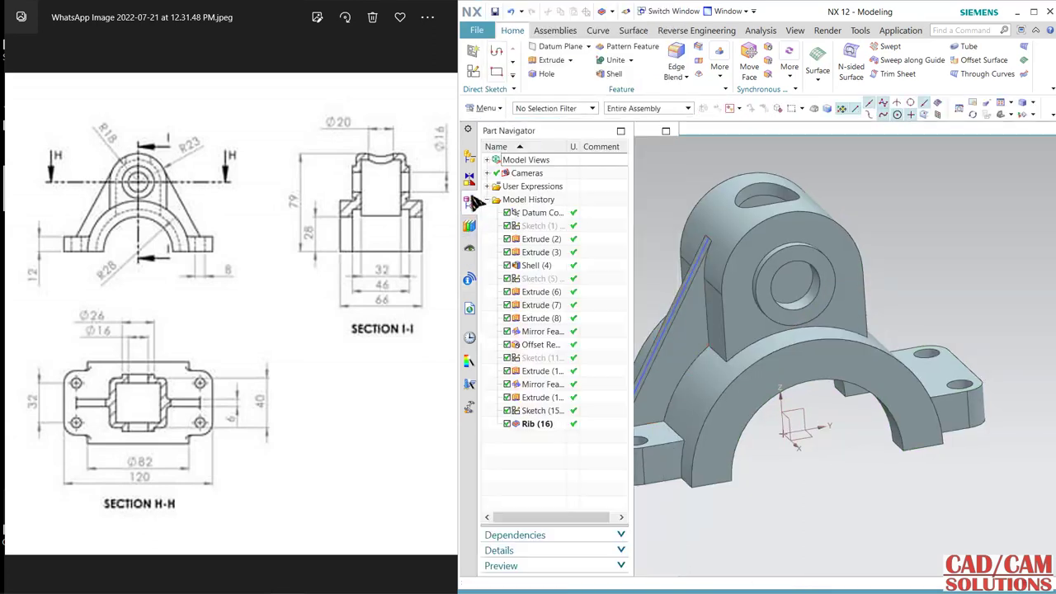
left_click(544, 423)
left_click(576, 410, "ctrl")
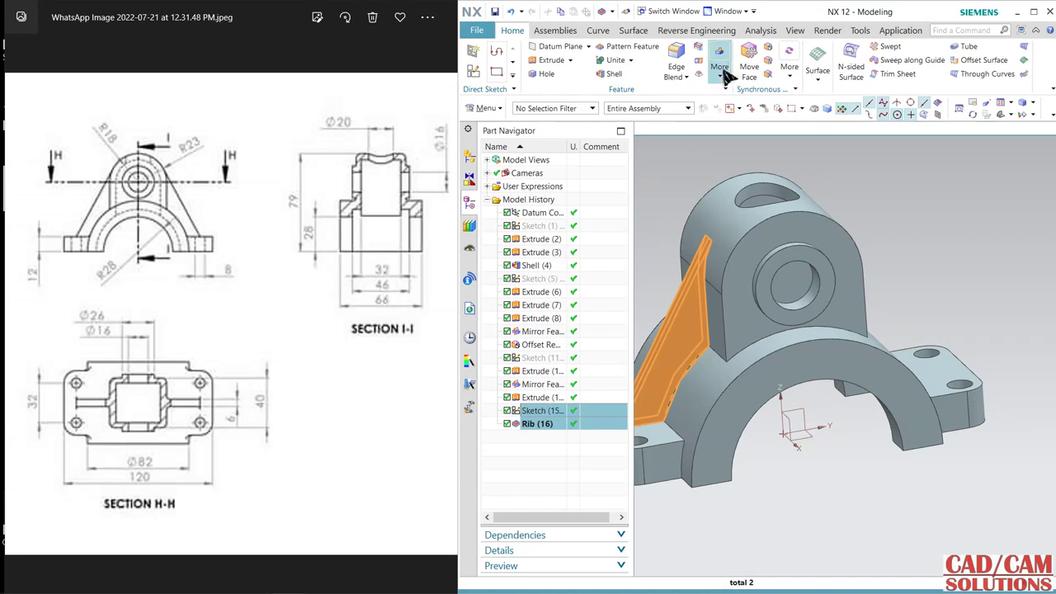
- Mirror Rib (16) and its sketch across the XZ datum plane, then orbit to check
left_click(720, 70)
left_click(812, 218)
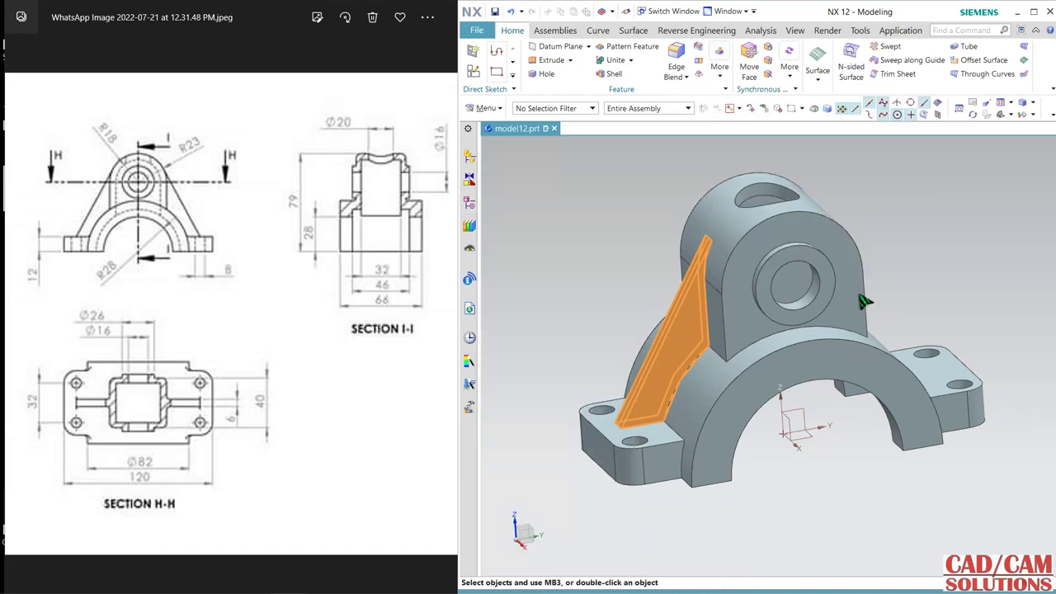
left_click(795, 431)
left_click(564, 383)
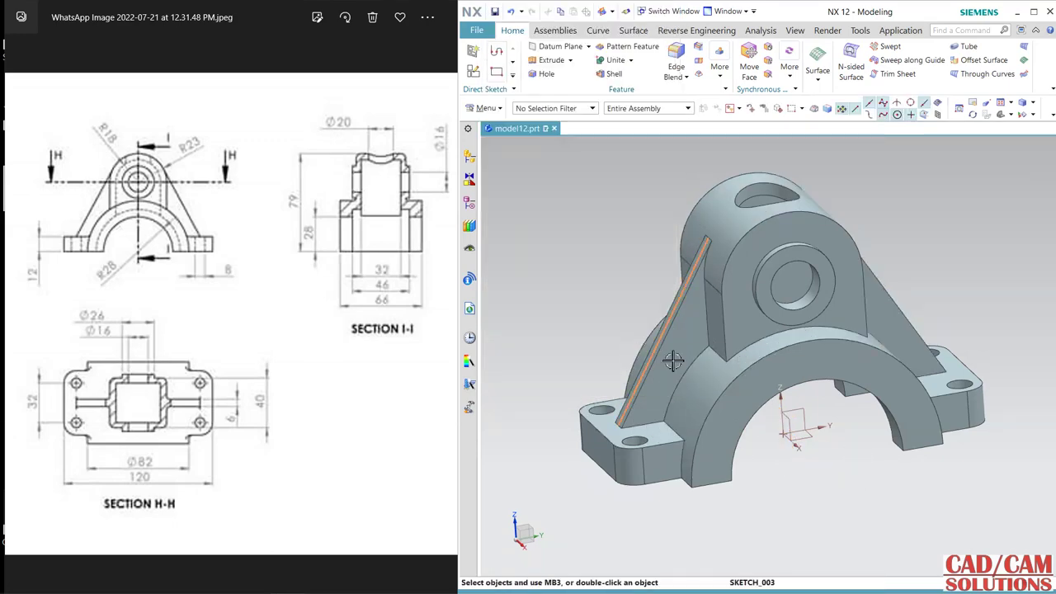
mouse_move(864, 467)
middle_mouse_down()
mouse_move(787, 455)
mouse_move(837, 454)
mouse_move(861, 476)
middle_mouse_up()
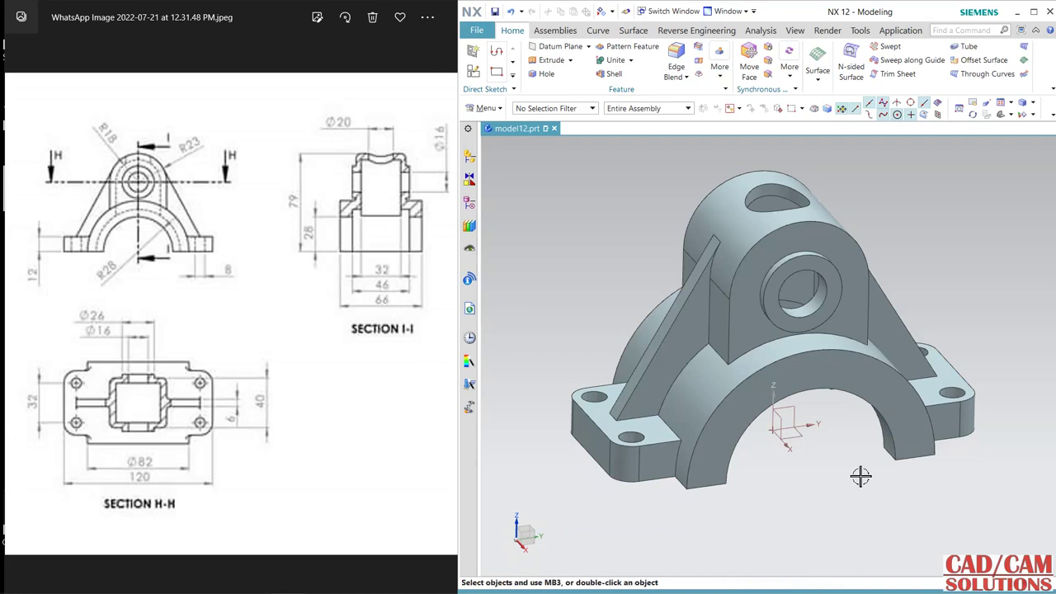
- Blend the back and front arch edges of the bearing opening with a 2 mm radius
left_click(677, 64)
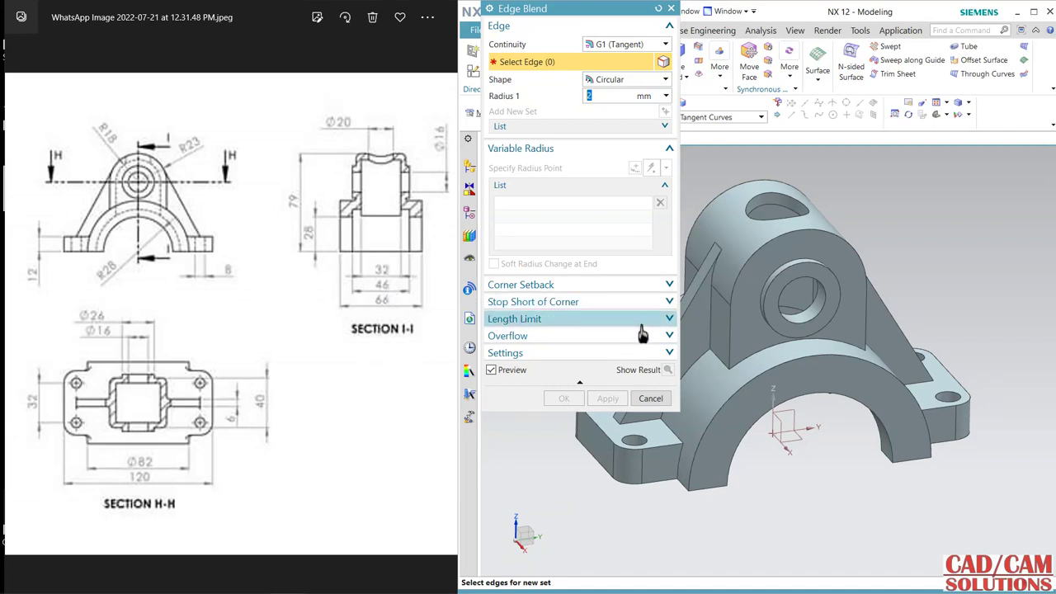
left_click(850, 360)
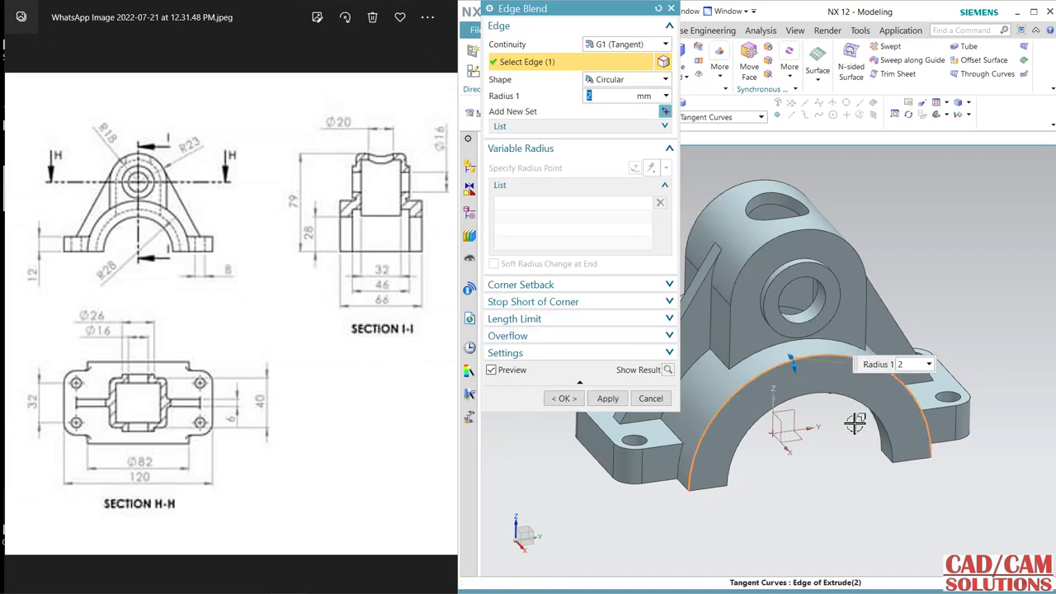
middle_click_drag(806, 467, 796, 410)
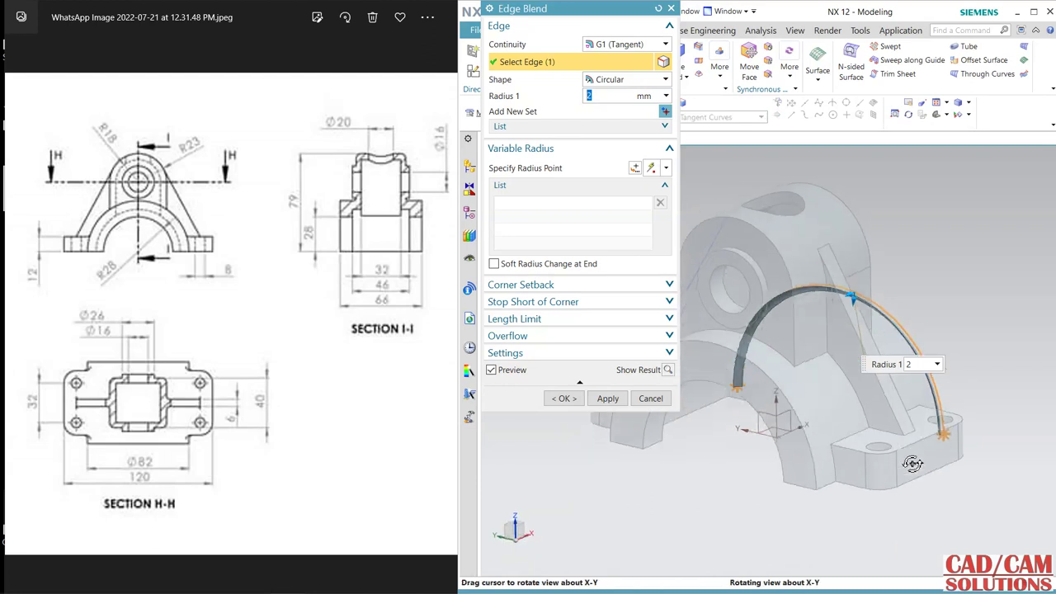
left_click(794, 410)
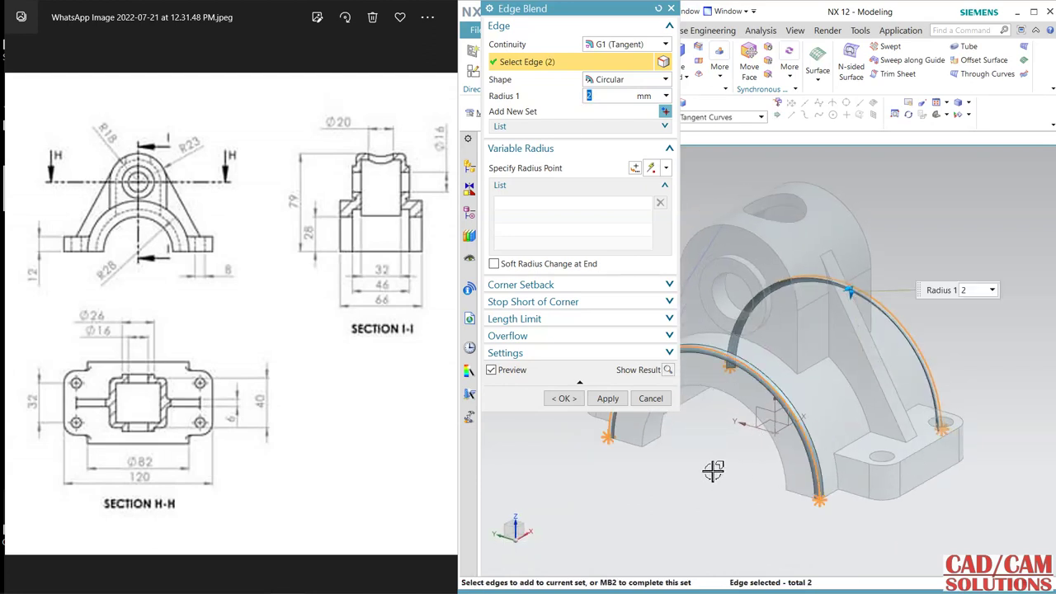
left_click(607, 400)
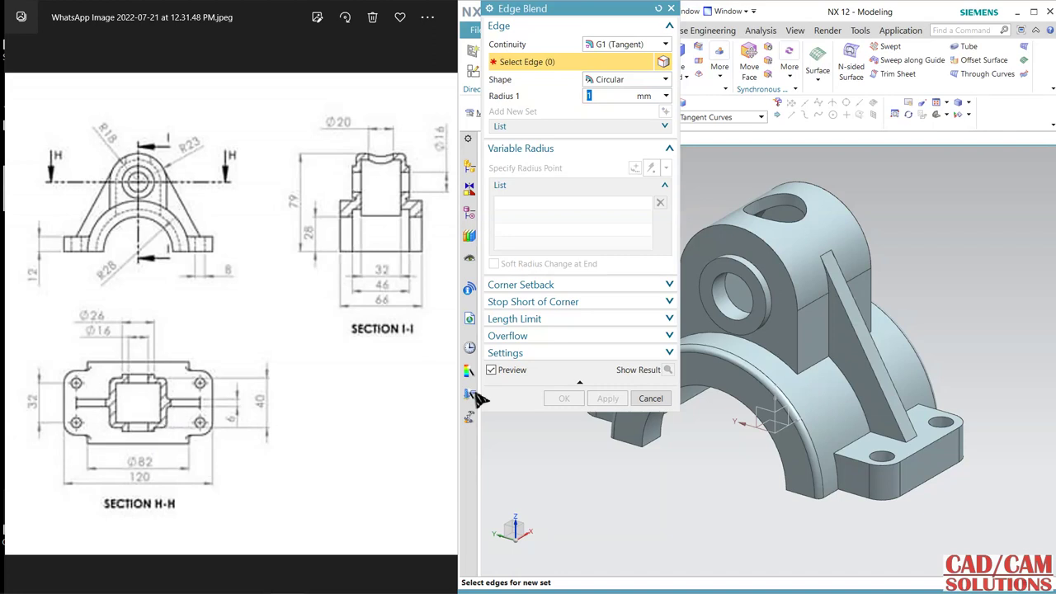
- Select the upright, rib and base edges on the near and far sides for a 1 mm blend
left_click(796, 355)
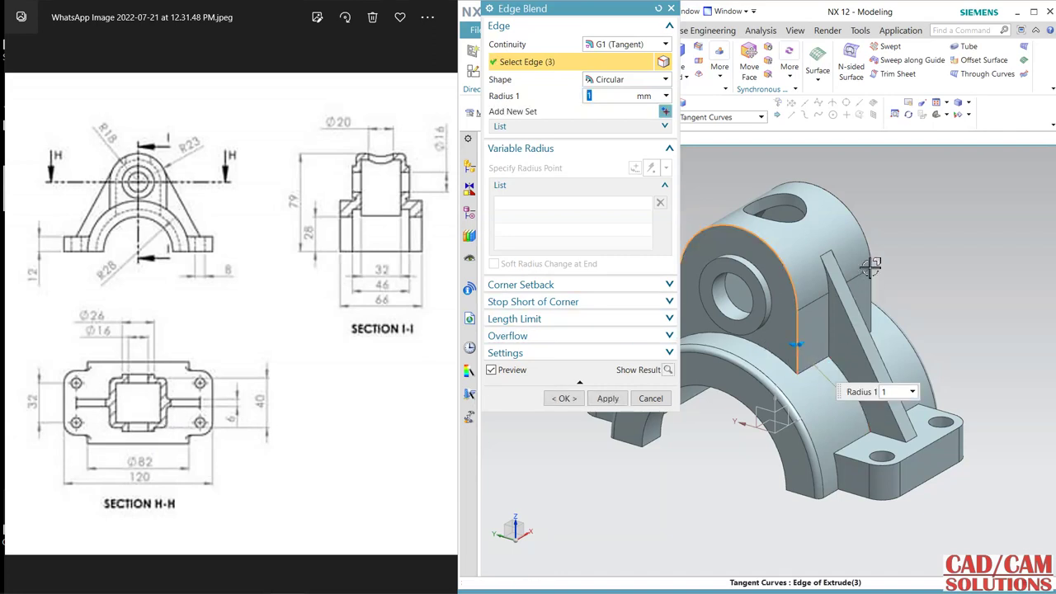
left_click(865, 234)
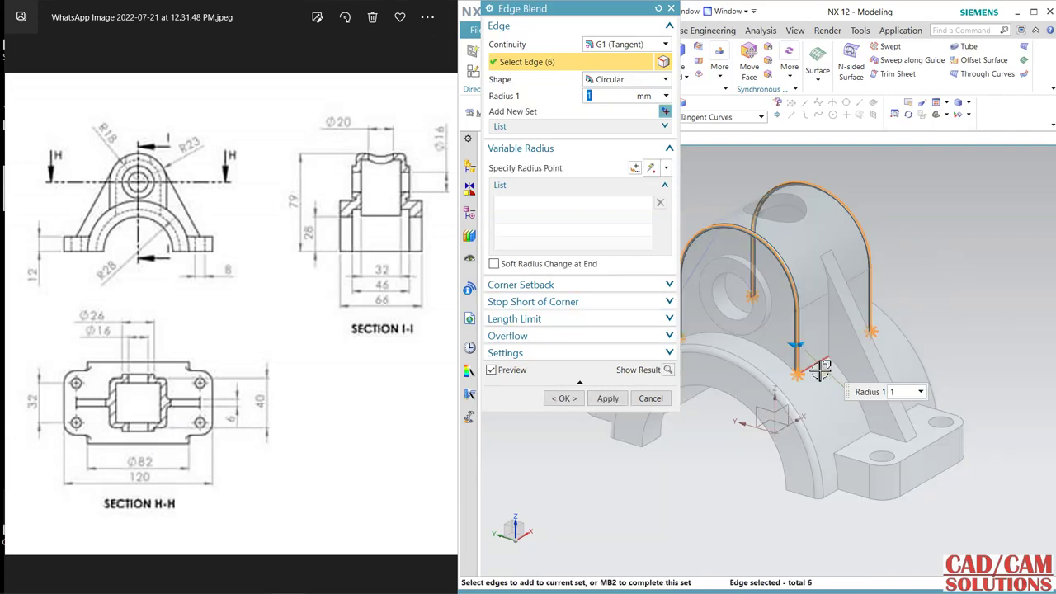
left_click(801, 354)
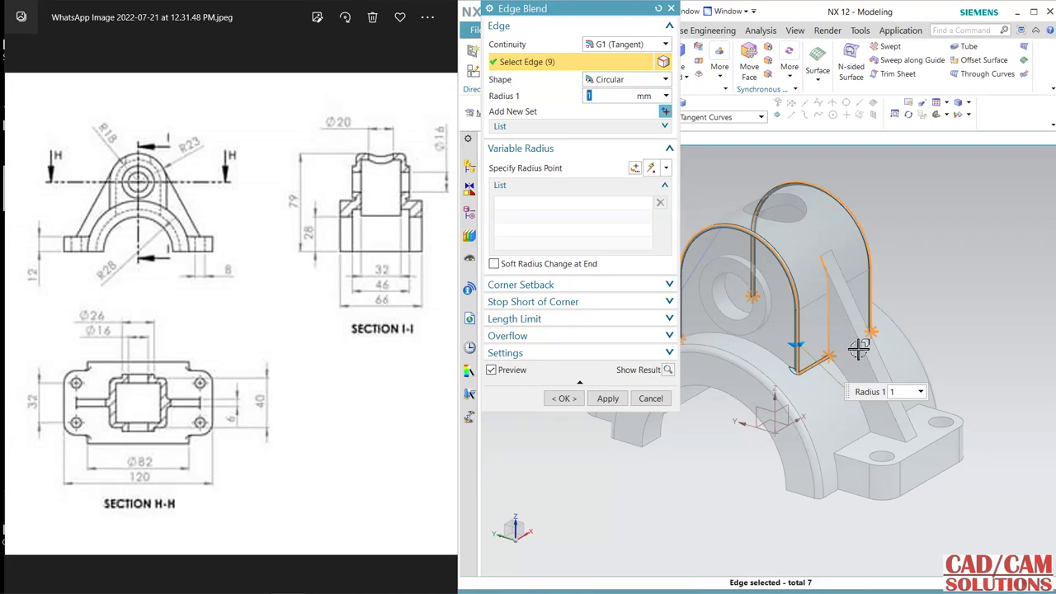
left_click(784, 360)
left_click(894, 440)
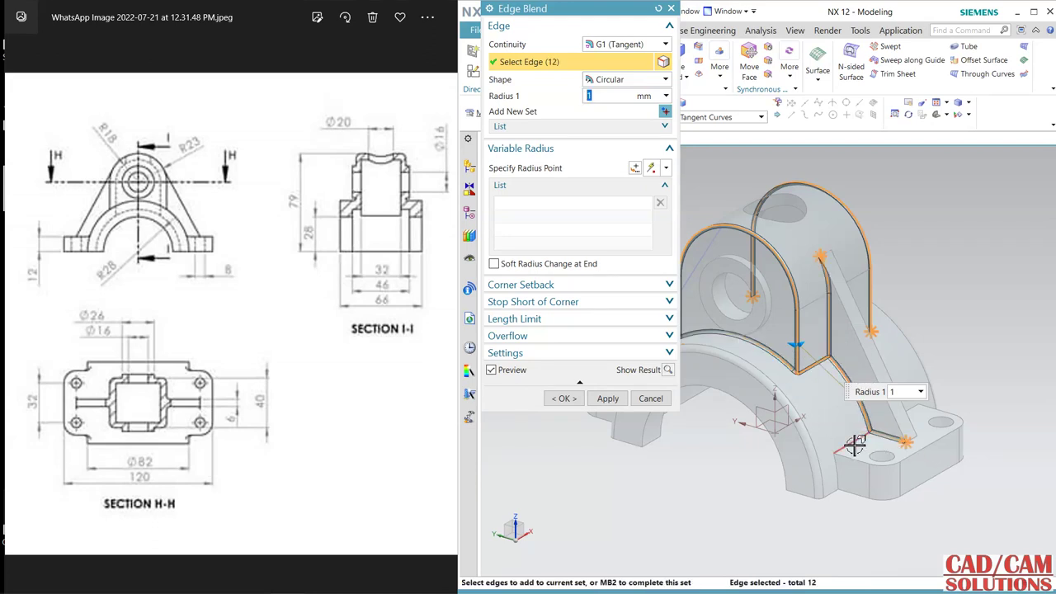
left_click(839, 472)
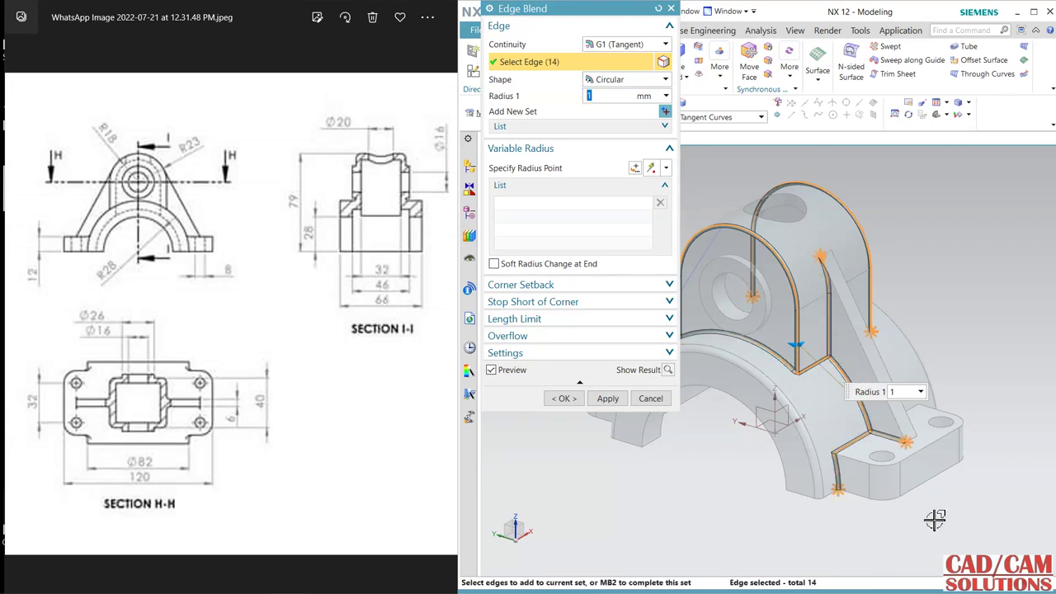
left_click(916, 442)
mouse_move(976, 495)
middle_mouse_down()
mouse_move(879, 489)
mouse_move(708, 362)
middle_mouse_up()
left_click(723, 321)
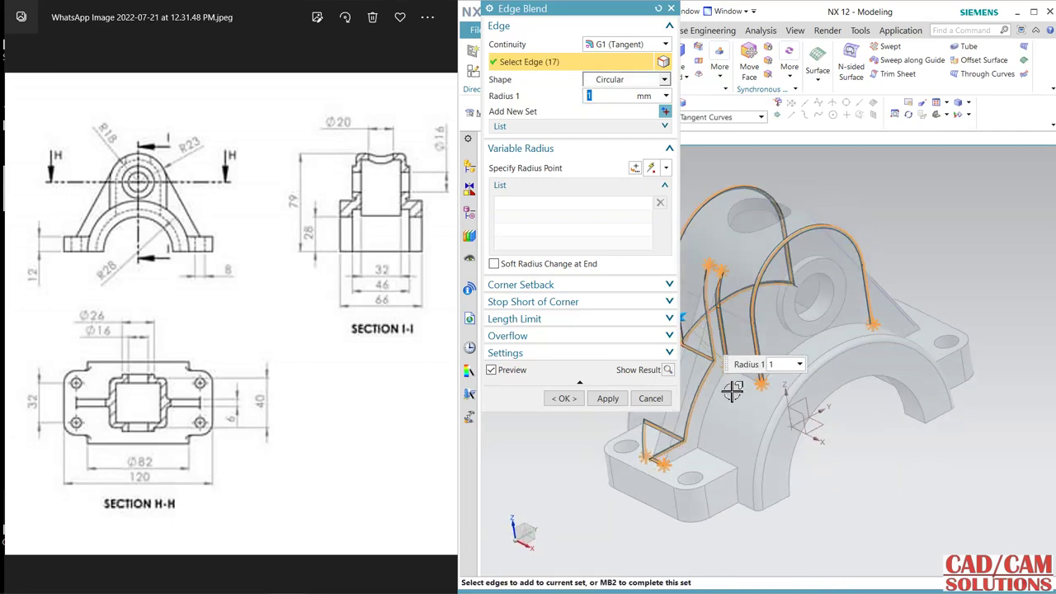
left_click(743, 388)
left_click(782, 374)
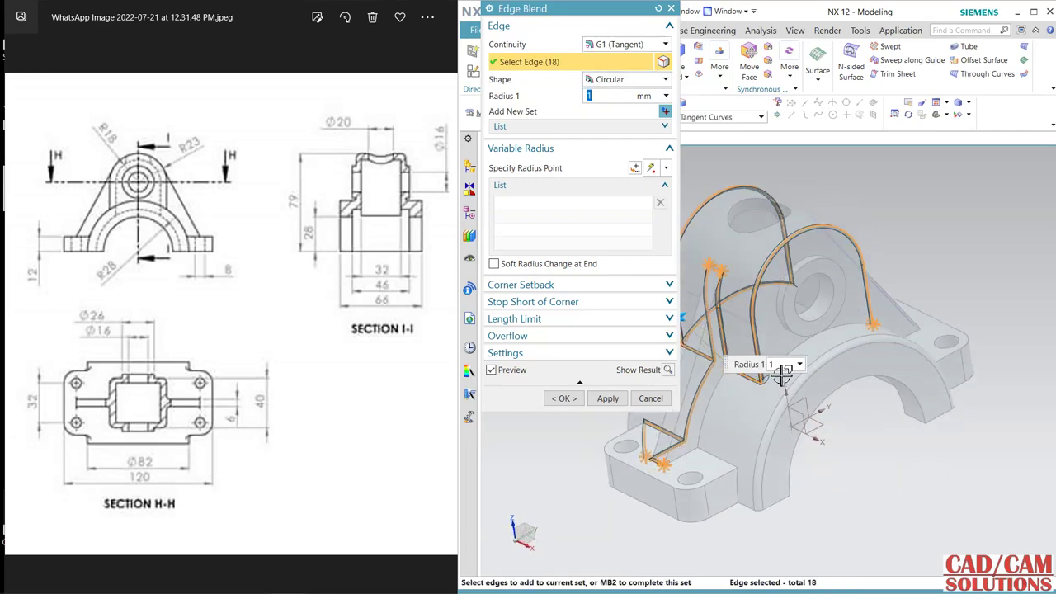
left_click(835, 332)
left_click(718, 405)
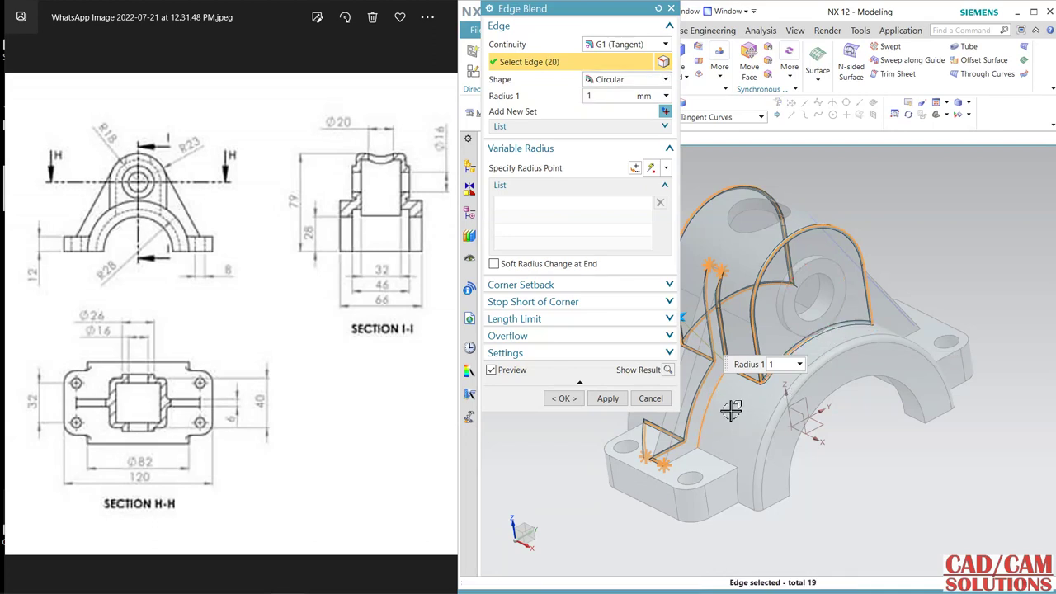
left_click(688, 462)
left_click(688, 461)
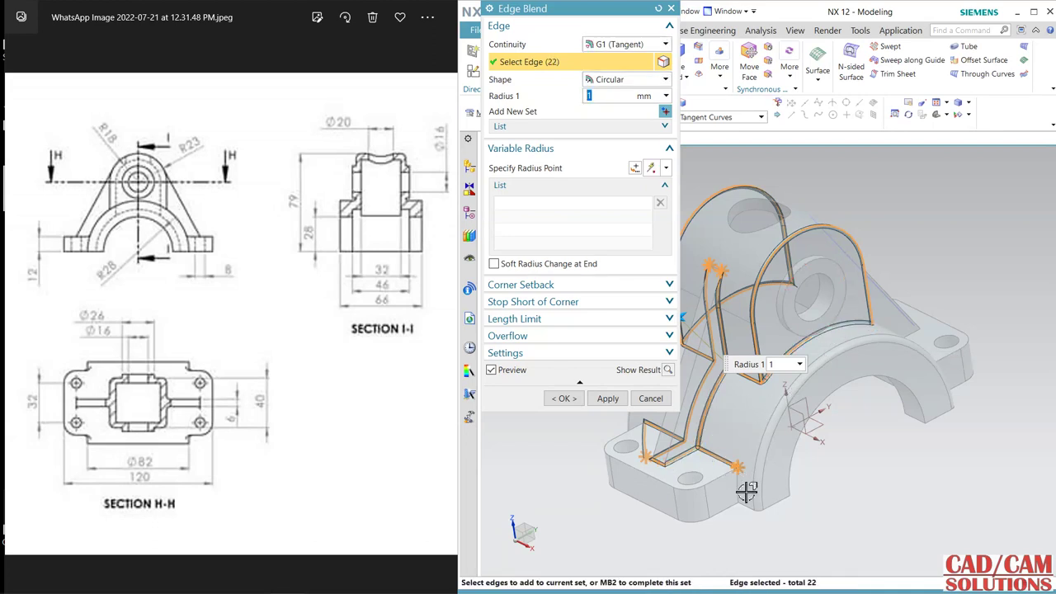
left_click(740, 487)
- Add the back-side and lower front edges, then apply the 1 mm blend to all 38 edges
middle_click_drag(947, 465, 822, 361)
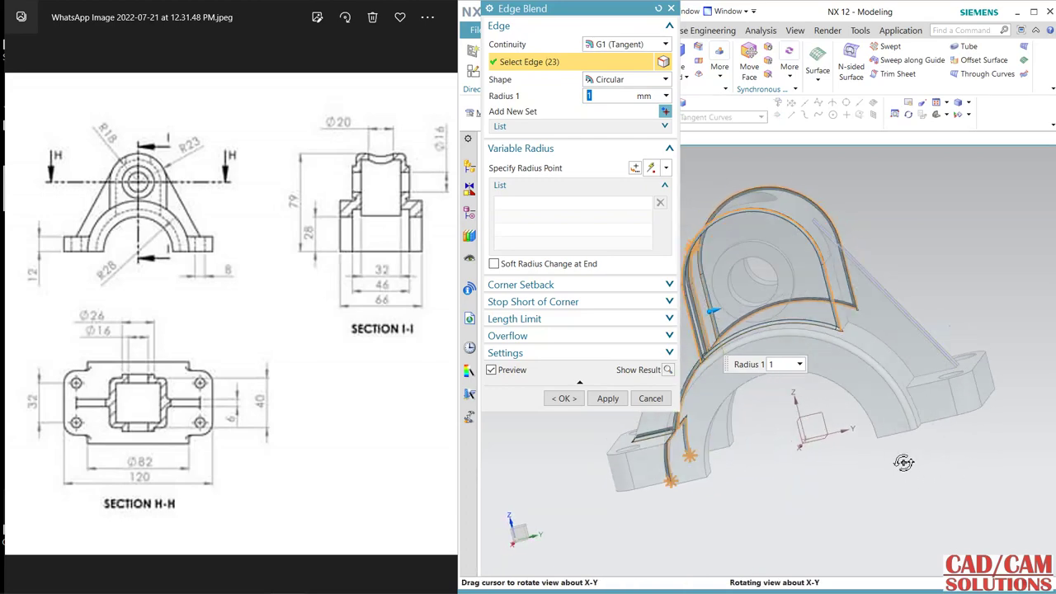
left_click(866, 376)
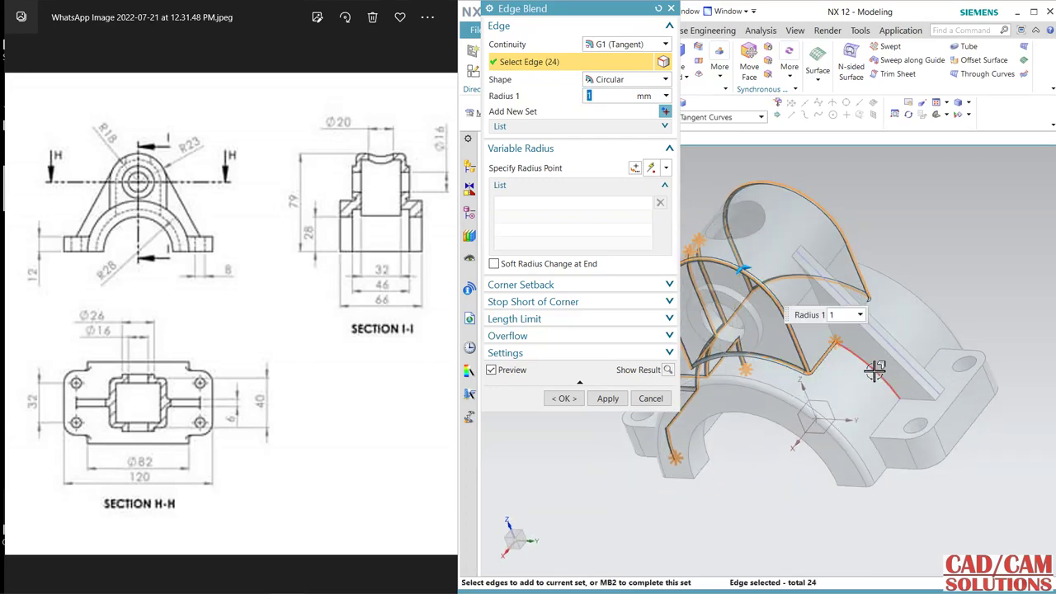
left_click(827, 339)
left_click(821, 307)
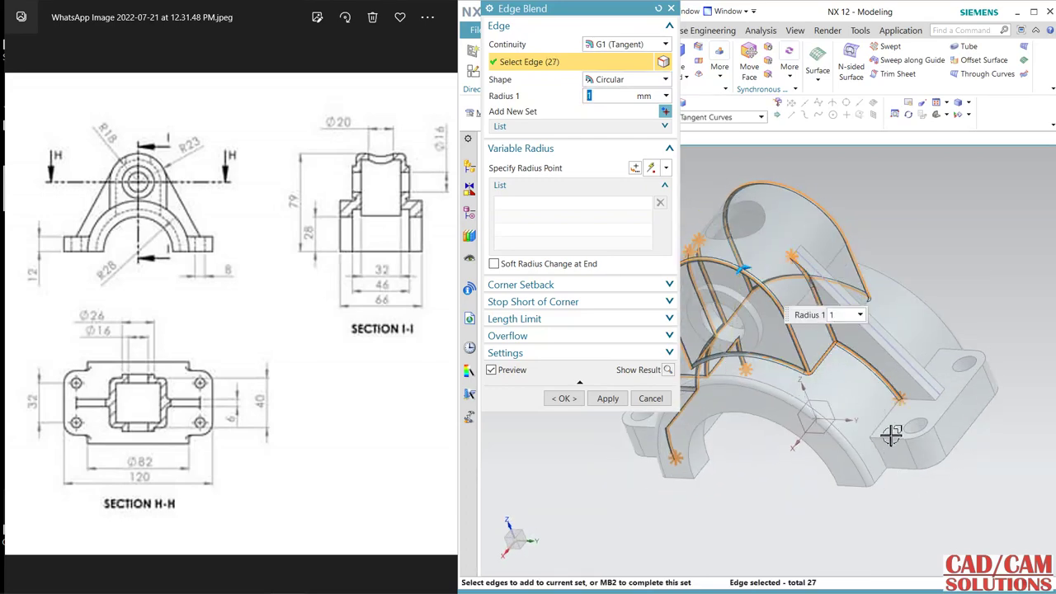
left_click(912, 405)
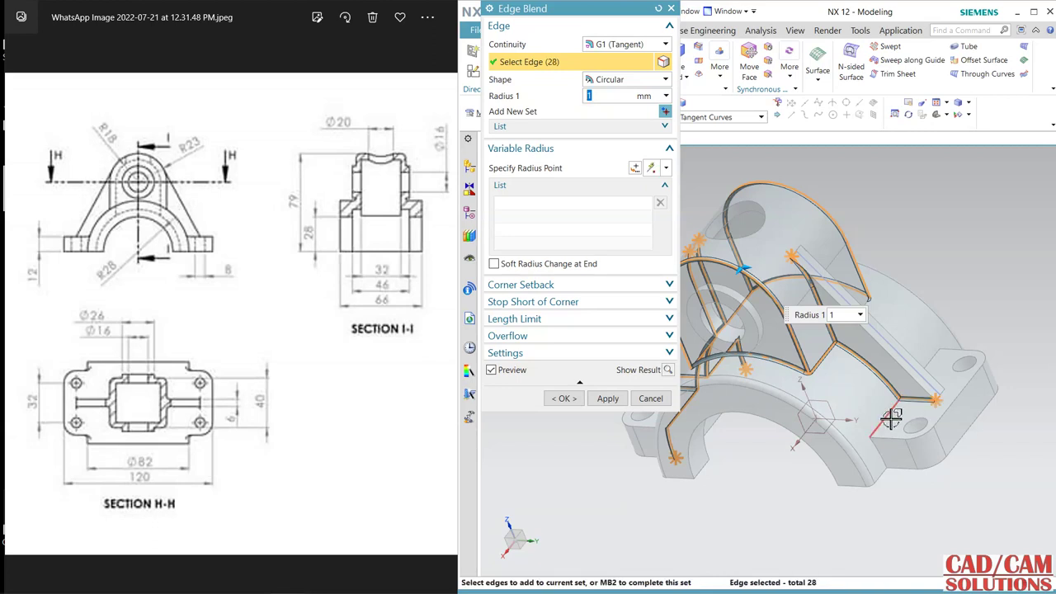
left_click(883, 420)
left_click(883, 458)
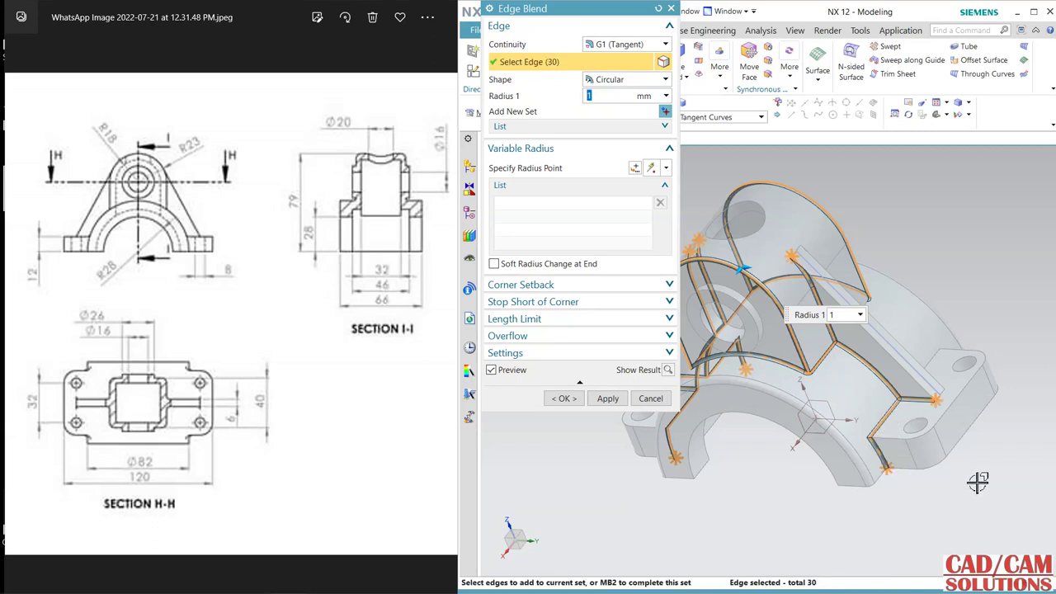
left_click(949, 399)
middle_click_drag(990, 467, 825, 387)
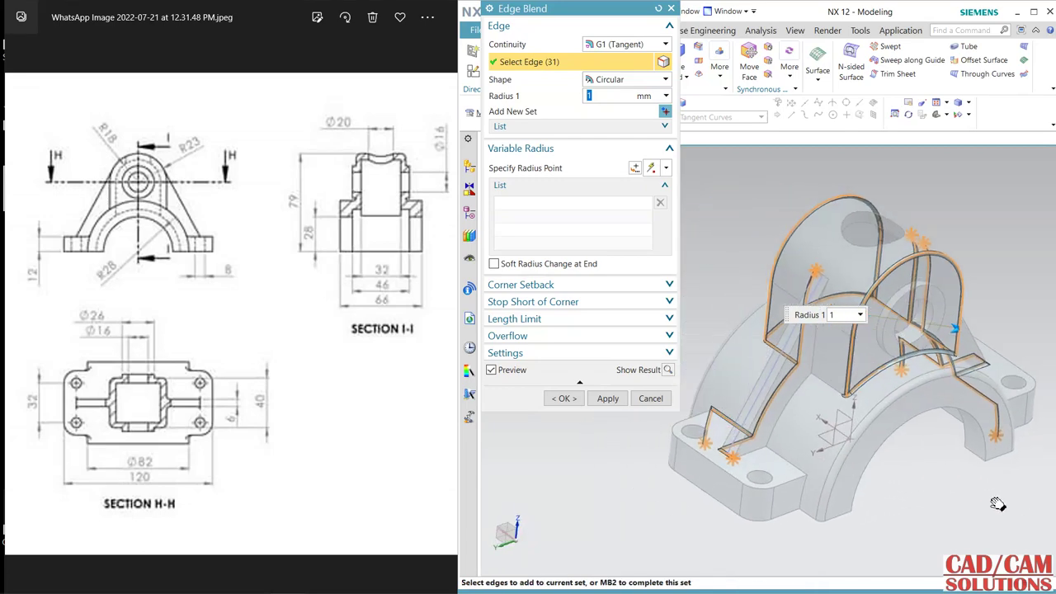
left_click(821, 383)
left_click(814, 350)
left_click(809, 384)
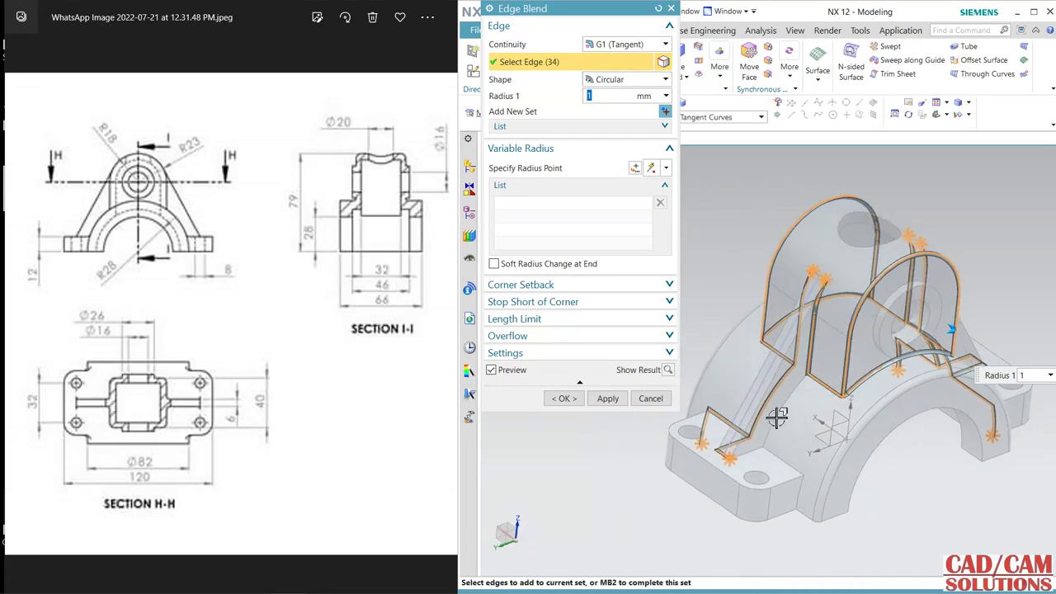
left_click(781, 437)
left_click(751, 450)
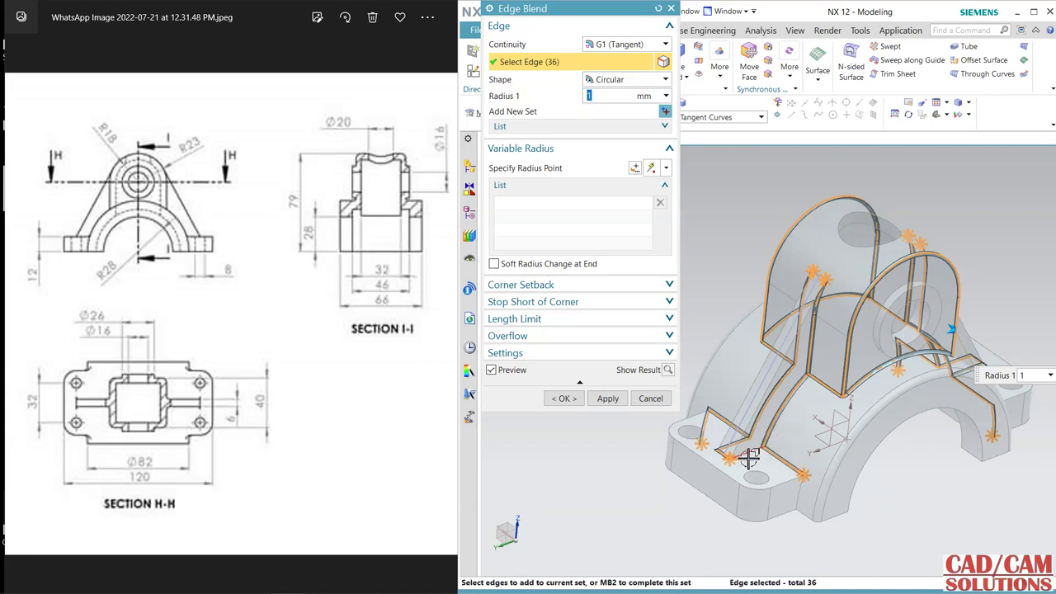
left_click(788, 469)
left_click(801, 496)
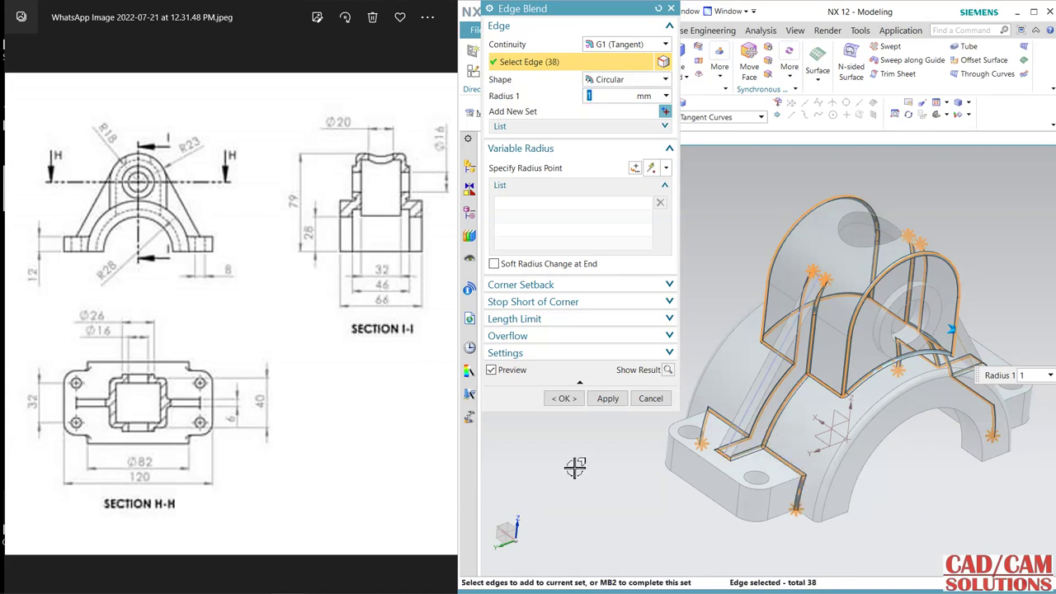
left_click(608, 399)
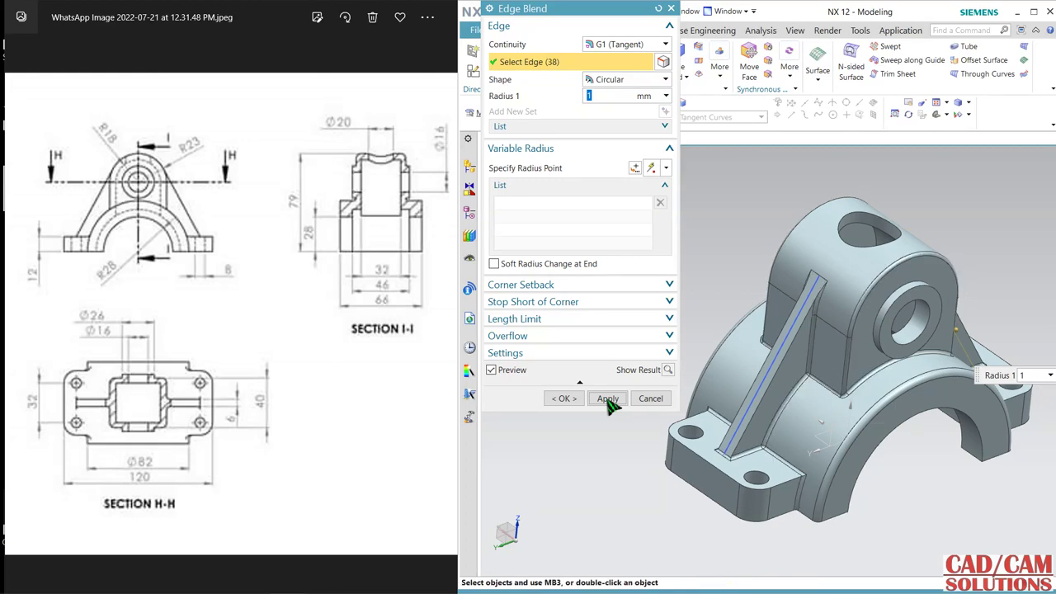
- Close Edge Blend and clip the bracket along the Y plane, orbiting to inspect the cut face-on
left_click(651, 399)
mouse_move(936, 448)
middle_mouse_down()
mouse_move(916, 513)
mouse_move(848, 461)
mouse_move(920, 460)
mouse_move(840, 442)
mouse_move(881, 456)
mouse_move(817, 426)
middle_mouse_up()
left_click(795, 31)
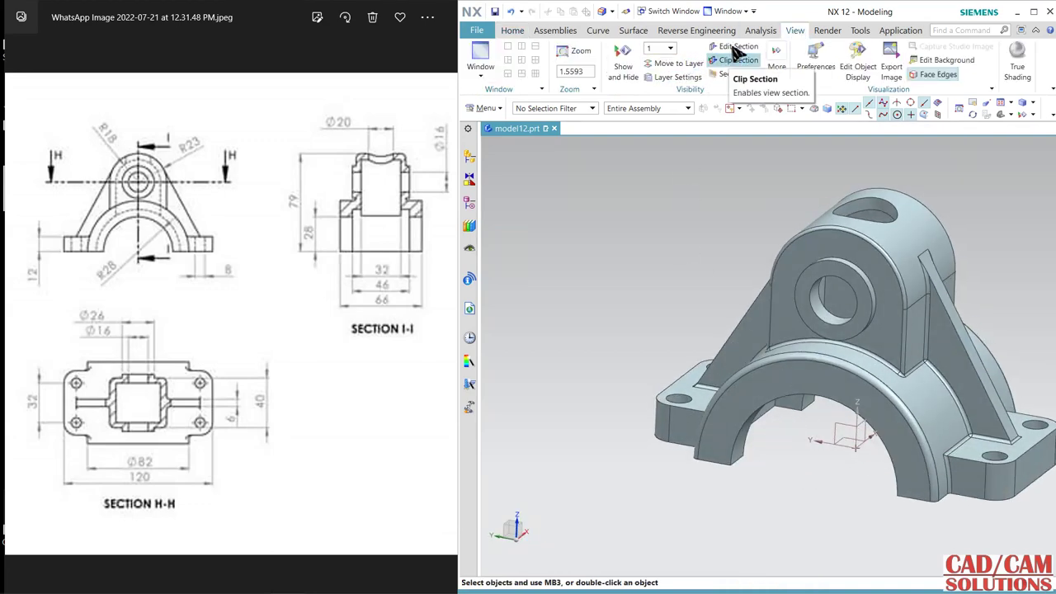
left_click(734, 46)
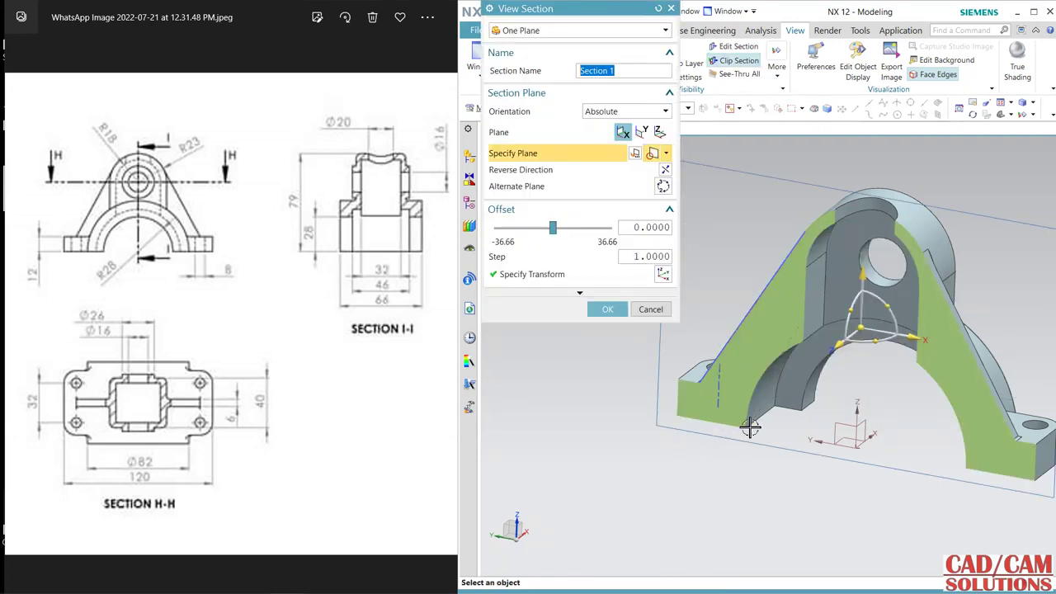
middle_click_drag(750, 426, 661, 413)
left_click(642, 132)
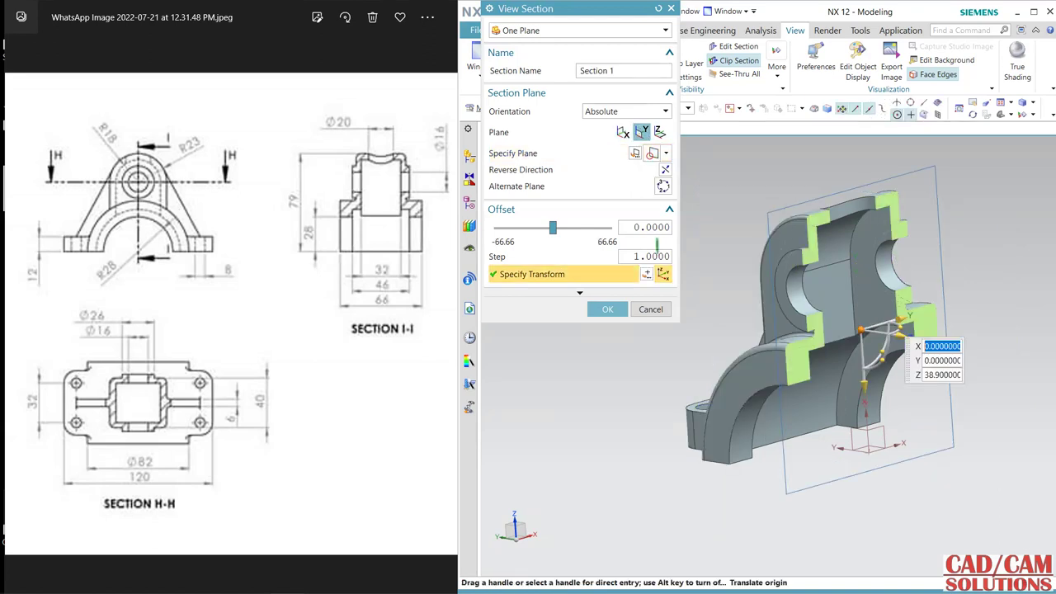
middle_click_drag(732, 414, 559, 443)
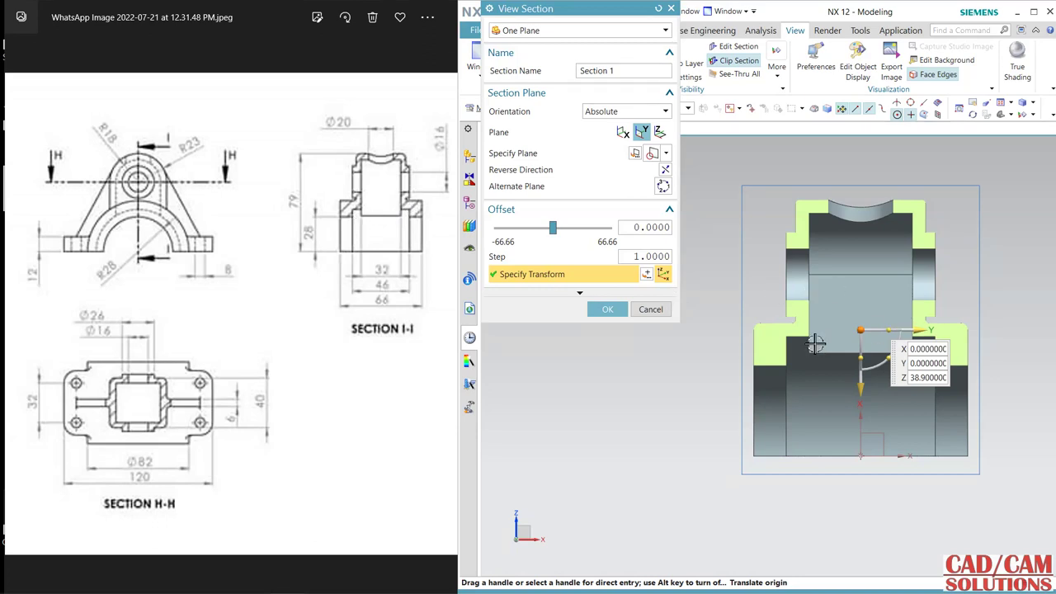
scroll(816, 345, "down", 3)
scroll(802, 325, "down", 3)
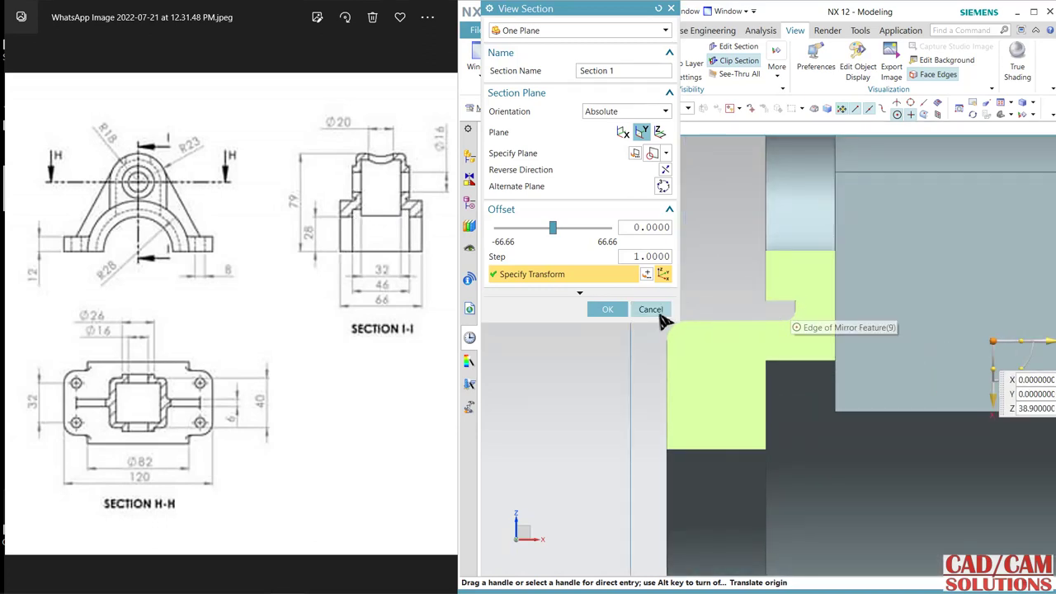
scroll(695, 332, "up", 3)
scroll(695, 332, "up", 3)
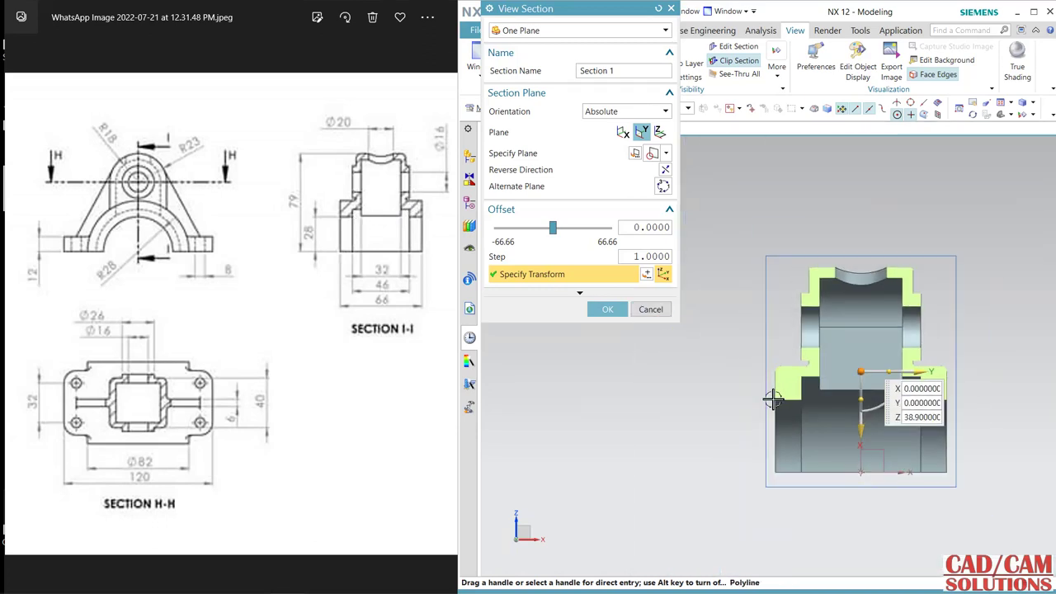
middle_click_drag(773, 398, 713, 283)
- Switch to a horizontal Z section, raise it to a 56.5 offset, and view the cut from the top
left_click(660, 132)
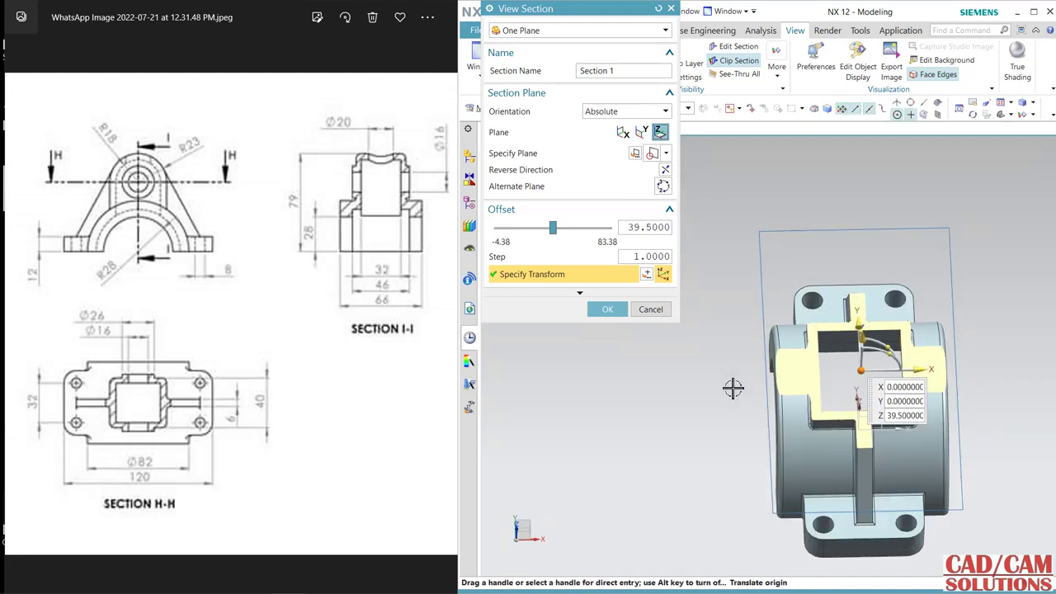
middle_click_drag(733, 388, 731, 412)
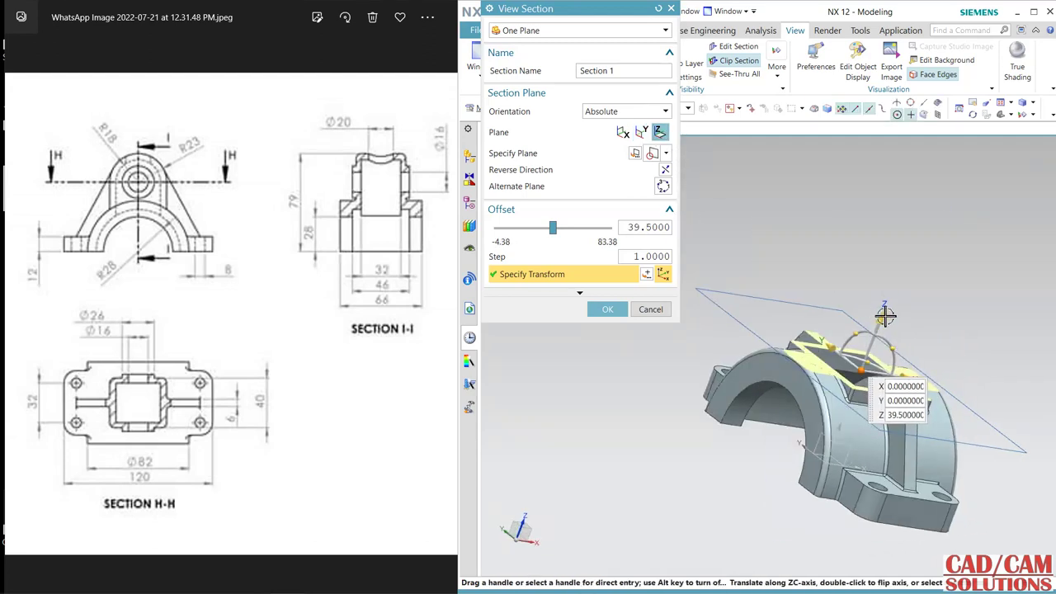
left_click_drag(885, 315, 942, 215)
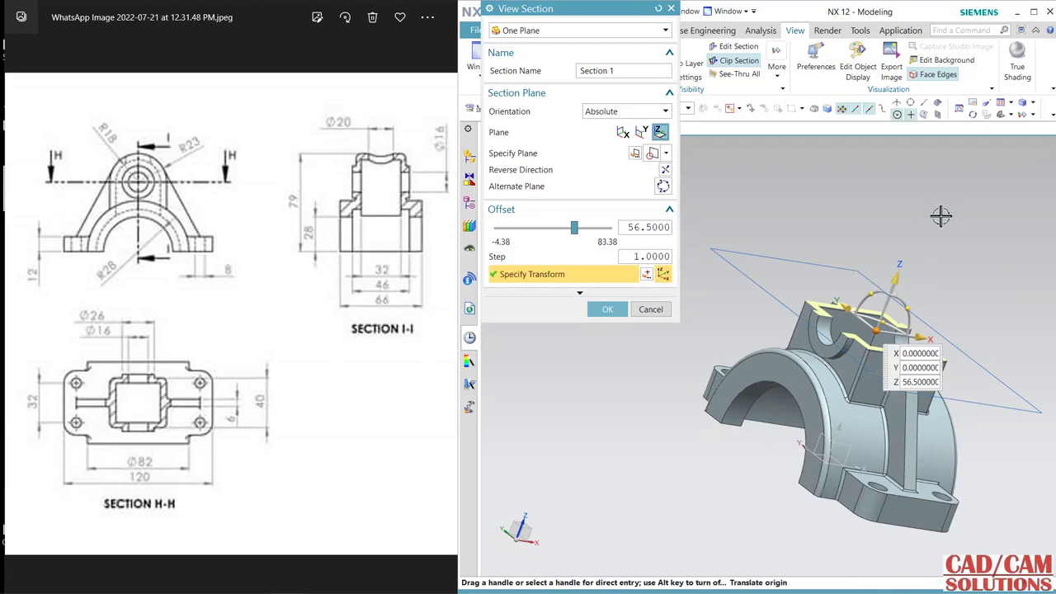
middle_click_drag(944, 215, 965, 242)
key("F8")
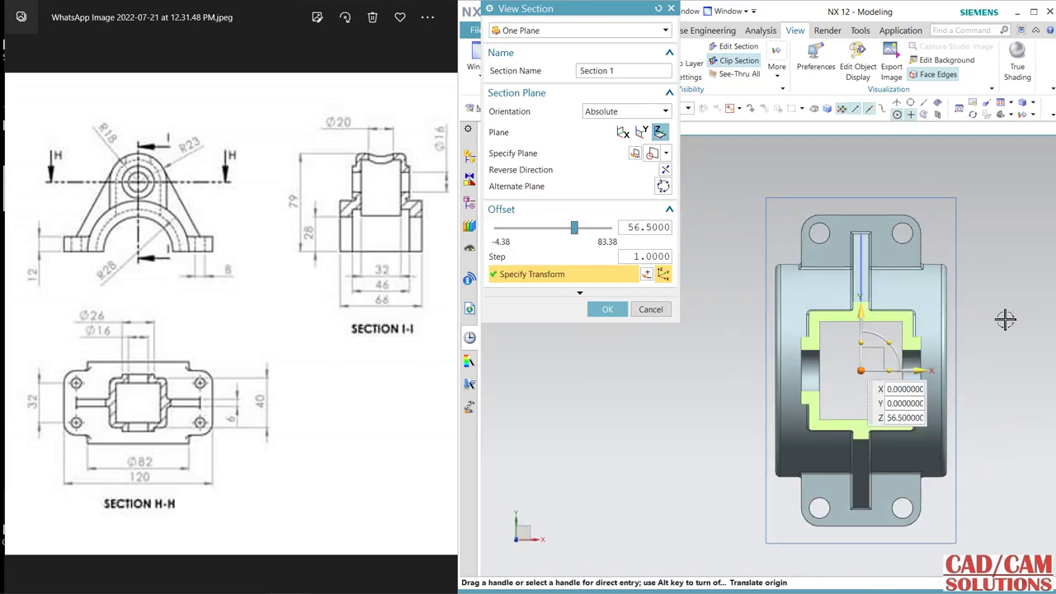
middle_click_drag(1015, 394, 950, 377)
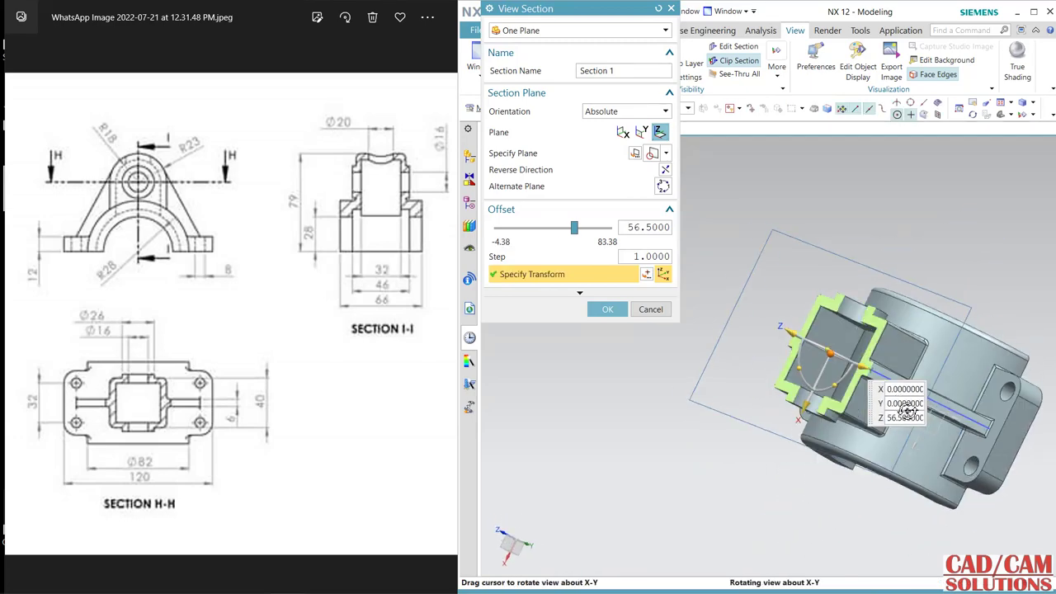
key("F8")
scroll(859, 395, "up", 2)
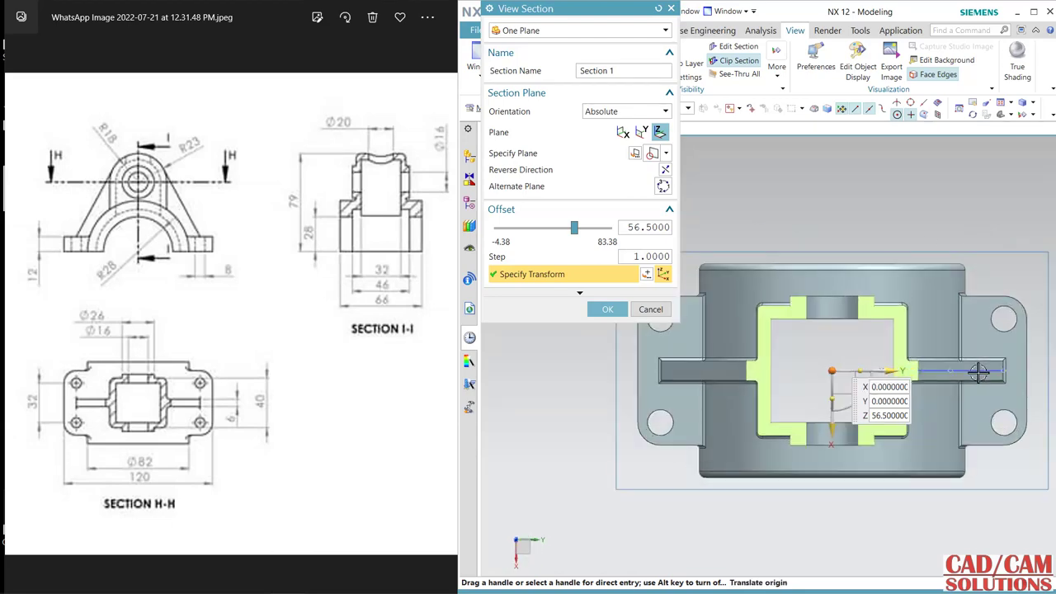
scroll(867, 403, "up", 1)
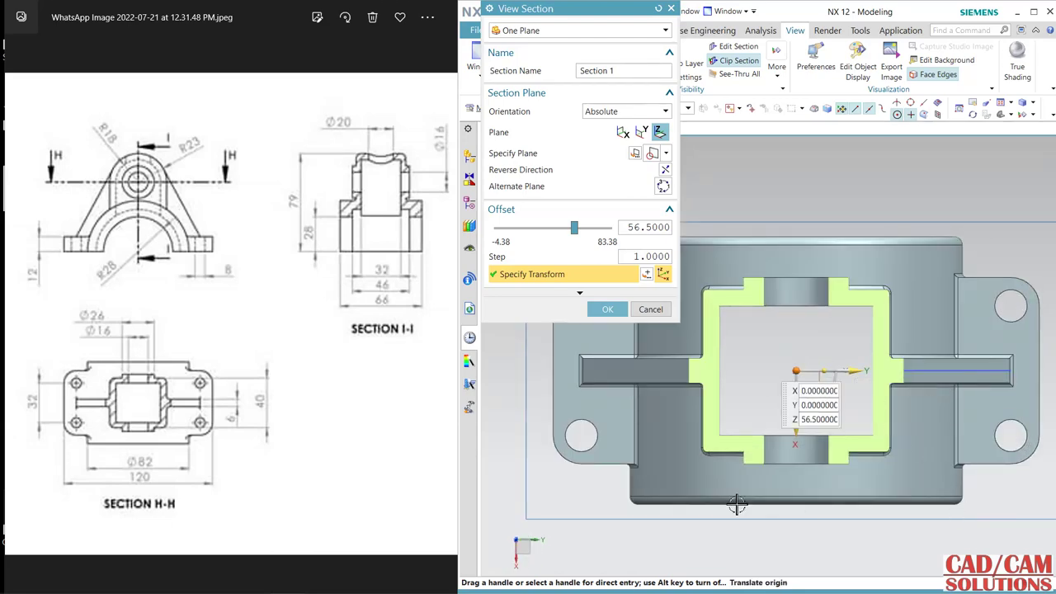
scroll(695, 424, "down", 2)
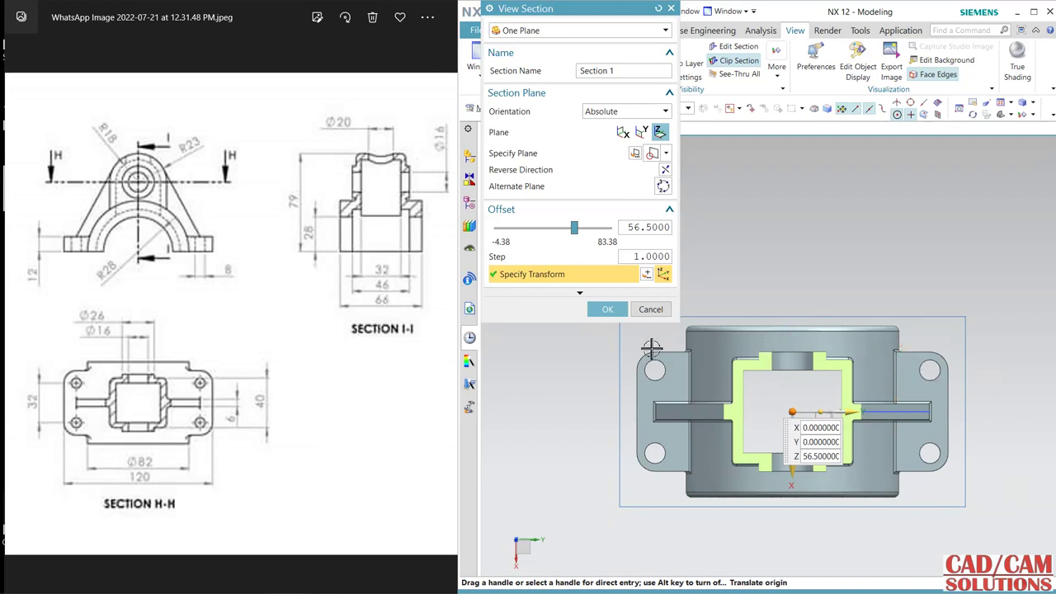
- Accept the section view, then turn Clip Section off to show the whole bracket
left_click(607, 309)
middle_click_drag(623, 437, 630, 377)
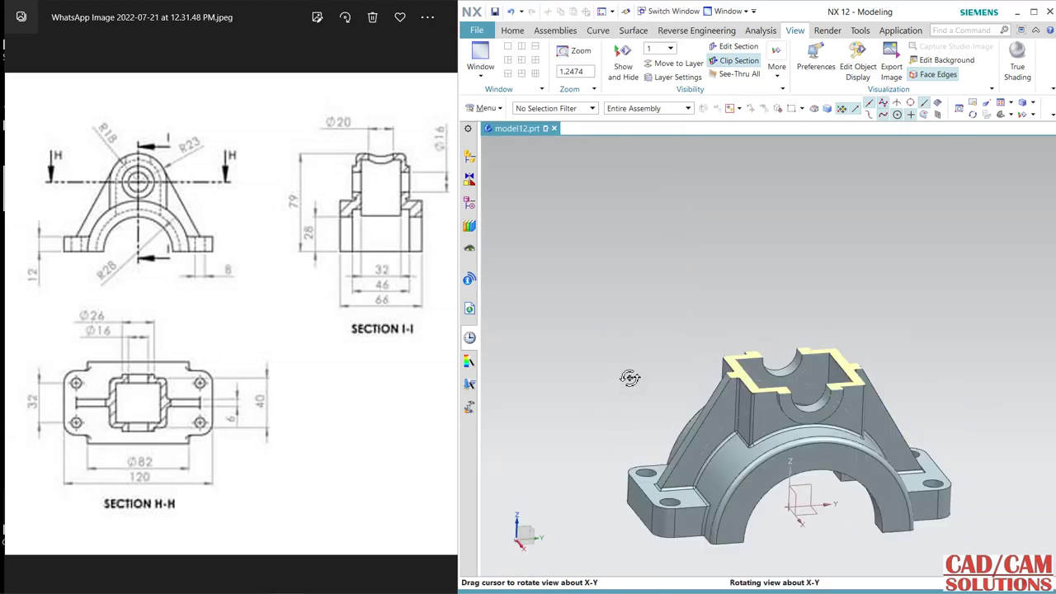
left_click(737, 60)
scroll(735, 512, "down", 1)
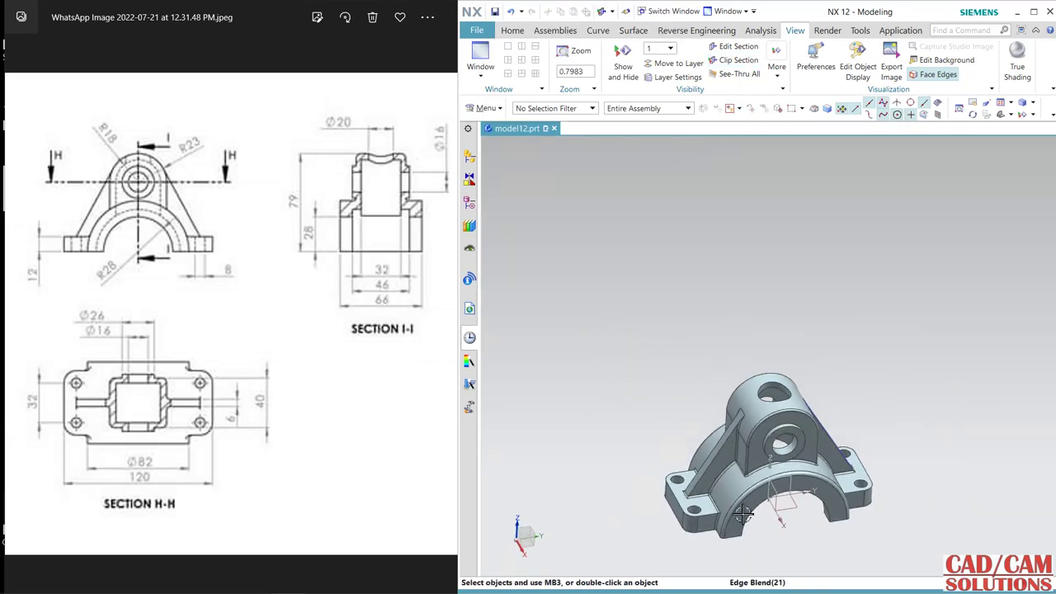
scroll(736, 495, "up", 2)
- Review the arch Edge Blend at 2 mm radius and confirm it unchanged
left_click(795, 525)
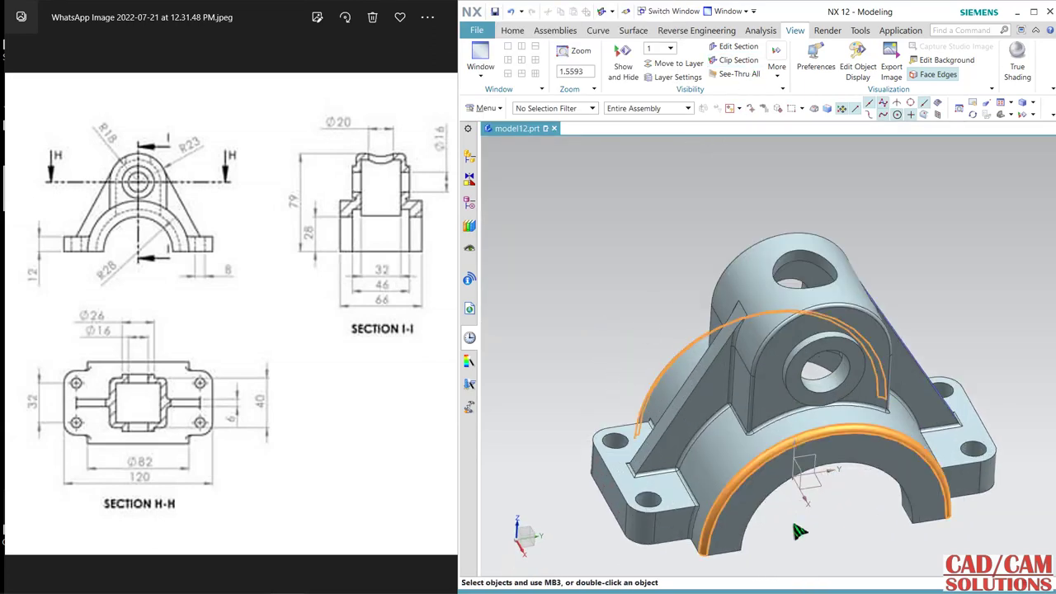
key("Escape")
double_click(724, 424)
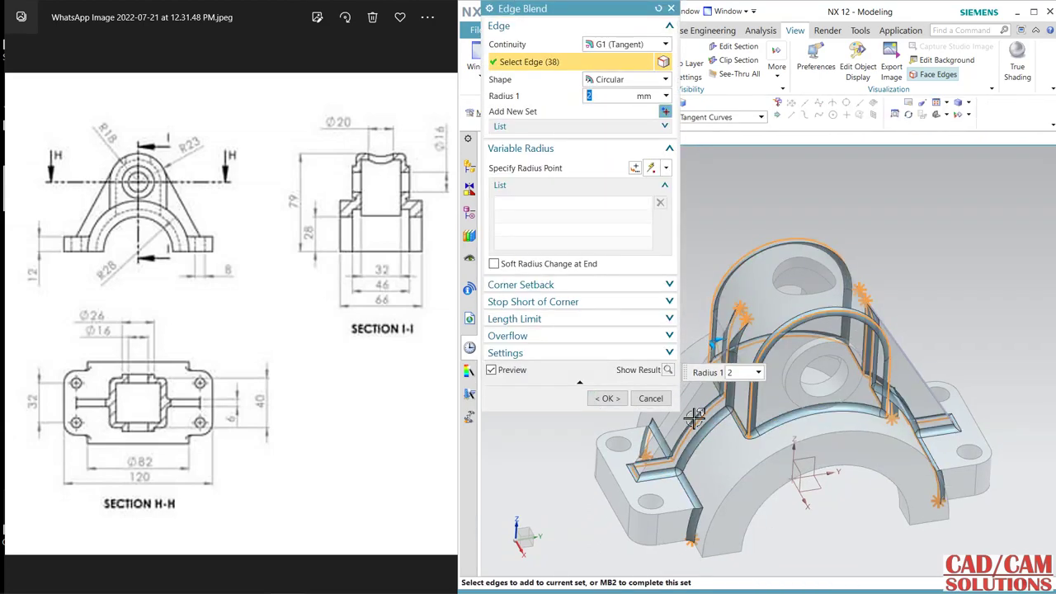
left_click(614, 400)
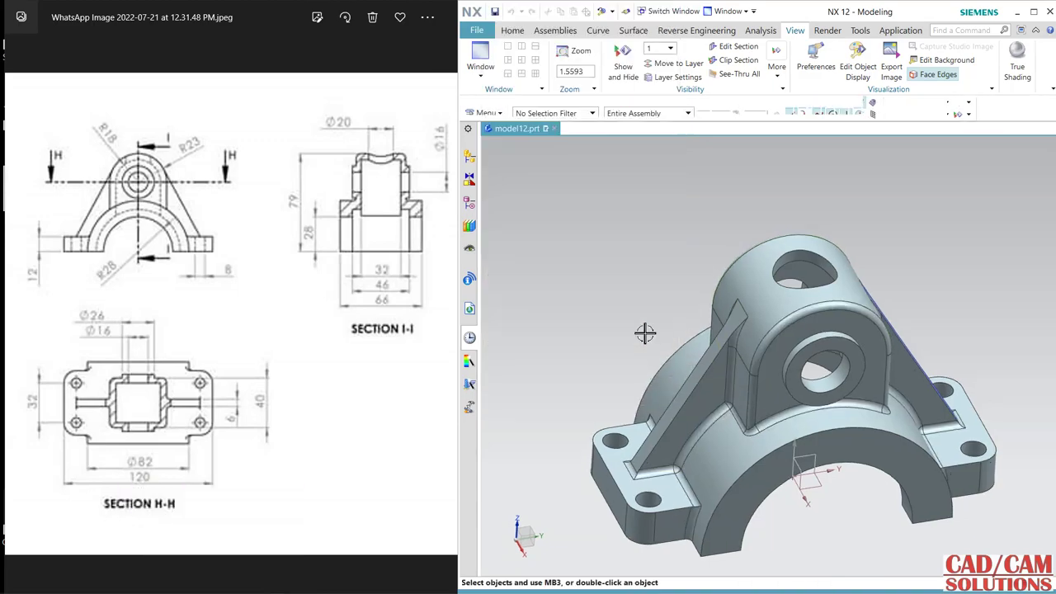
mouse_move(644, 330)
middle_mouse_down()
mouse_move(636, 259)
mouse_move(651, 489)
mouse_move(647, 379)
mouse_move(661, 437)
mouse_move(626, 430)
mouse_move(619, 303)
mouse_move(578, 306)
mouse_move(632, 302)
mouse_move(633, 314)
mouse_move(619, 300)
mouse_move(636, 302)
middle_mouse_up()
- Blend both bore rims on the boss faces with a 1 mm Edge Blend
left_click(513, 30)
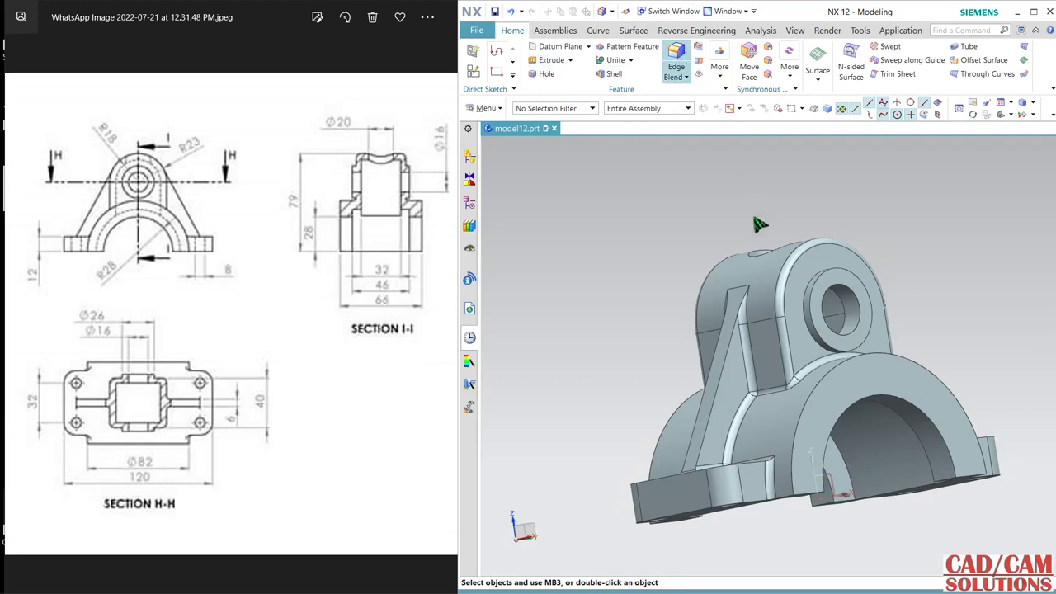
scroll(818, 278, "up", 3)
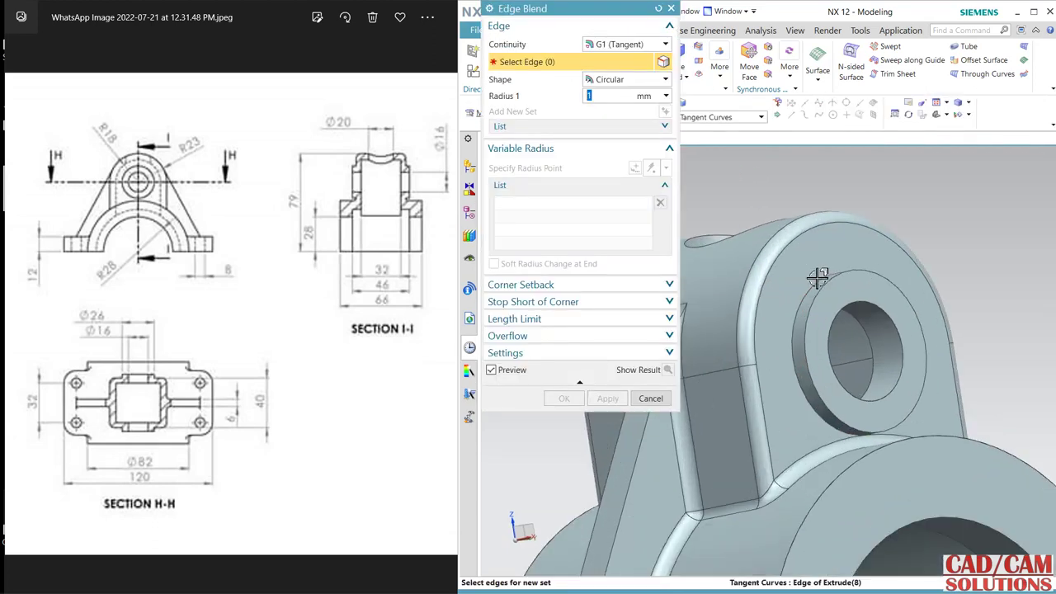
left_click(820, 284)
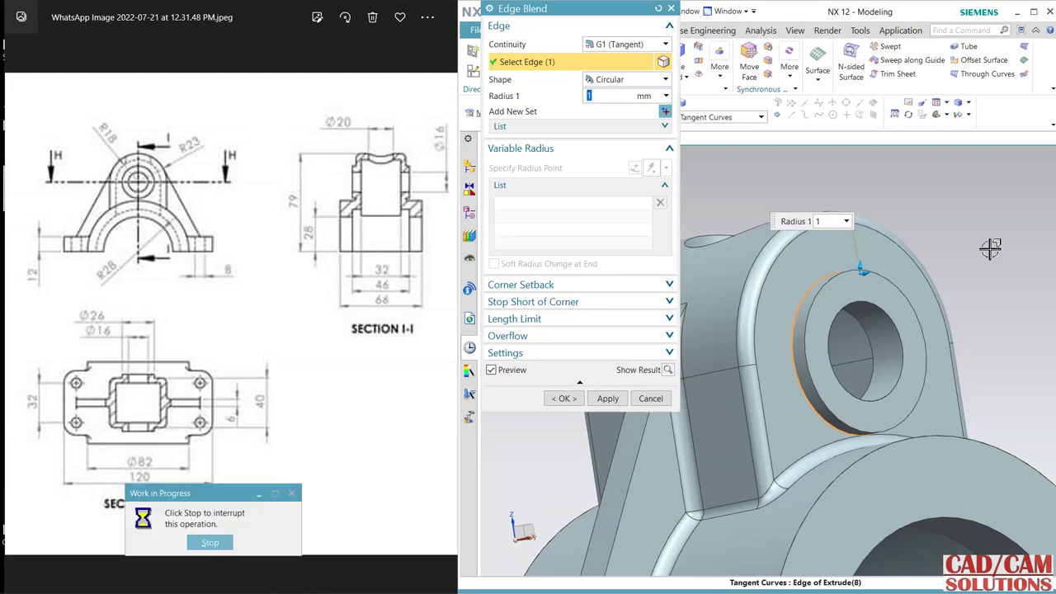
scroll(990, 248, "down", 3)
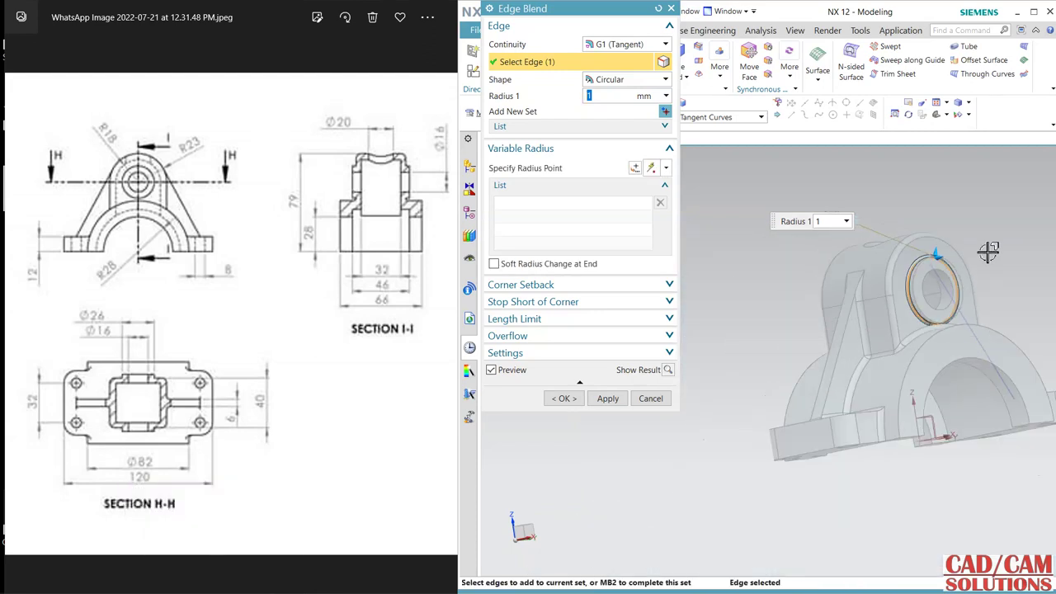
middle_click_drag(990, 248, 884, 290)
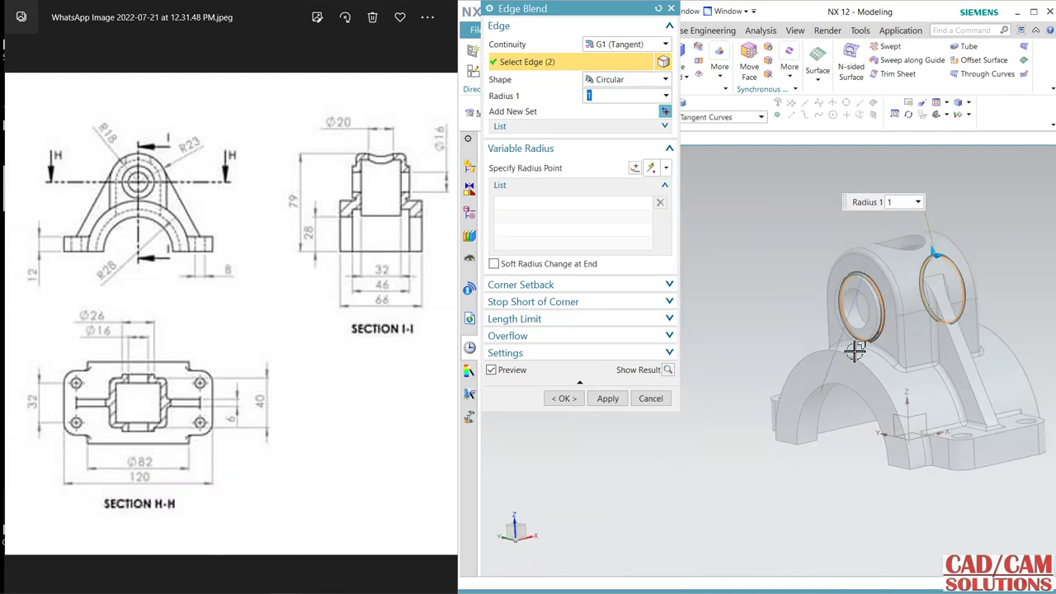
left_click(565, 399)
mouse_move(654, 422)
middle_mouse_down()
mouse_move(651, 377)
mouse_move(908, 336)
middle_mouse_up()
scroll(651, 377, "up", 2)
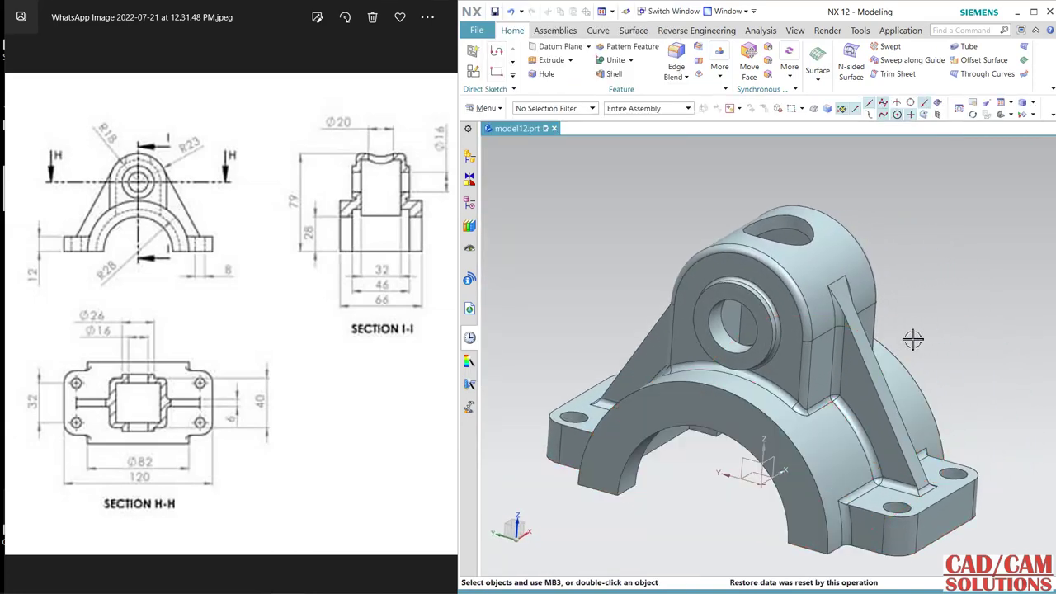
- Maximize the window and render the bracket in True Shading with a matte blue-grey global material
left_click(1034, 12)
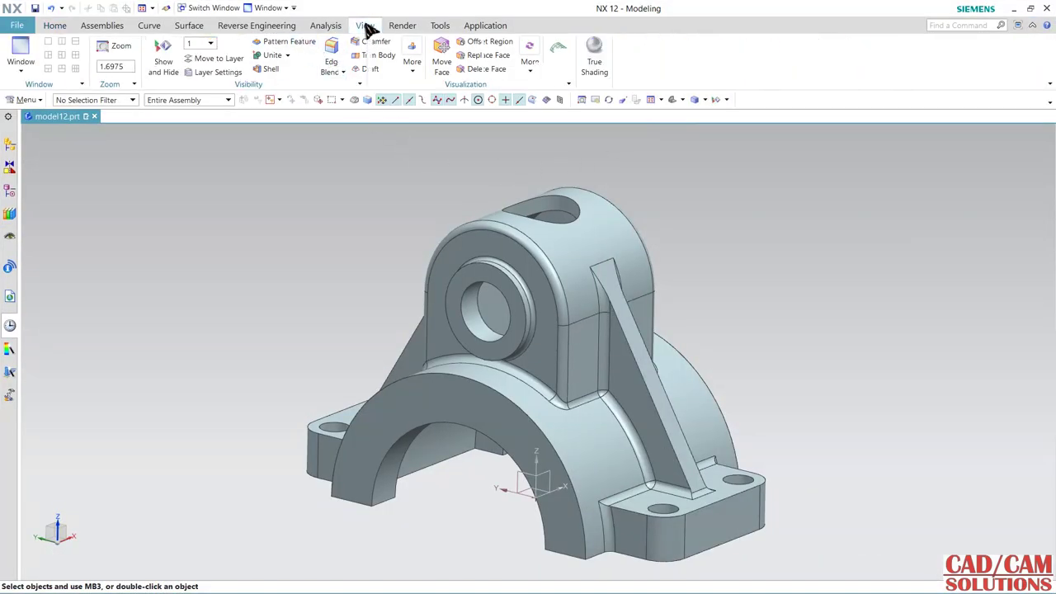
left_click(594, 52)
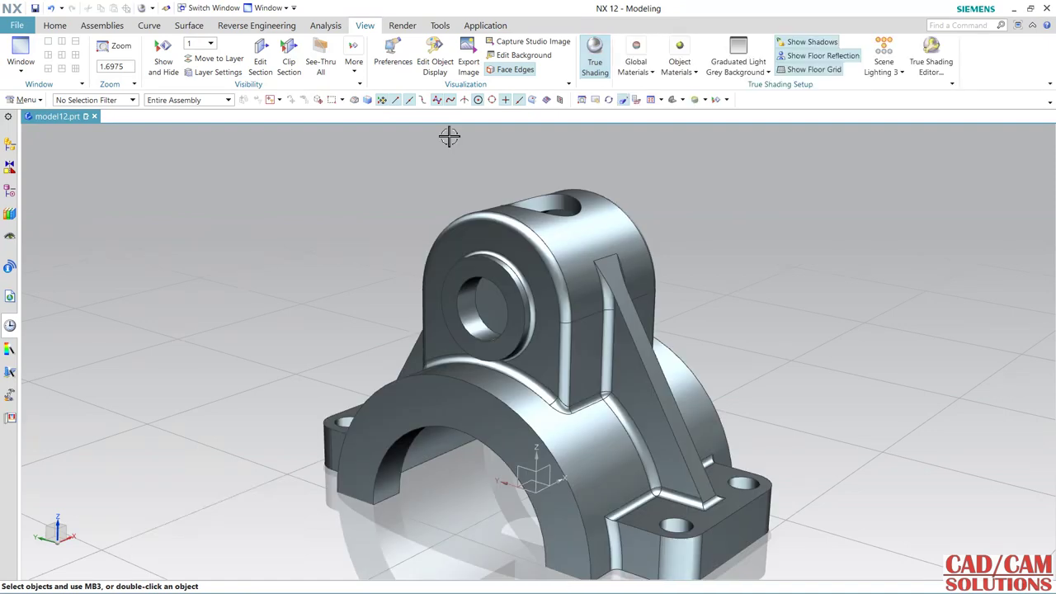
left_click(634, 70)
left_click(682, 101)
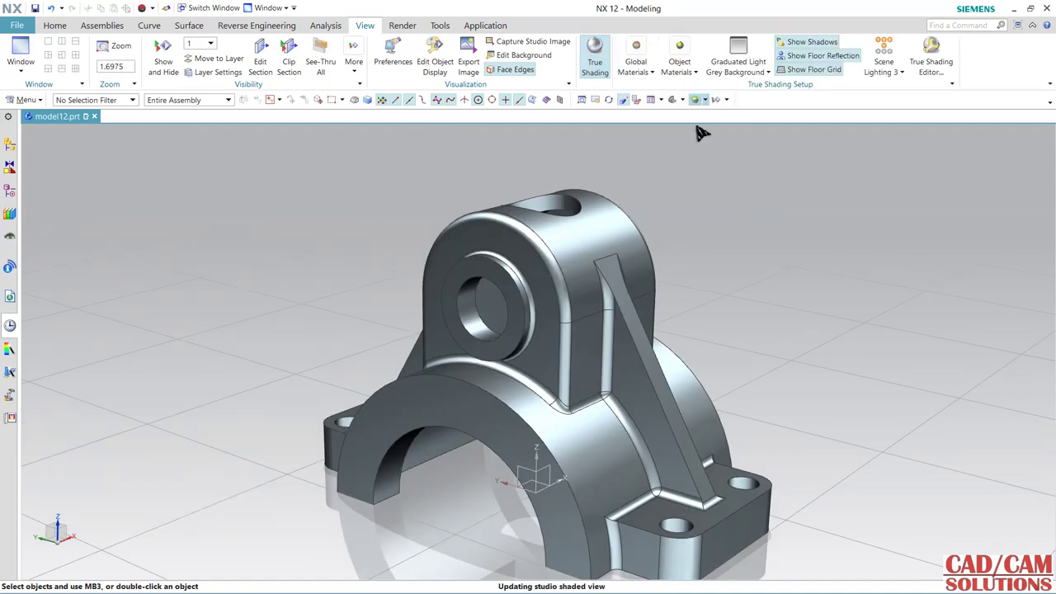
left_click(636, 71)
left_click(669, 104)
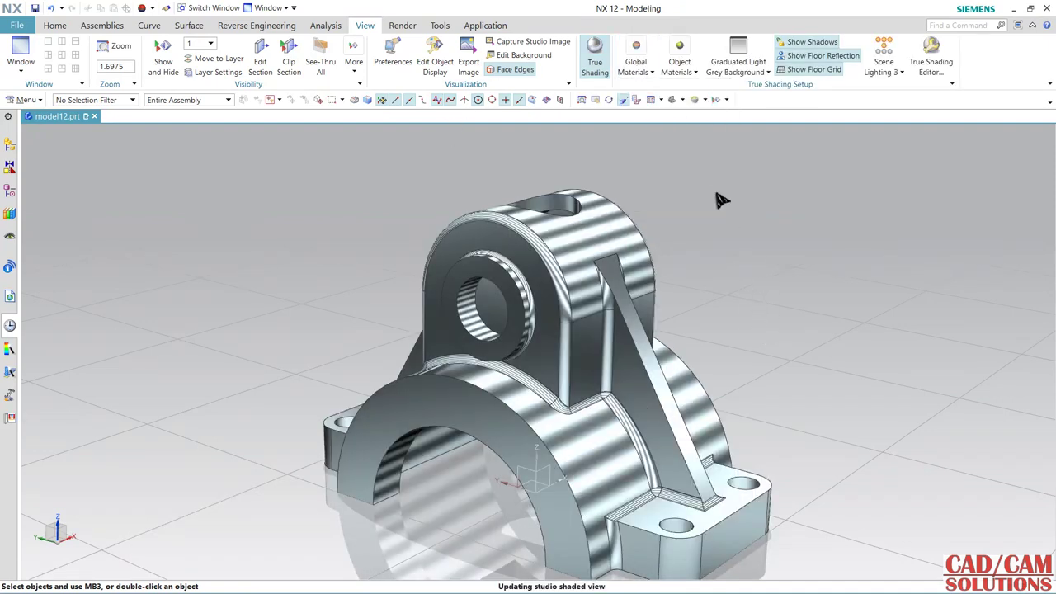
middle_click_drag(724, 333, 713, 291)
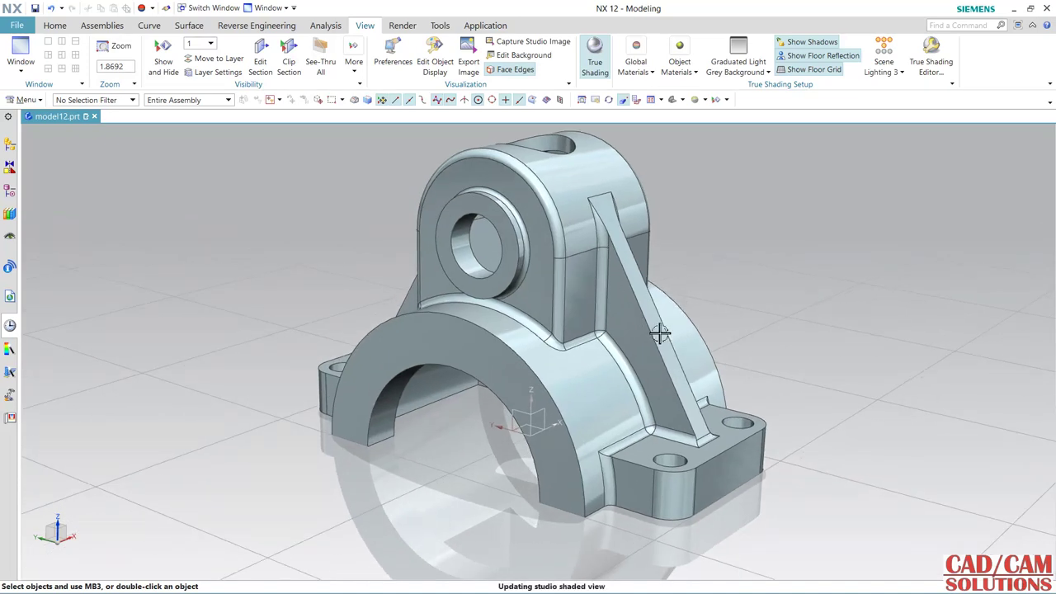